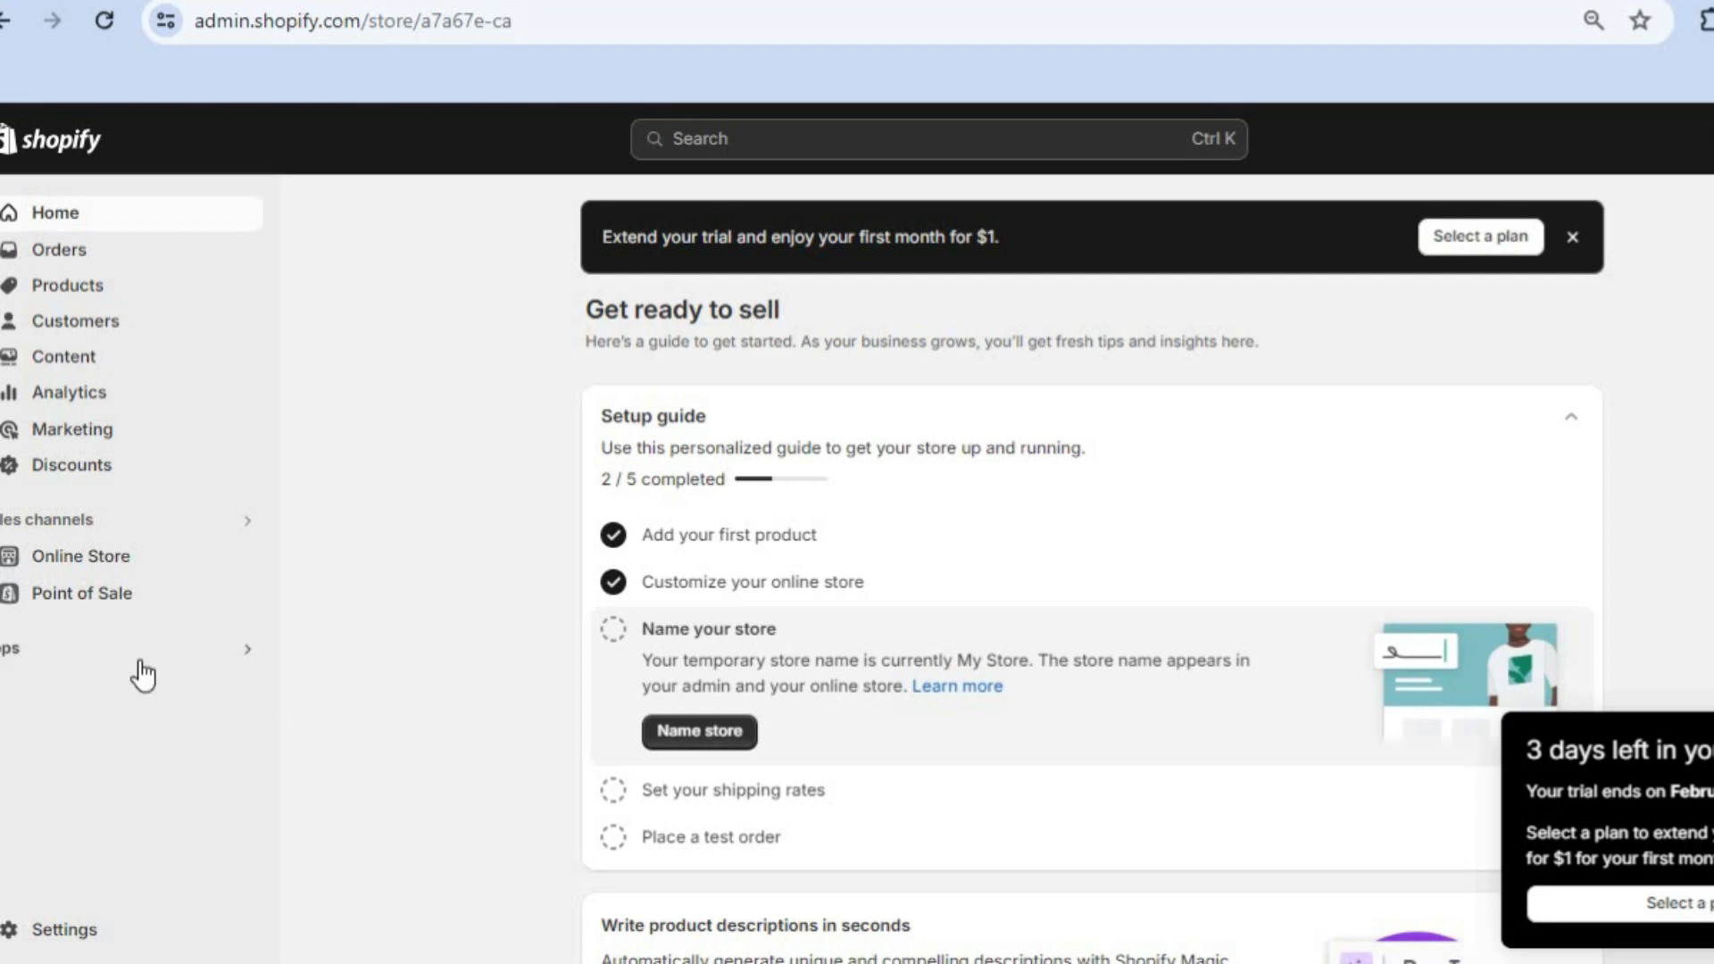
Go from Apps and sales channel settings to Zipify Landing Page Builder's App Store listing
{"action": "left_click", "coordinate": [77, 667]}
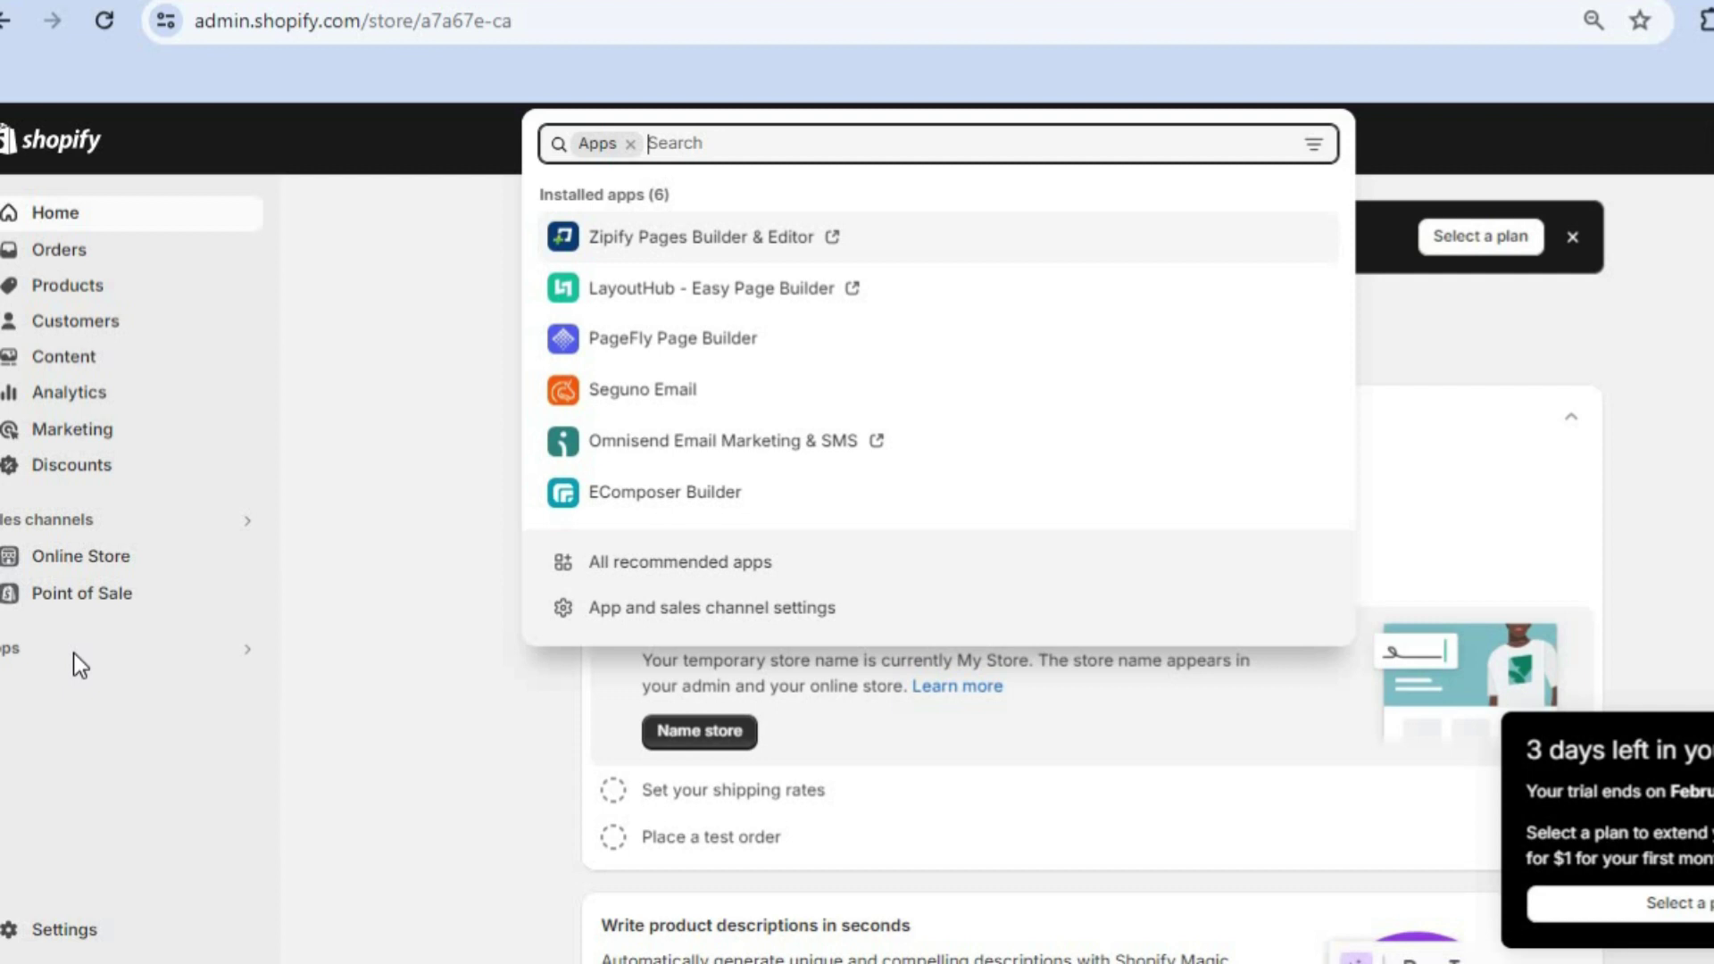
{"action": "left_click", "coordinate": [670, 611]}
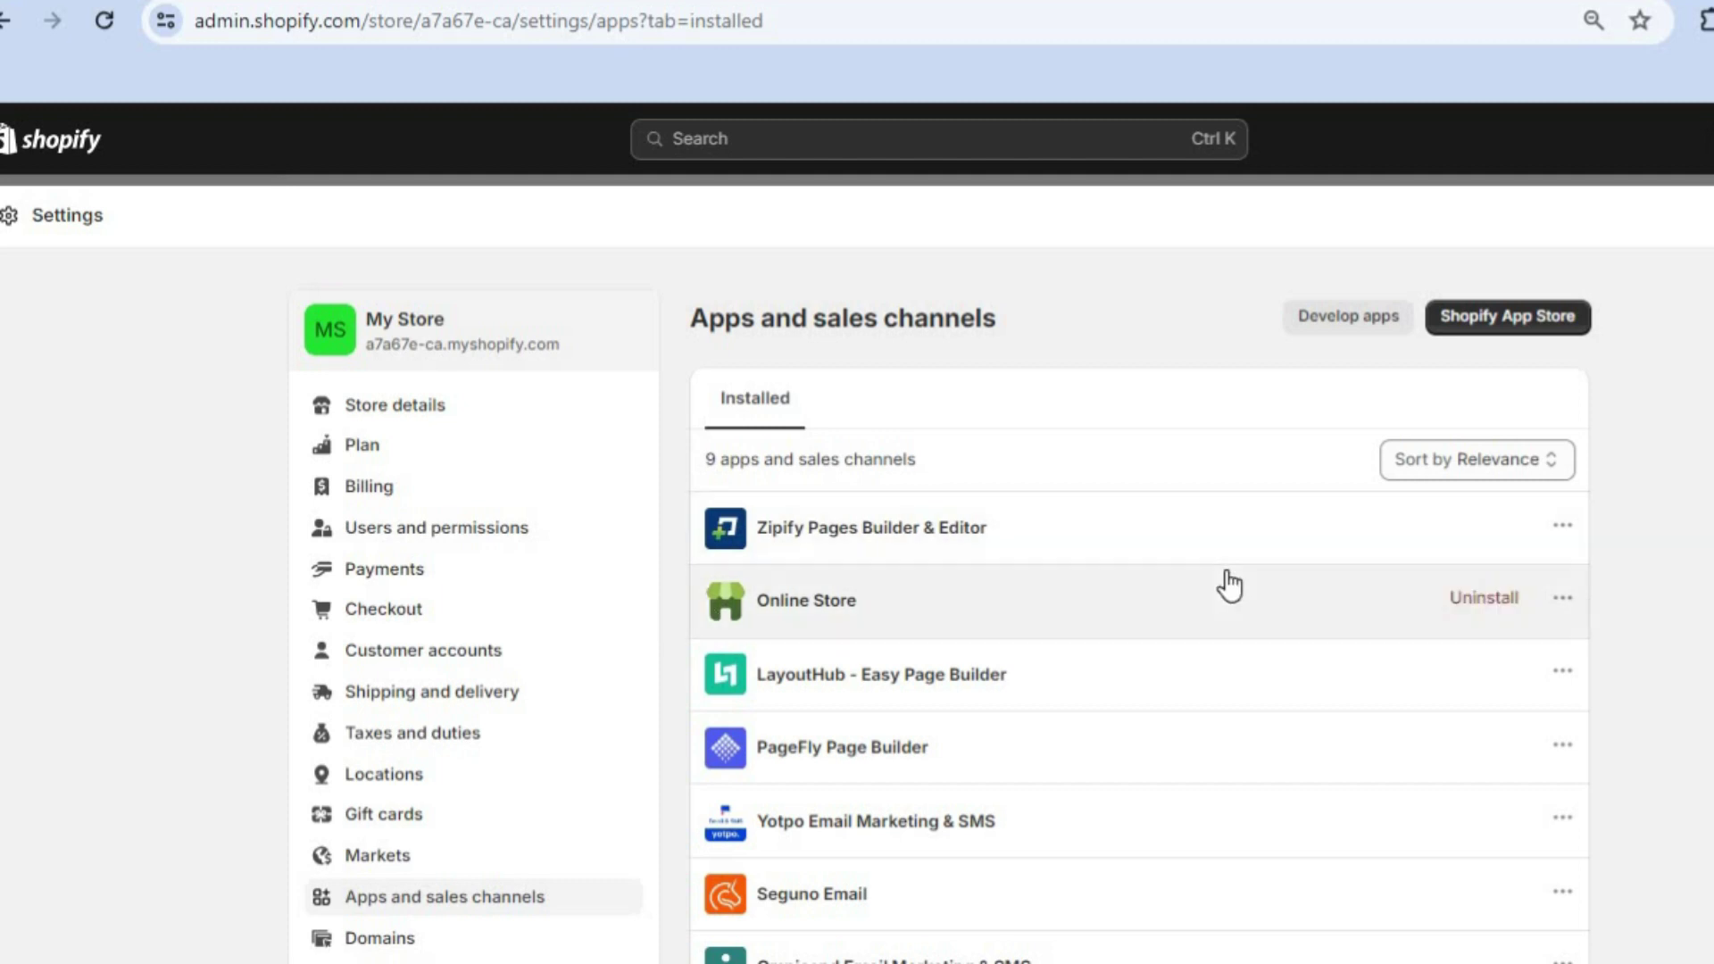
{"action": "left_click", "coordinate": [1496, 339]}
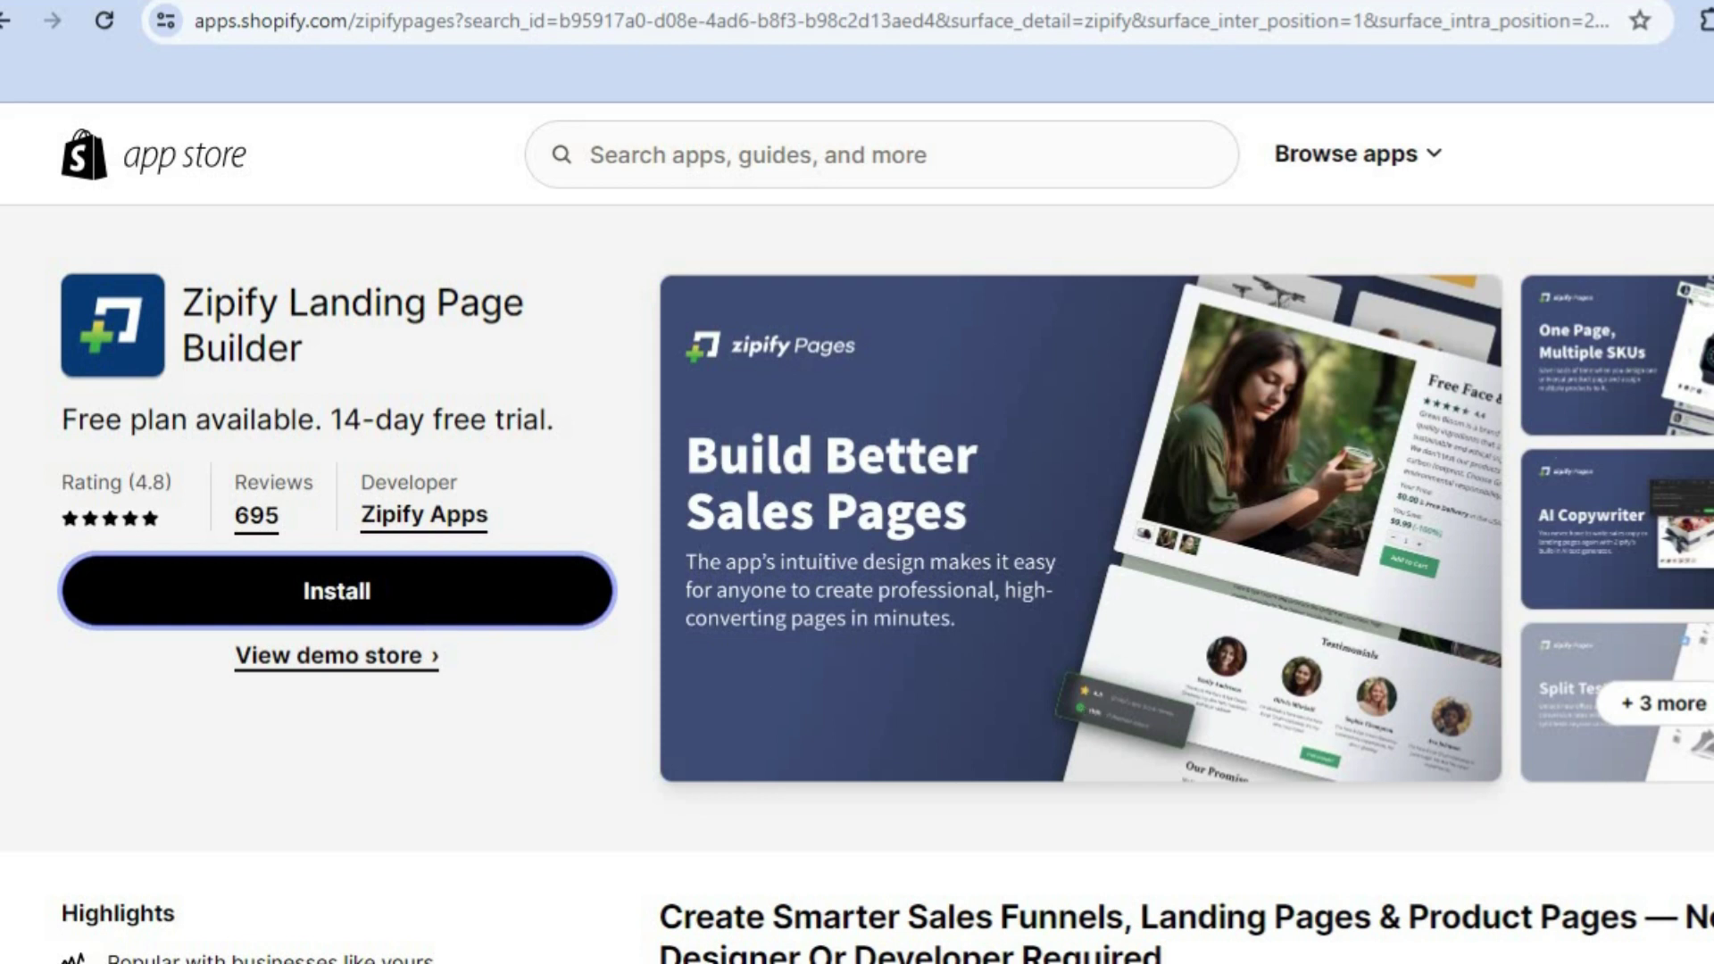
Scroll down to review Zipify's pricing plans on the listing, then back up
{"action": "scroll", "coordinate": [857, 536], "scroll_direction": "down", "scroll_amount": 15}
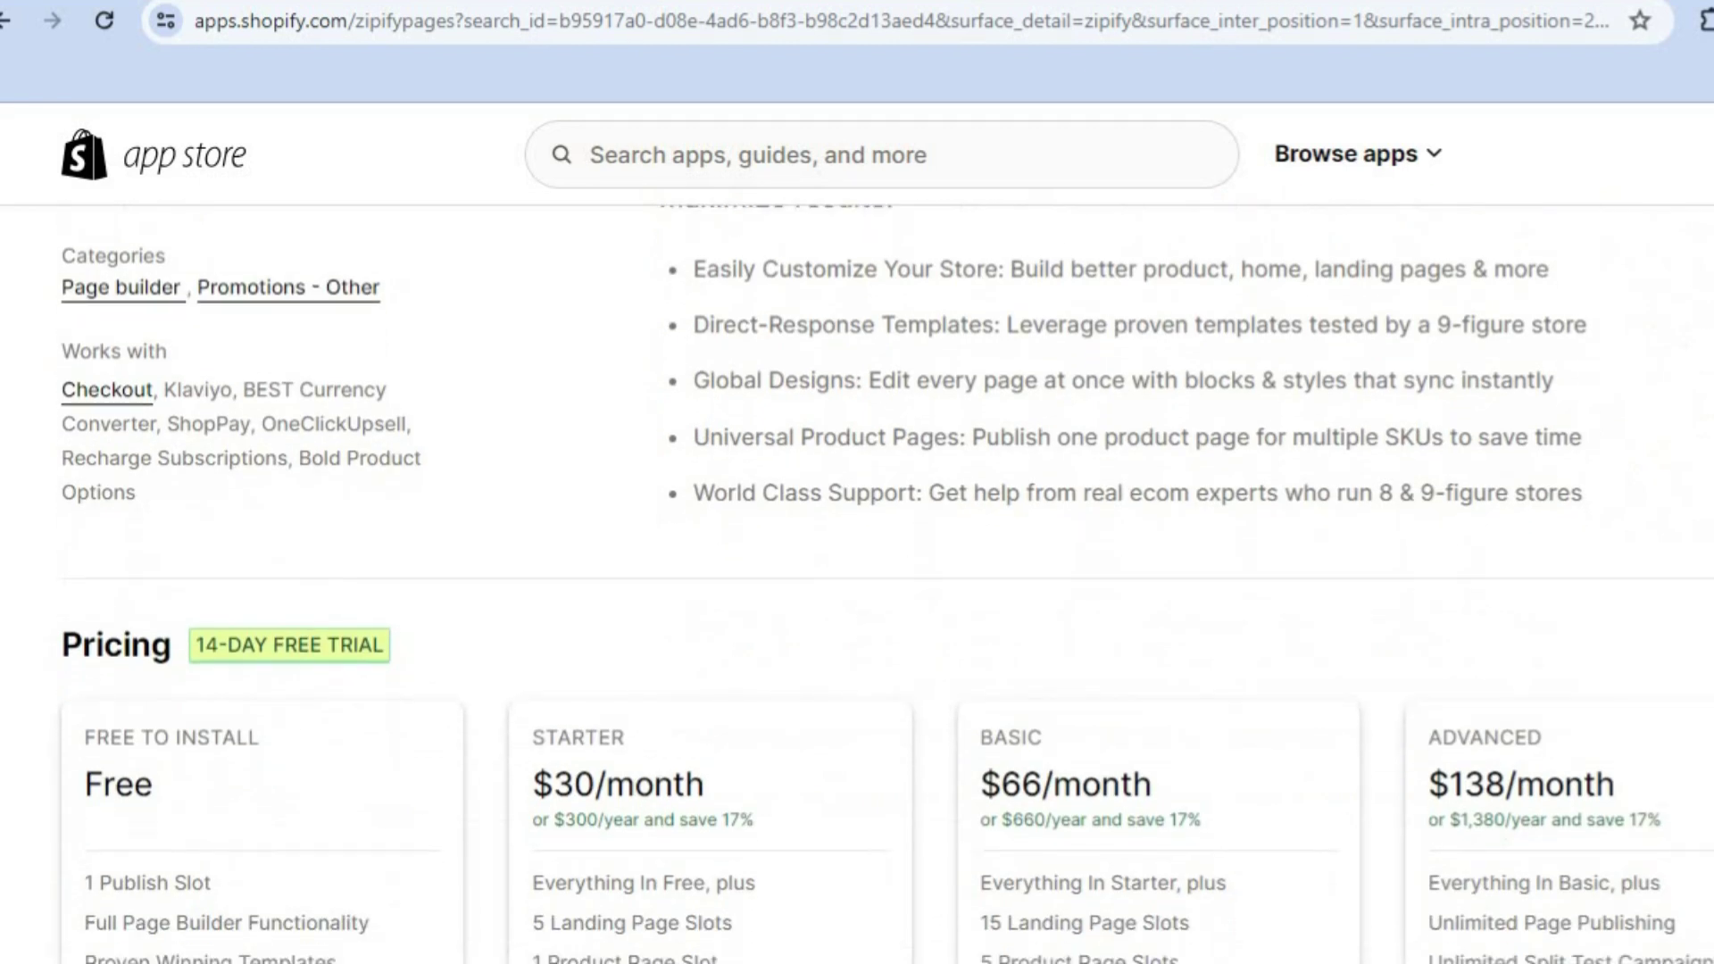
{"action": "scroll", "coordinate": [858, 580], "scroll_direction": "down", "scroll_amount": 2}
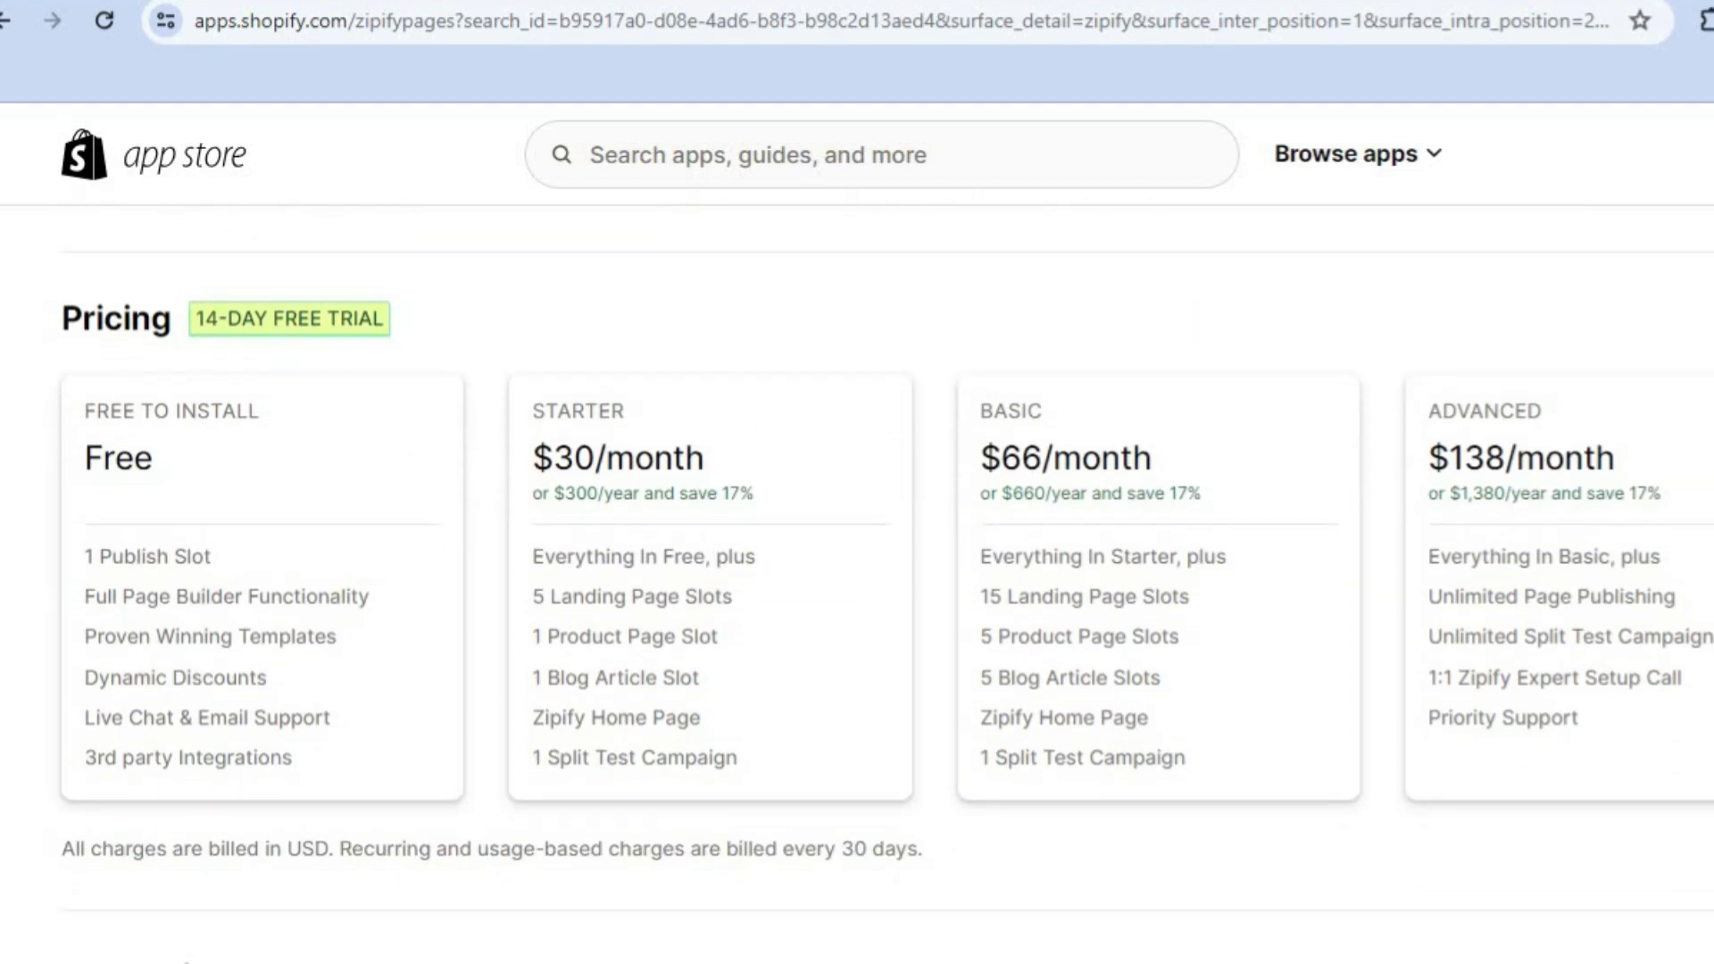
{"action": "scroll", "coordinate": [858, 590], "scroll_direction": "down", "scroll_amount": 1}
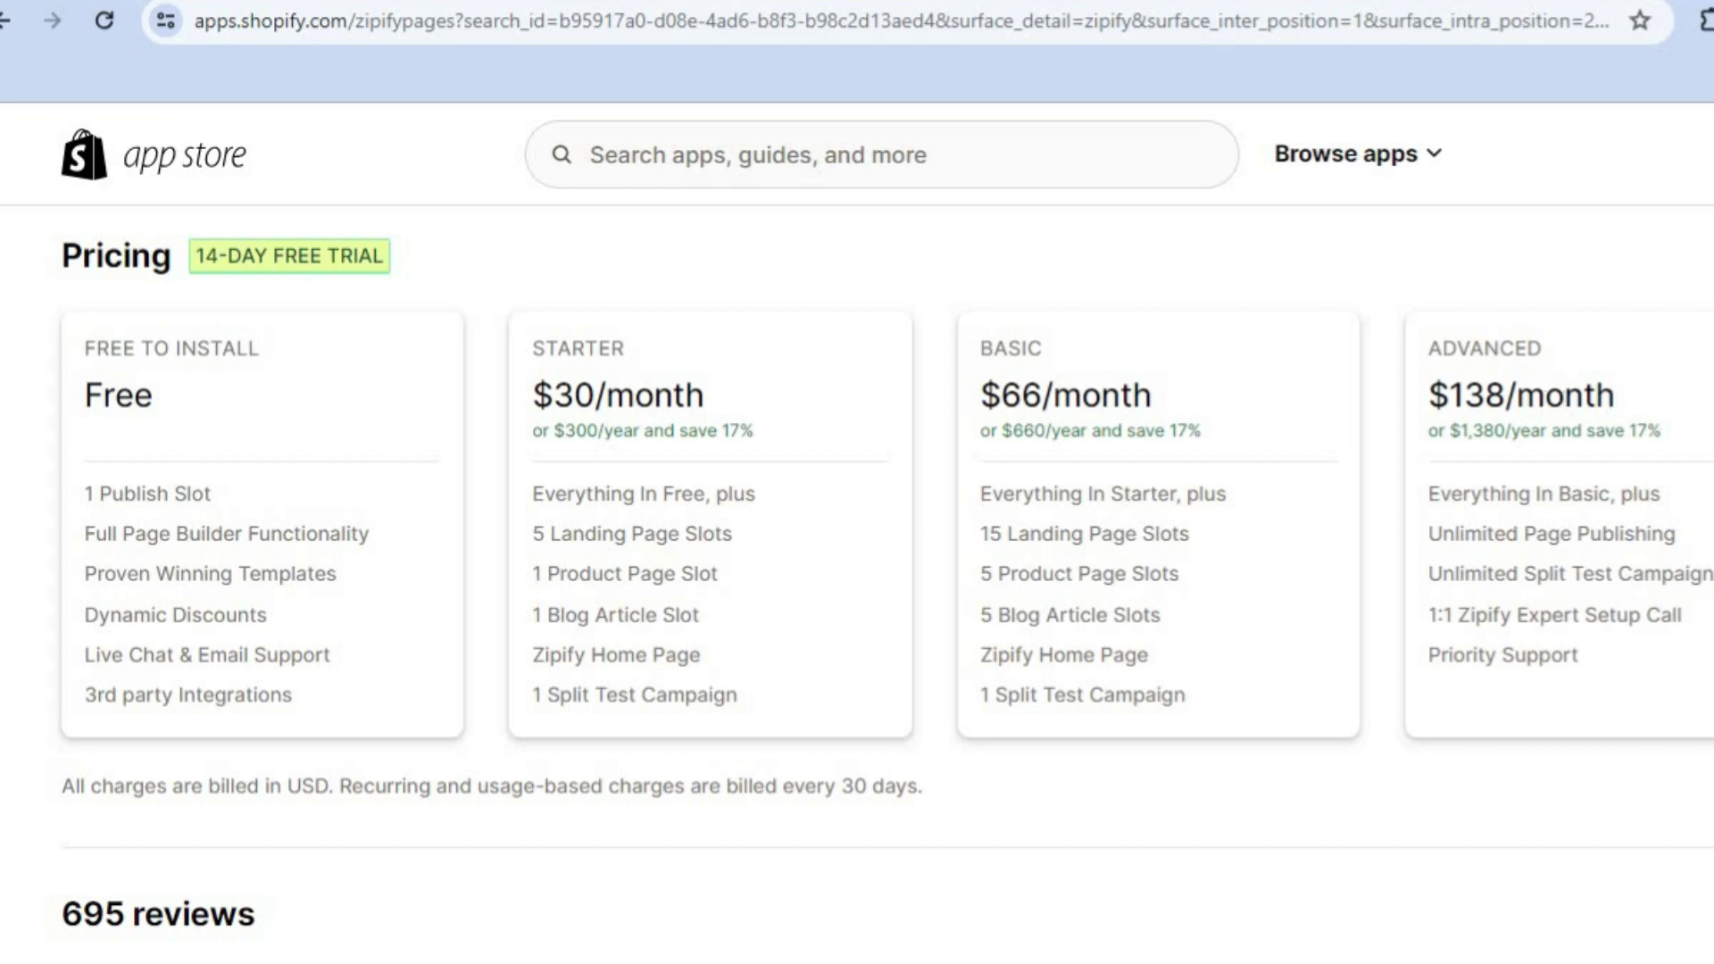
{"action": "scroll", "coordinate": [1048, 471], "scroll_direction": "up", "scroll_amount": 10}
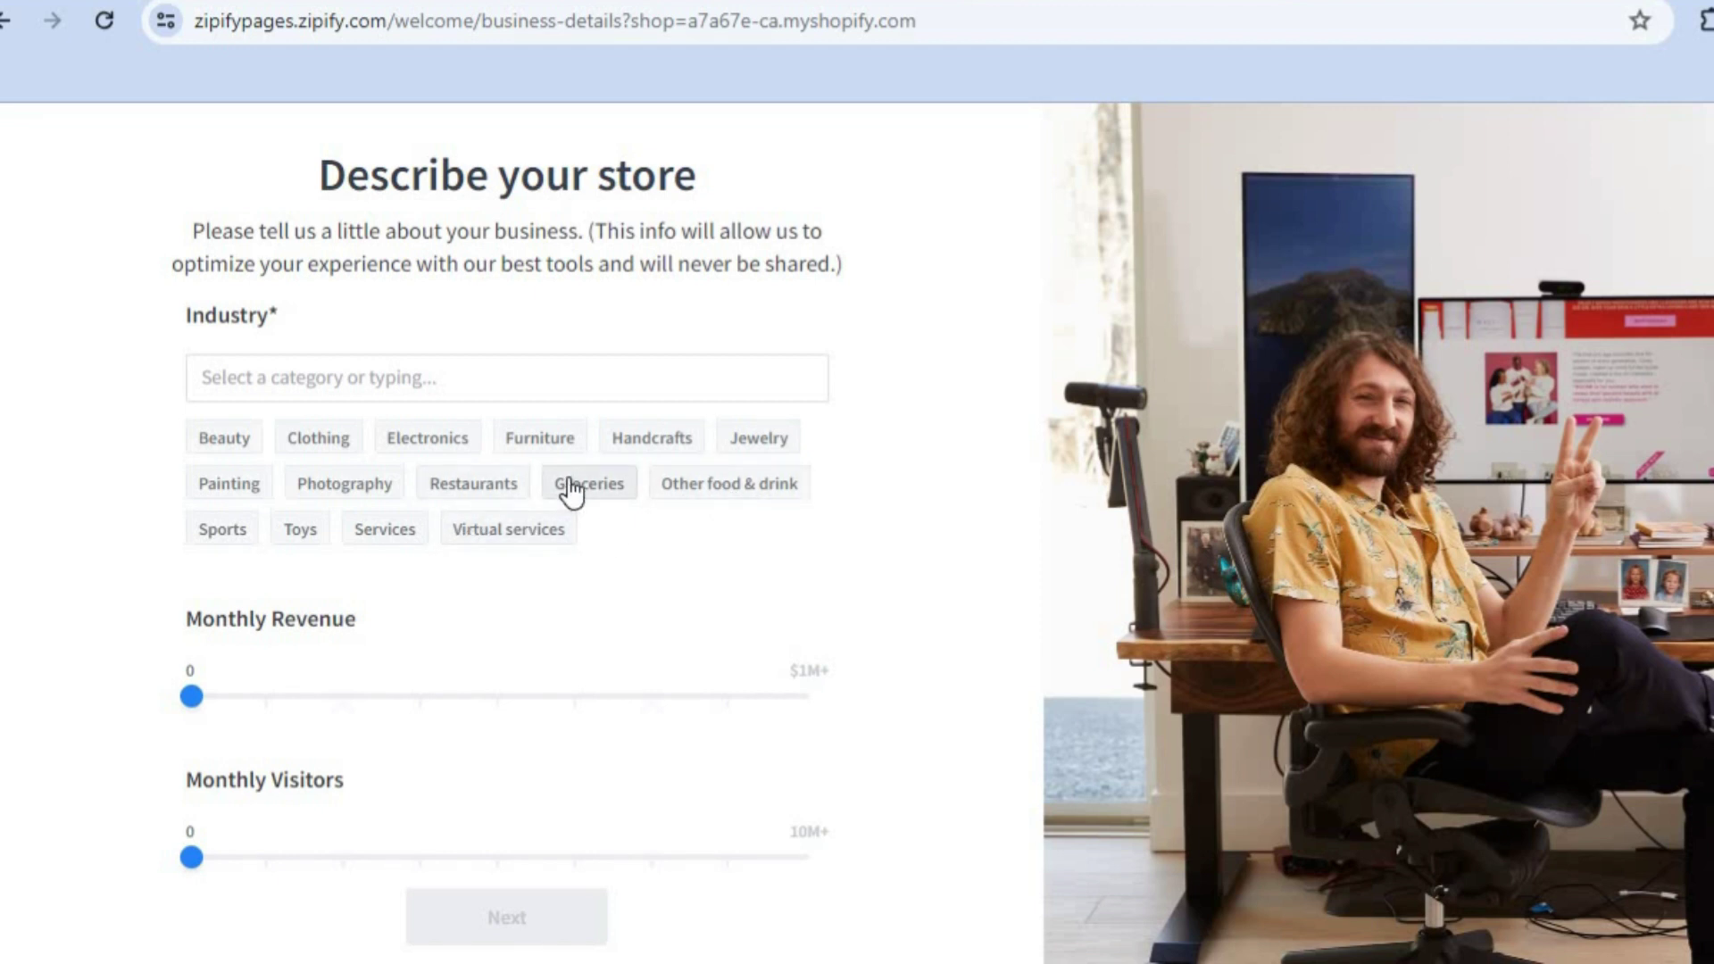
Answer the onboarding questions with Sports as industry and YouTube as the referral source
{"action": "left_click", "coordinate": [233, 543]}
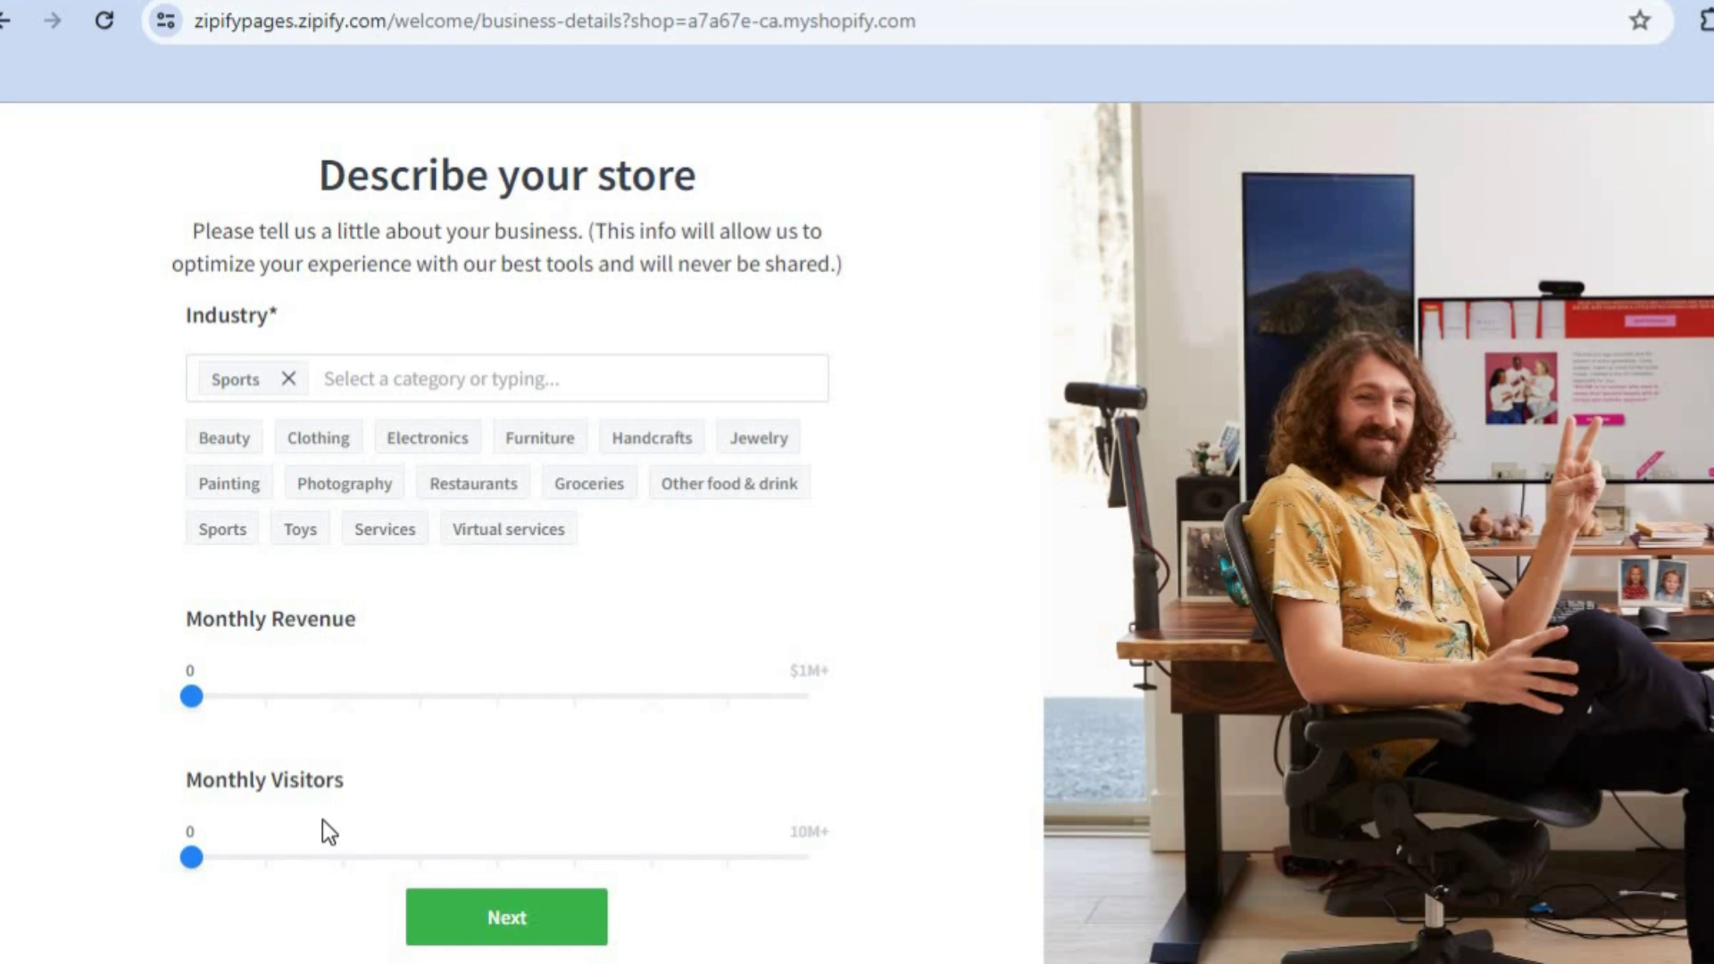
{"action": "left_click", "coordinate": [532, 910]}
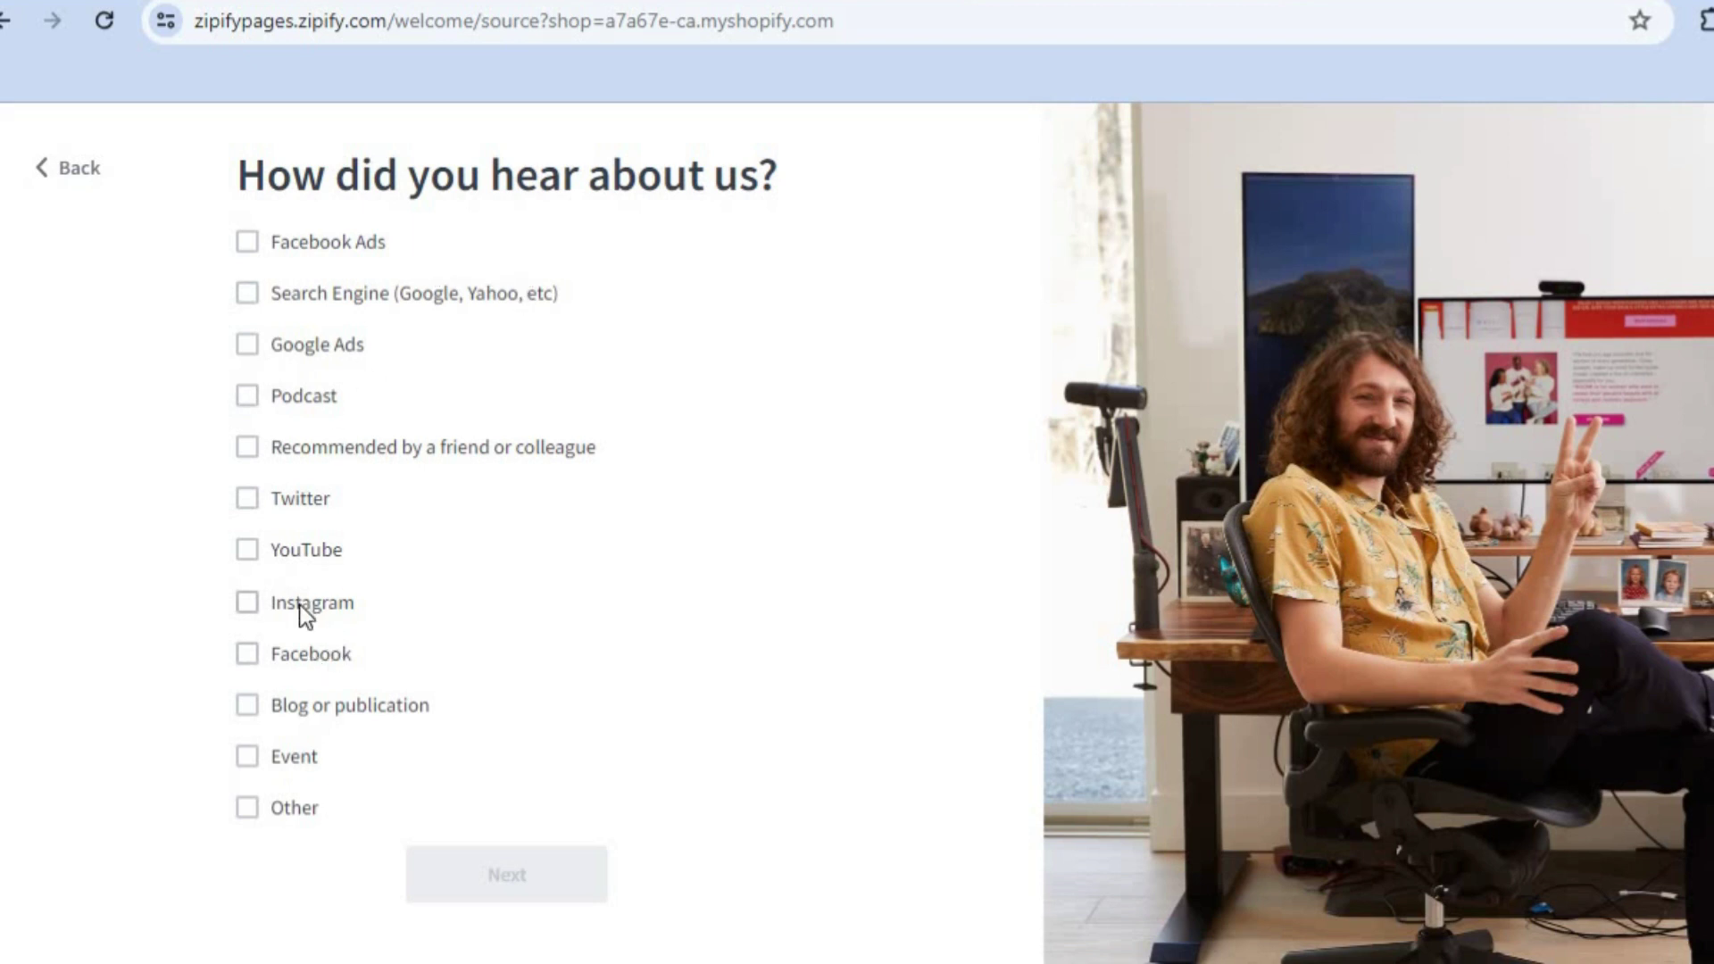
{"action": "left_click", "coordinate": [253, 561]}
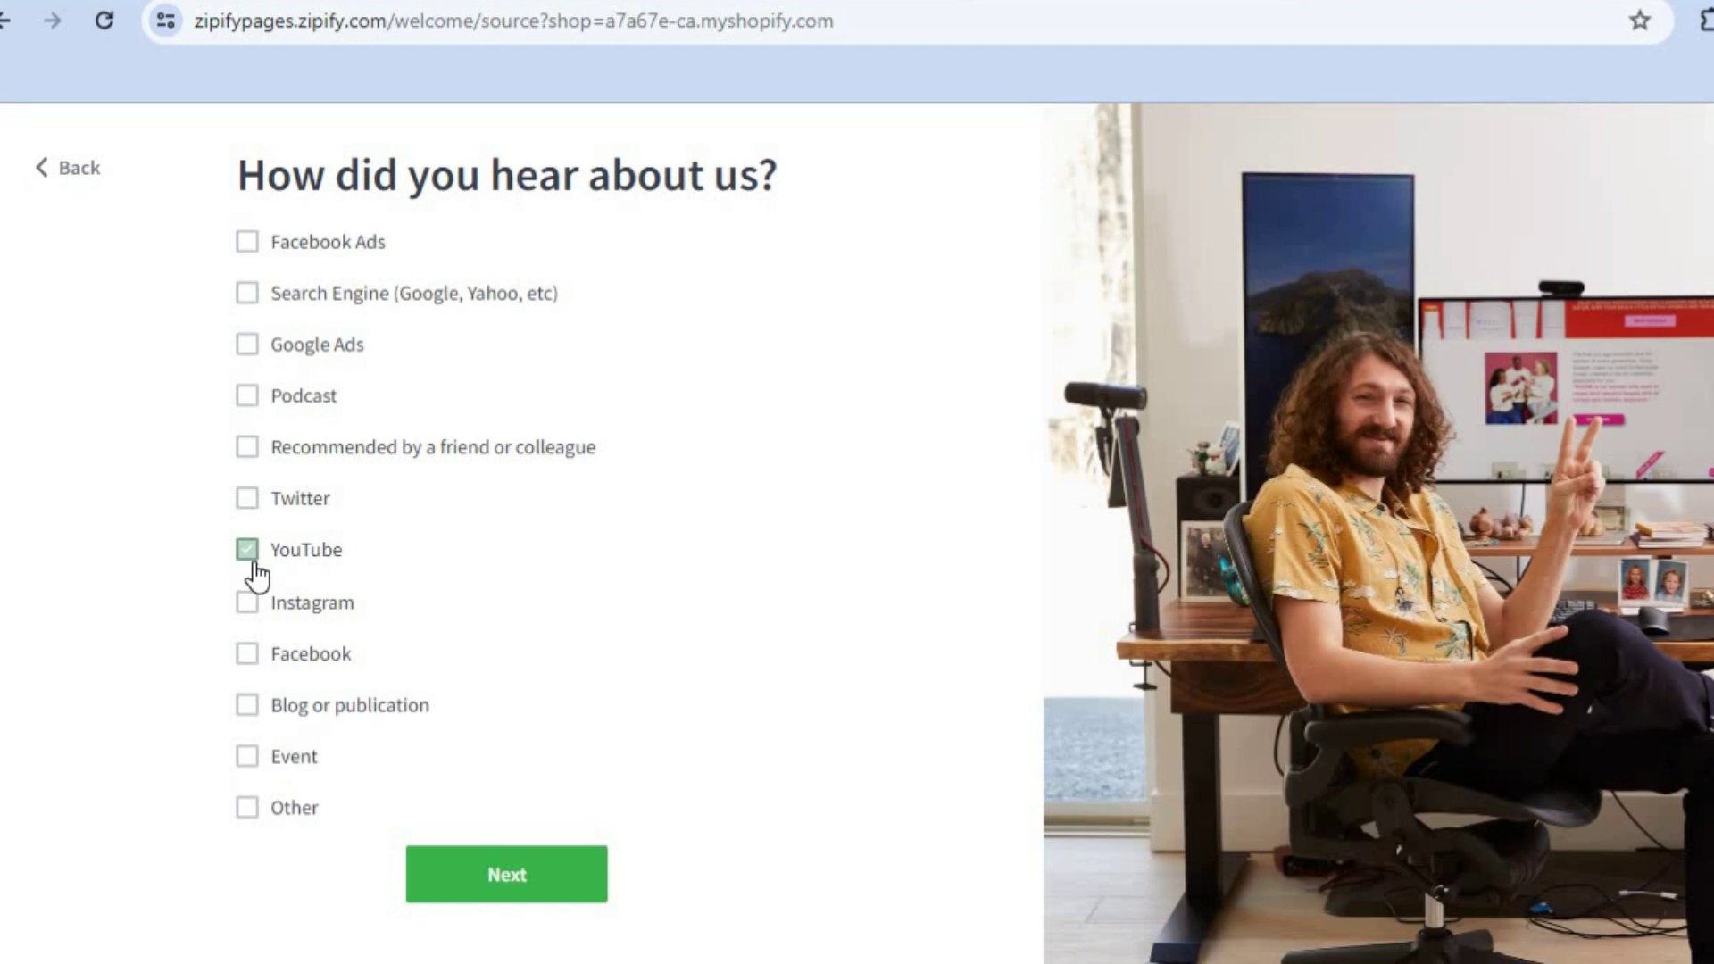
{"action": "left_click", "coordinate": [530, 886]}
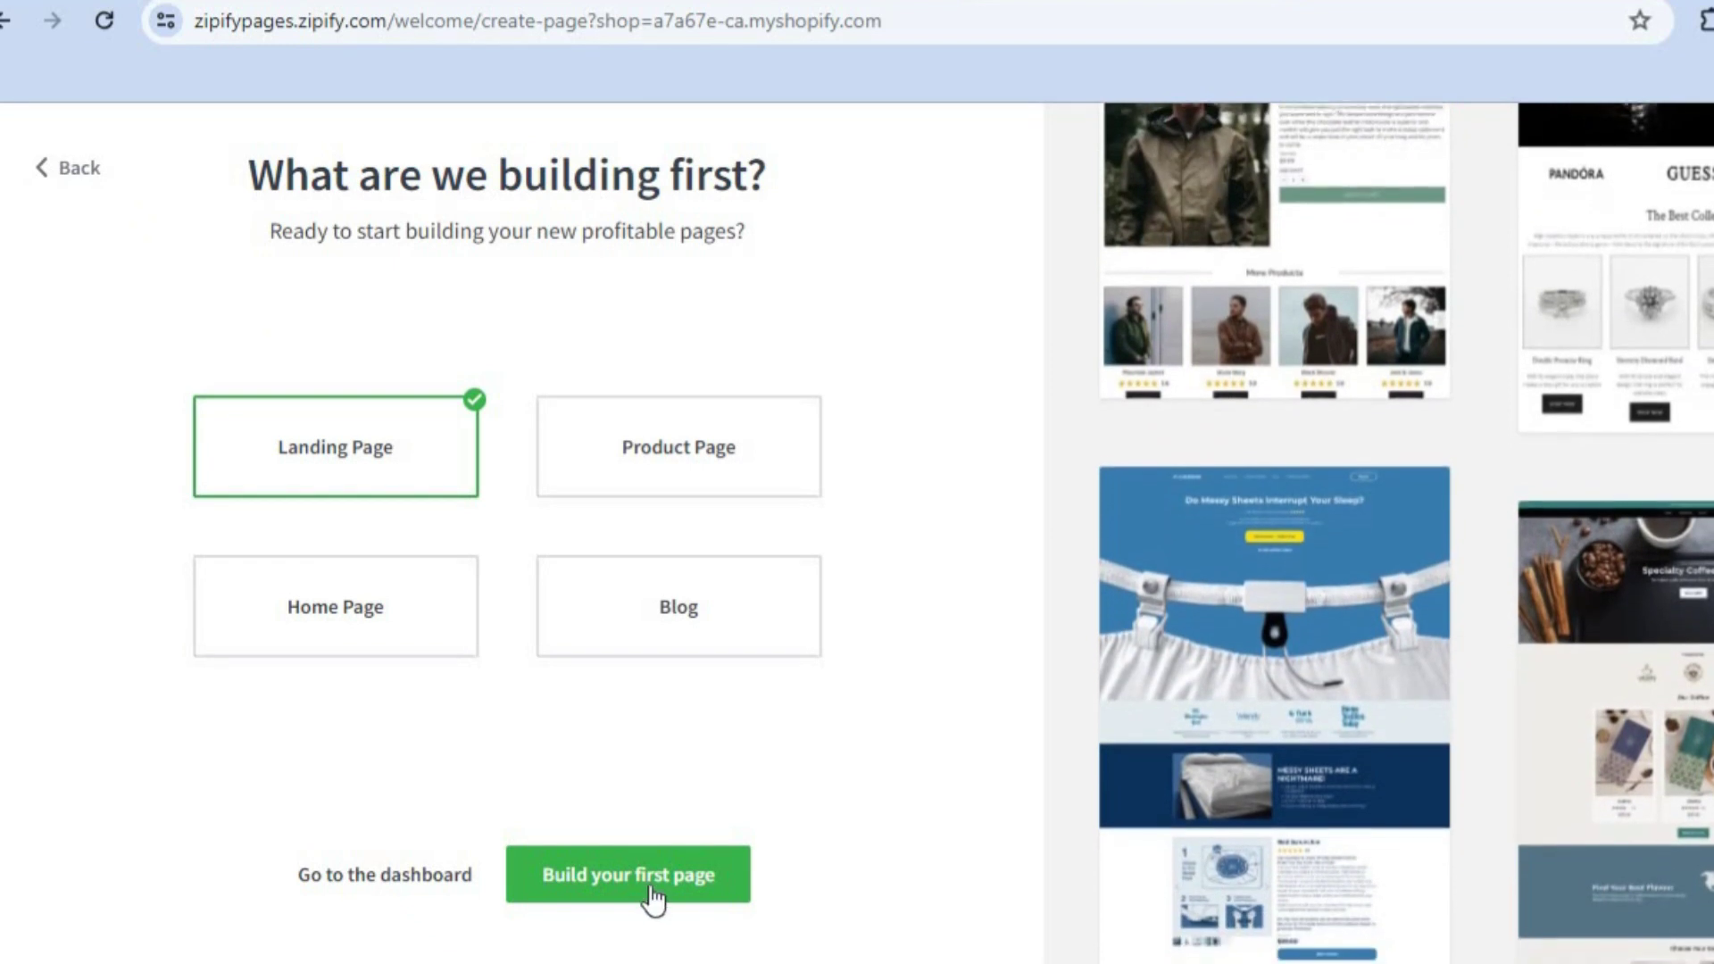
Start building the first page and browse the template gallery
{"action": "left_click", "coordinate": [650, 887]}
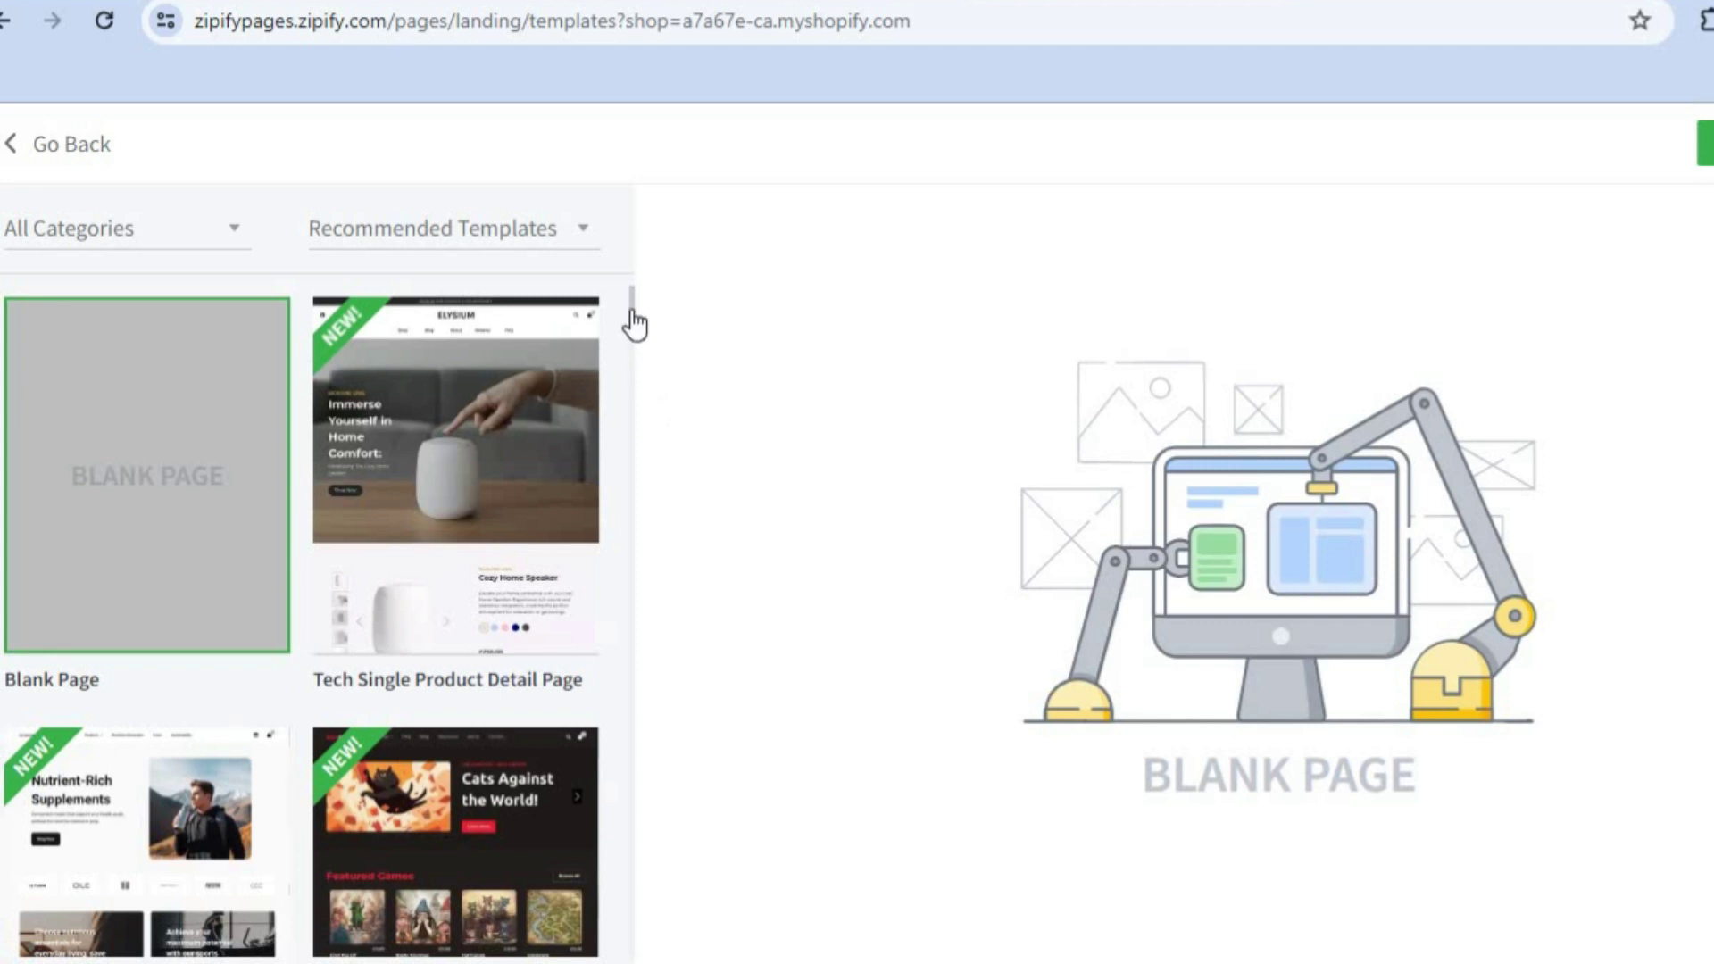
{"action": "scroll", "coordinate": [635, 326], "scroll_direction": "down", "scroll_amount": 5}
{"action": "scroll", "coordinate": [635, 335], "scroll_direction": "down", "scroll_amount": 5}
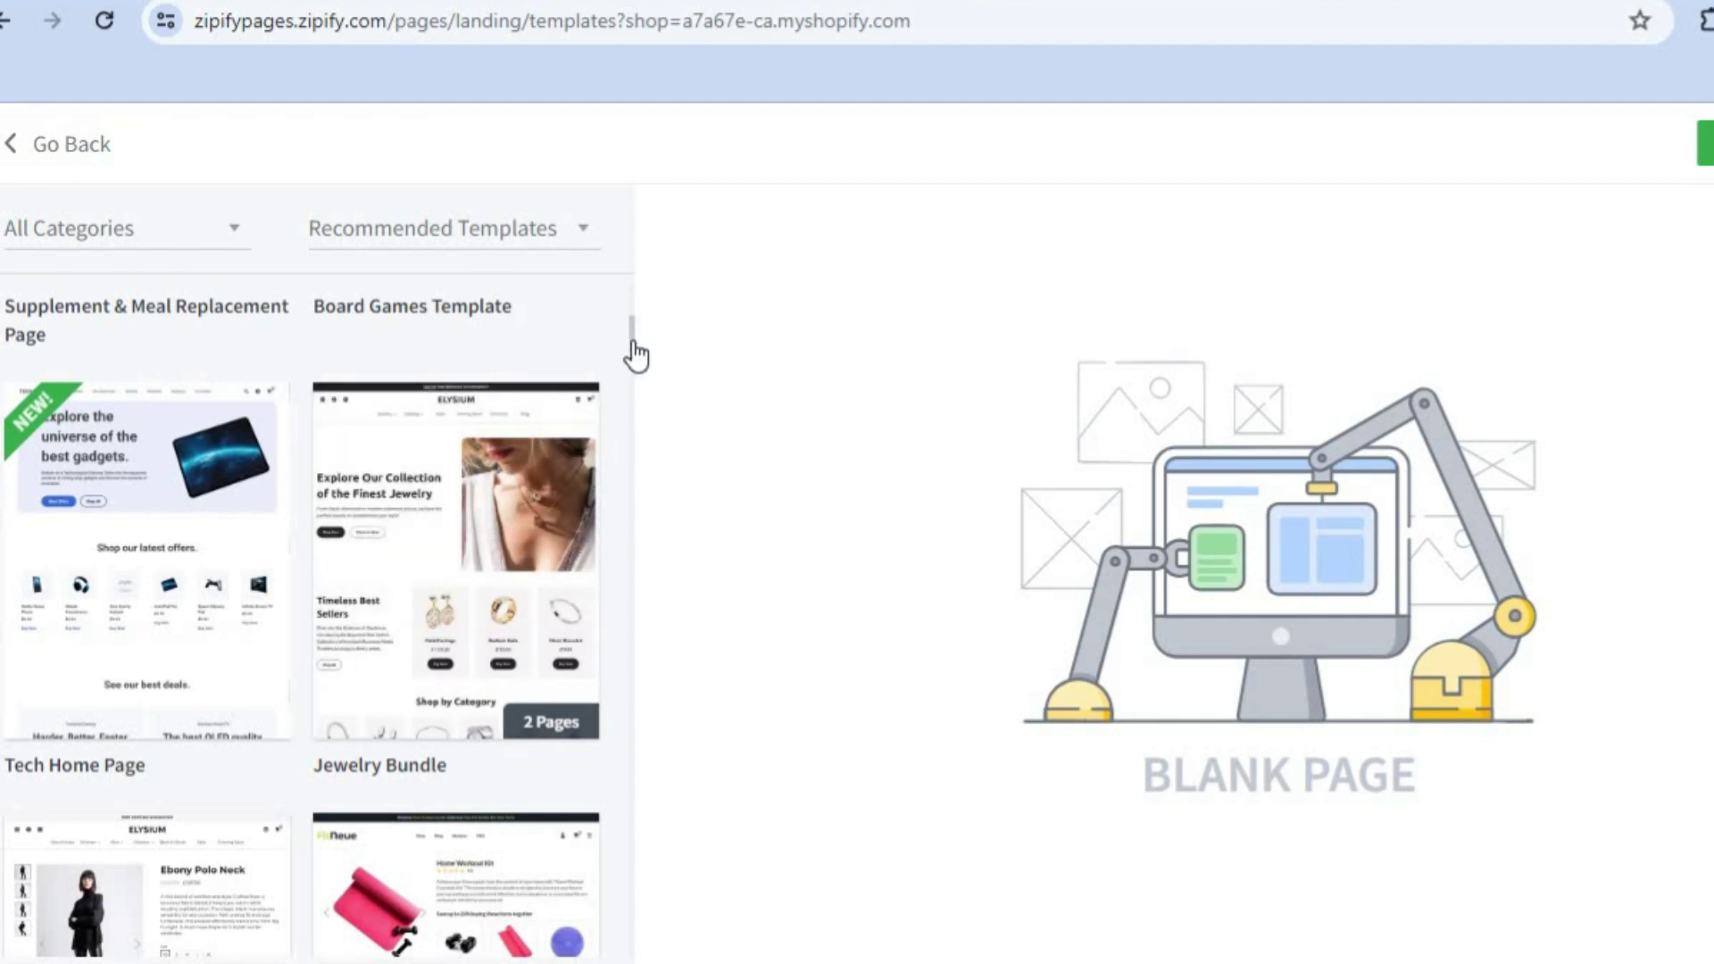
{"action": "scroll", "coordinate": [634, 357], "scroll_direction": "down", "scroll_amount": 5}
{"action": "scroll", "coordinate": [636, 370], "scroll_direction": "down", "scroll_amount": 3}
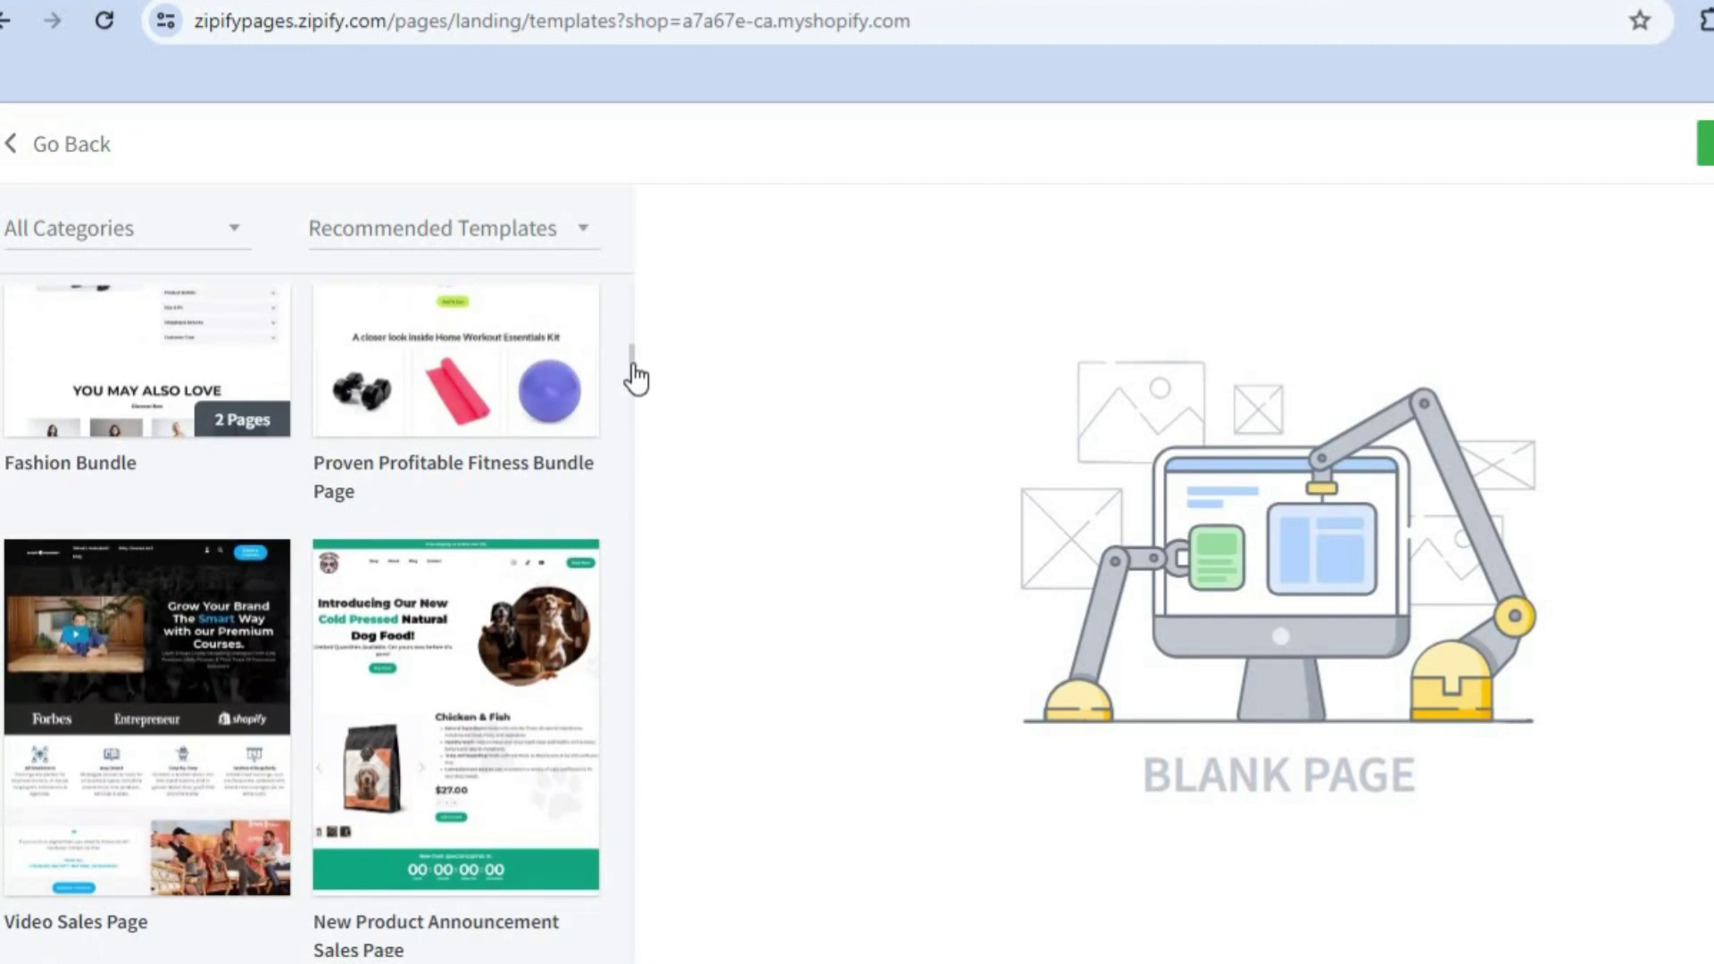
Filter the template gallery to the Landing Pages category
{"action": "left_click", "coordinate": [221, 249]}
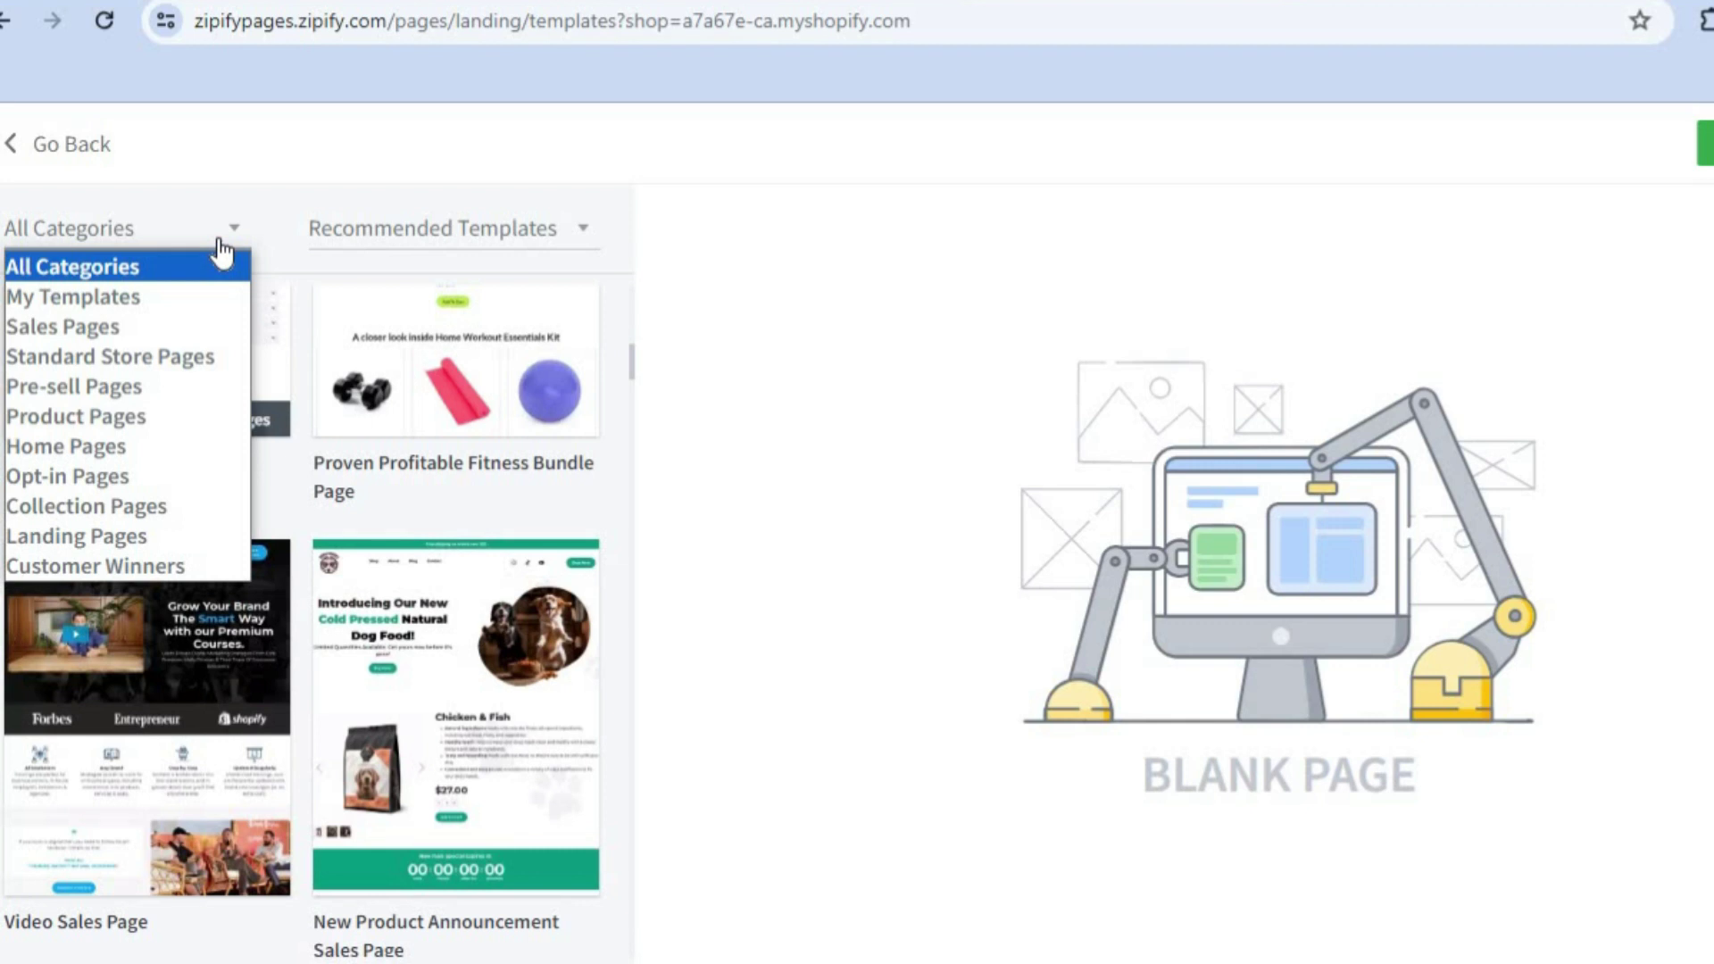
{"action": "left_click", "coordinate": [127, 536]}
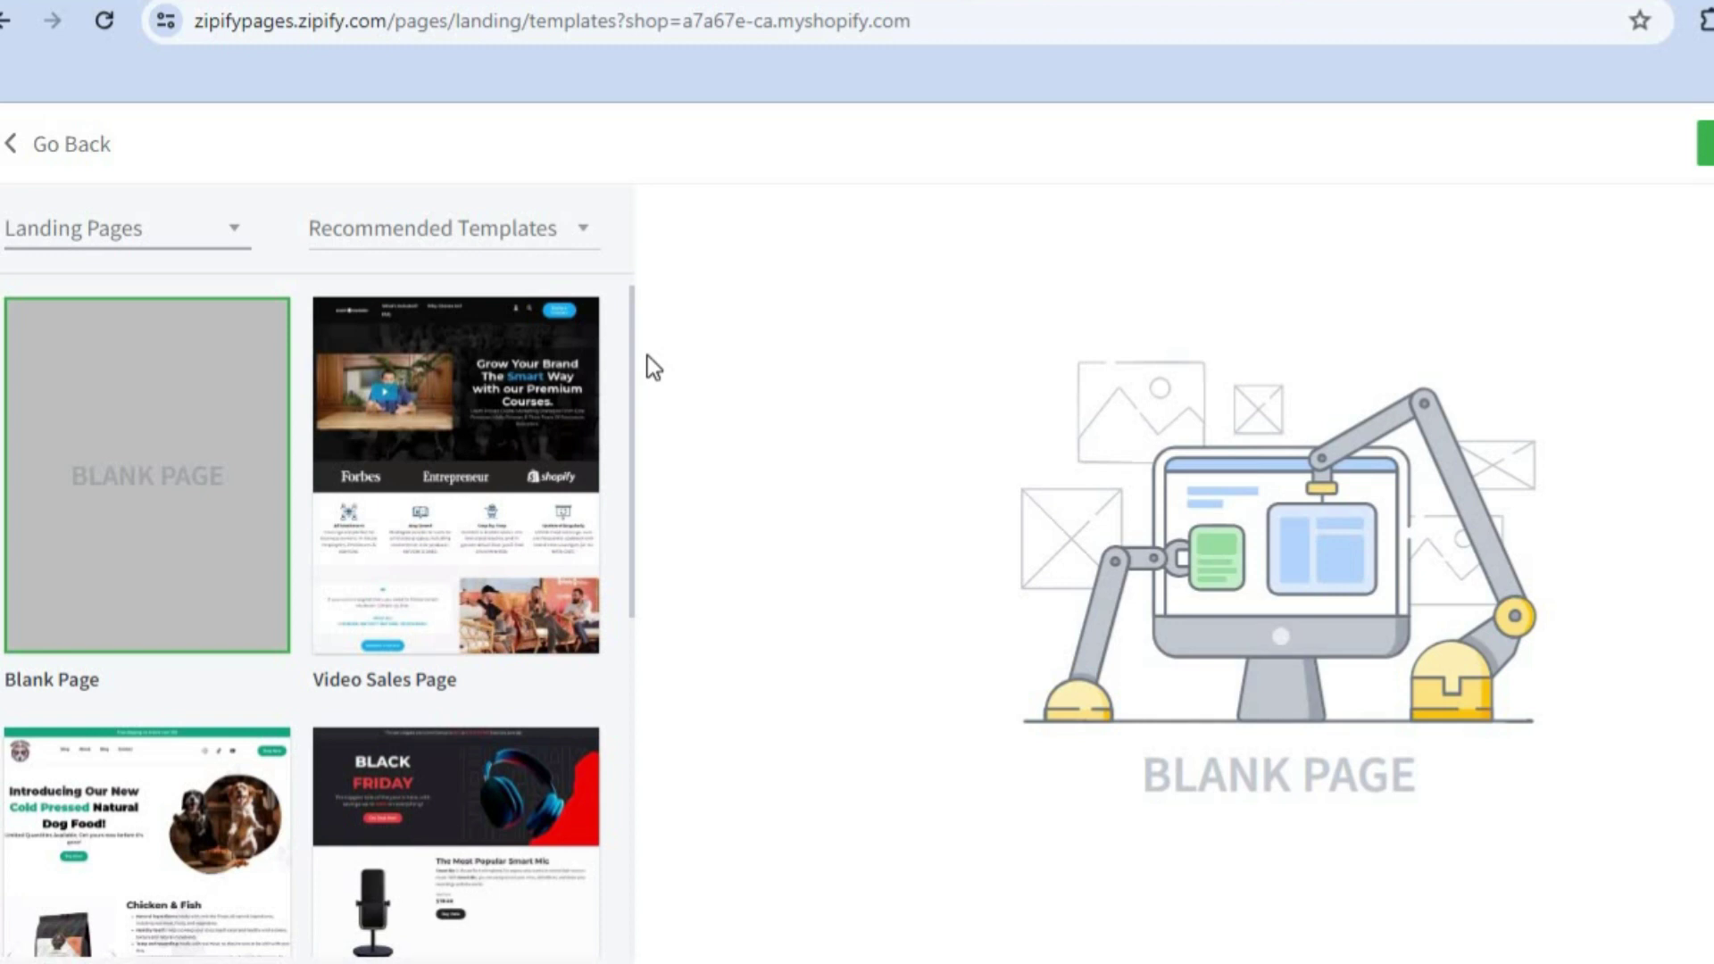
{"action": "left_click_drag", "start_coordinate": [635, 362], "coordinate": [608, 560]}
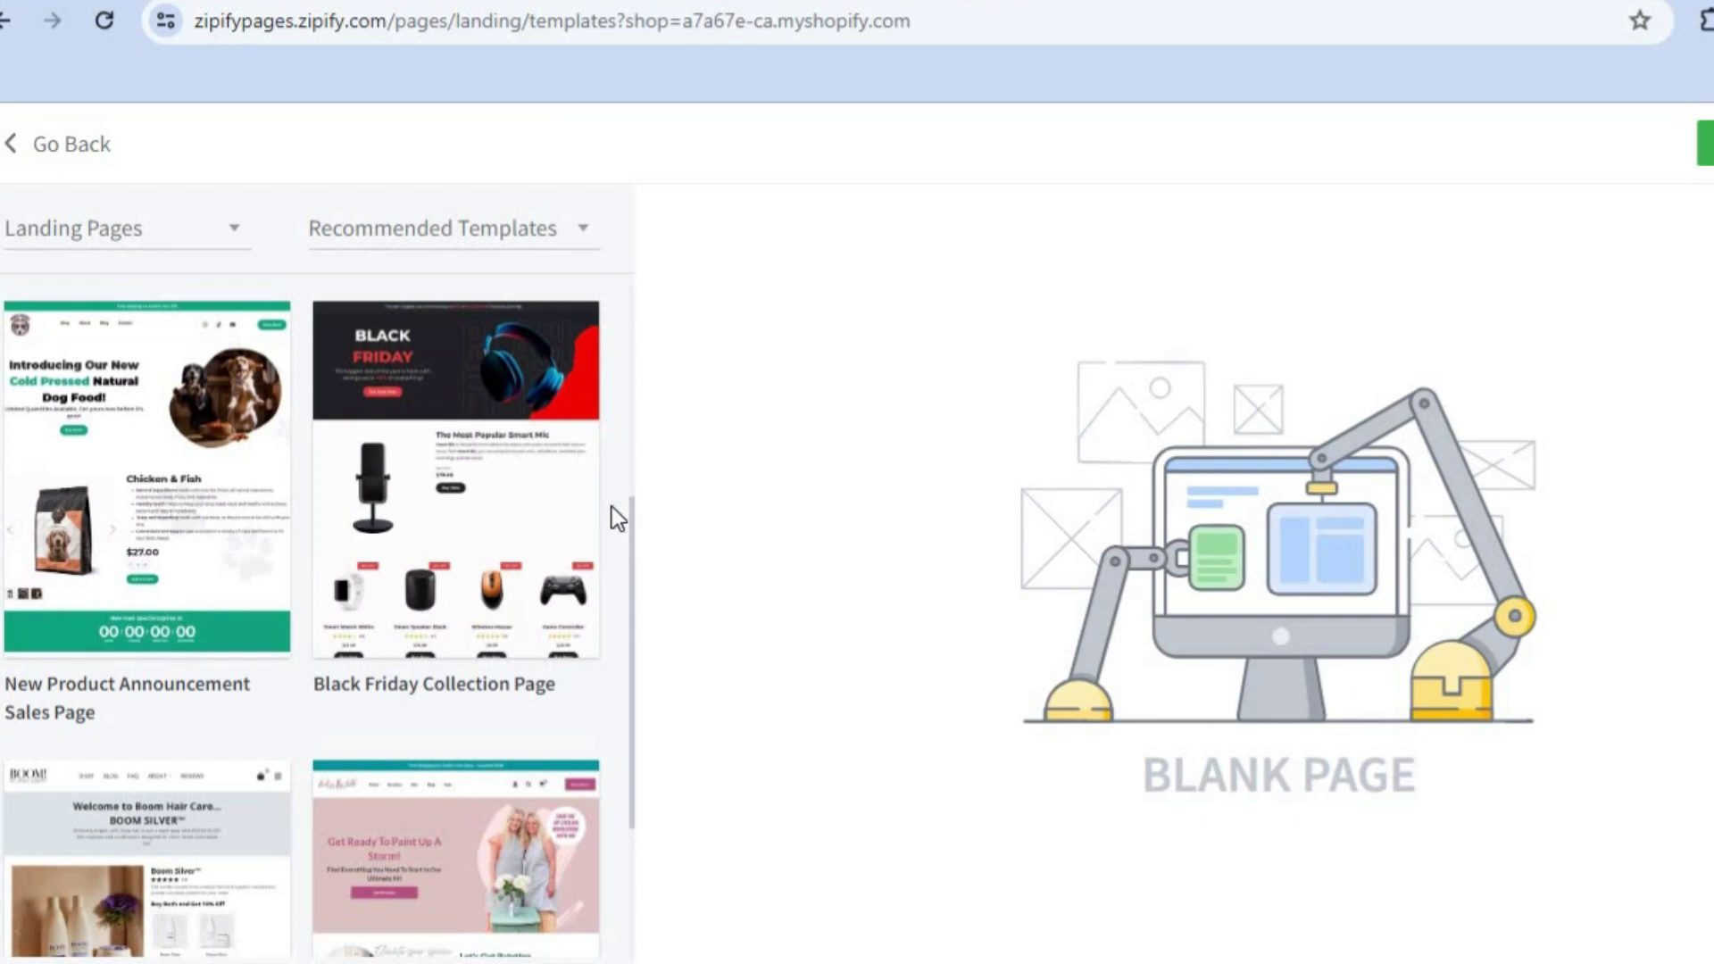
Preview the Black Friday Collection Page template and scroll through it
{"action": "left_click", "coordinate": [457, 551]}
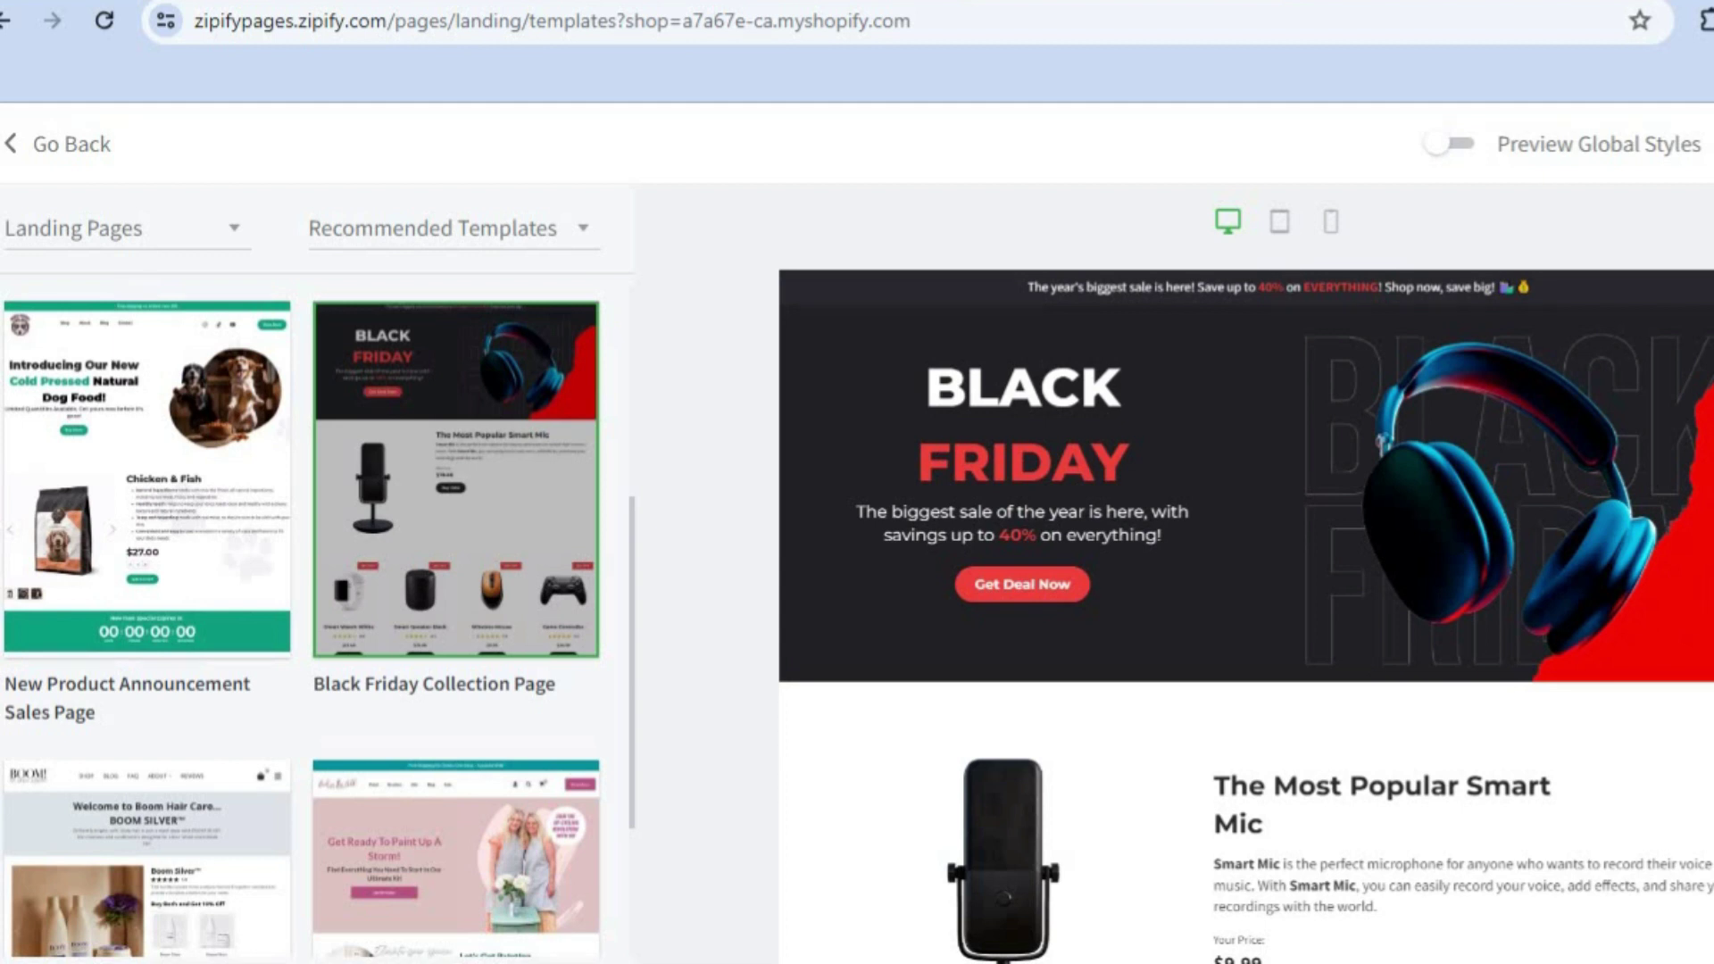
{"action": "scroll", "coordinate": [1245, 617], "scroll_direction": "down", "scroll_amount": 10}
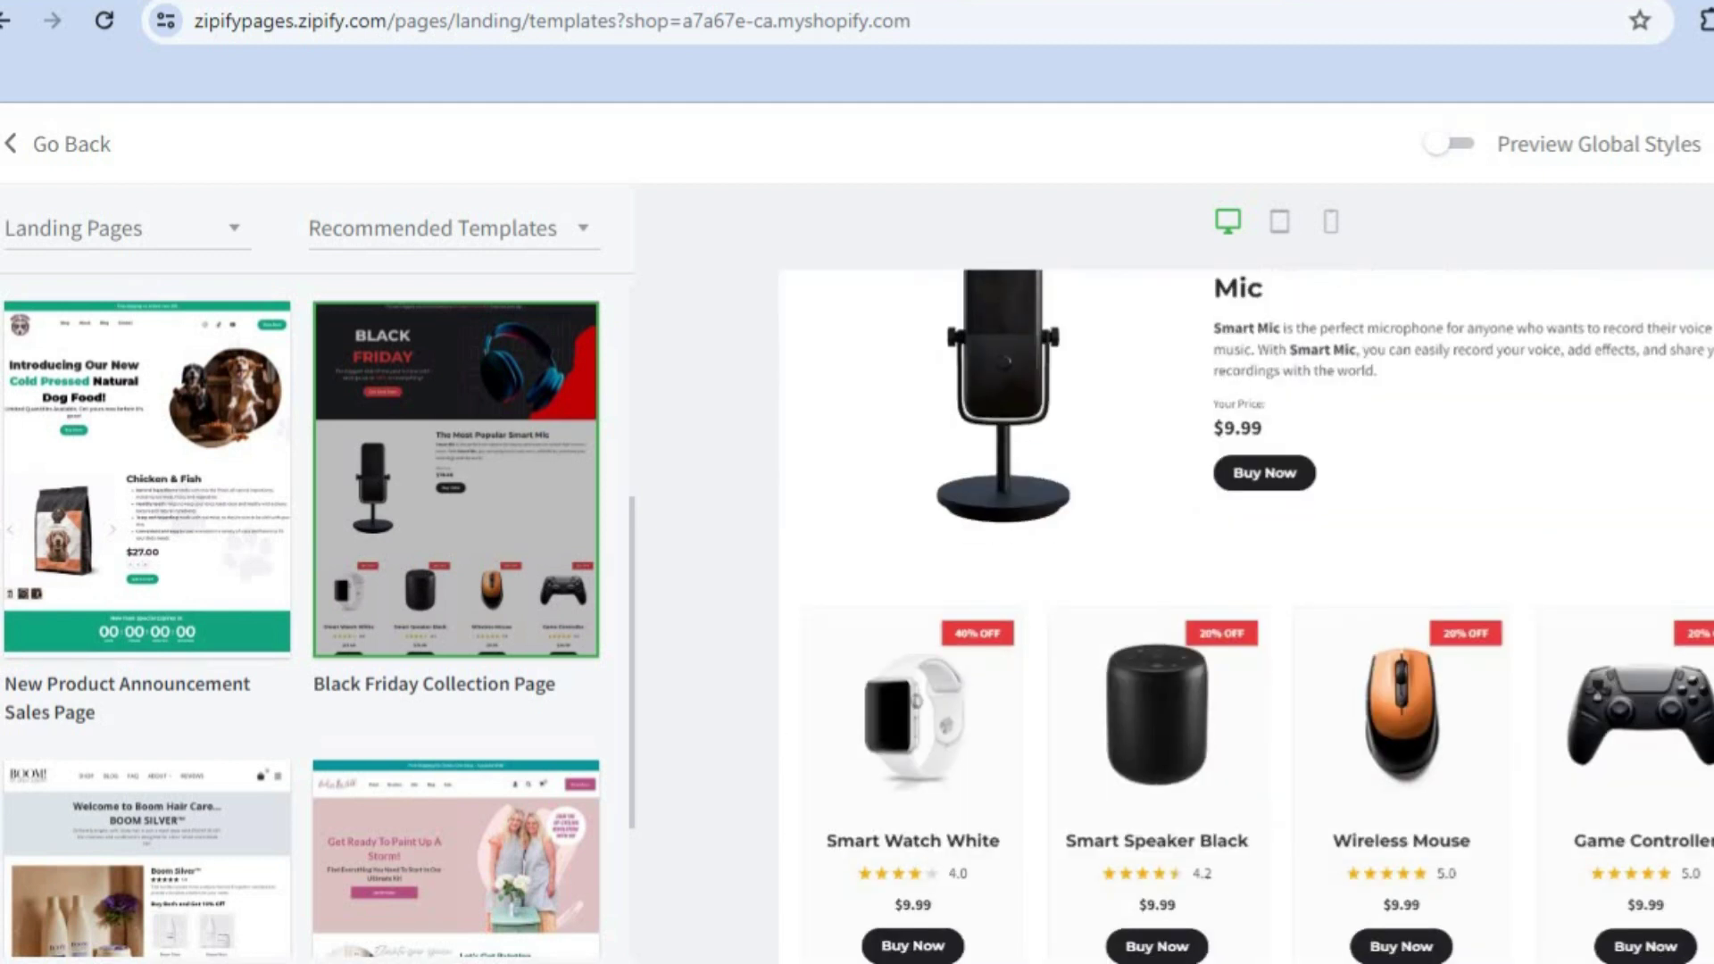
{"action": "scroll", "coordinate": [1246, 616], "scroll_direction": "up", "scroll_amount": 10}
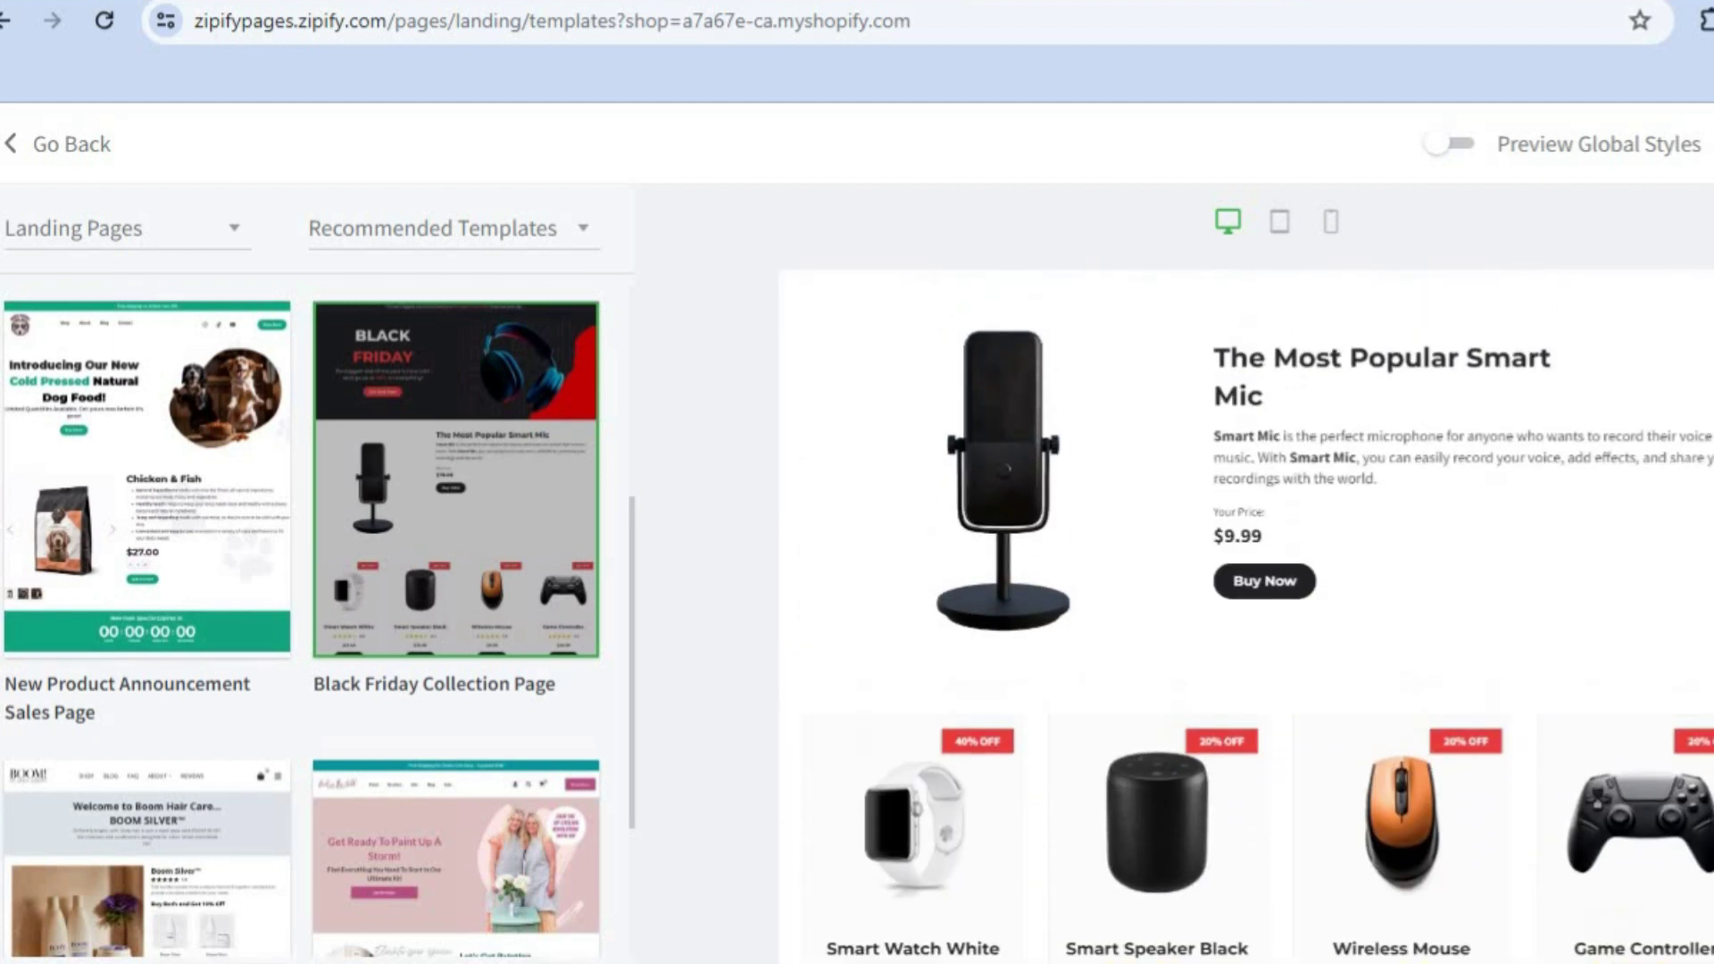
{"action": "scroll", "coordinate": [1246, 616], "scroll_direction": "up", "scroll_amount": 1}
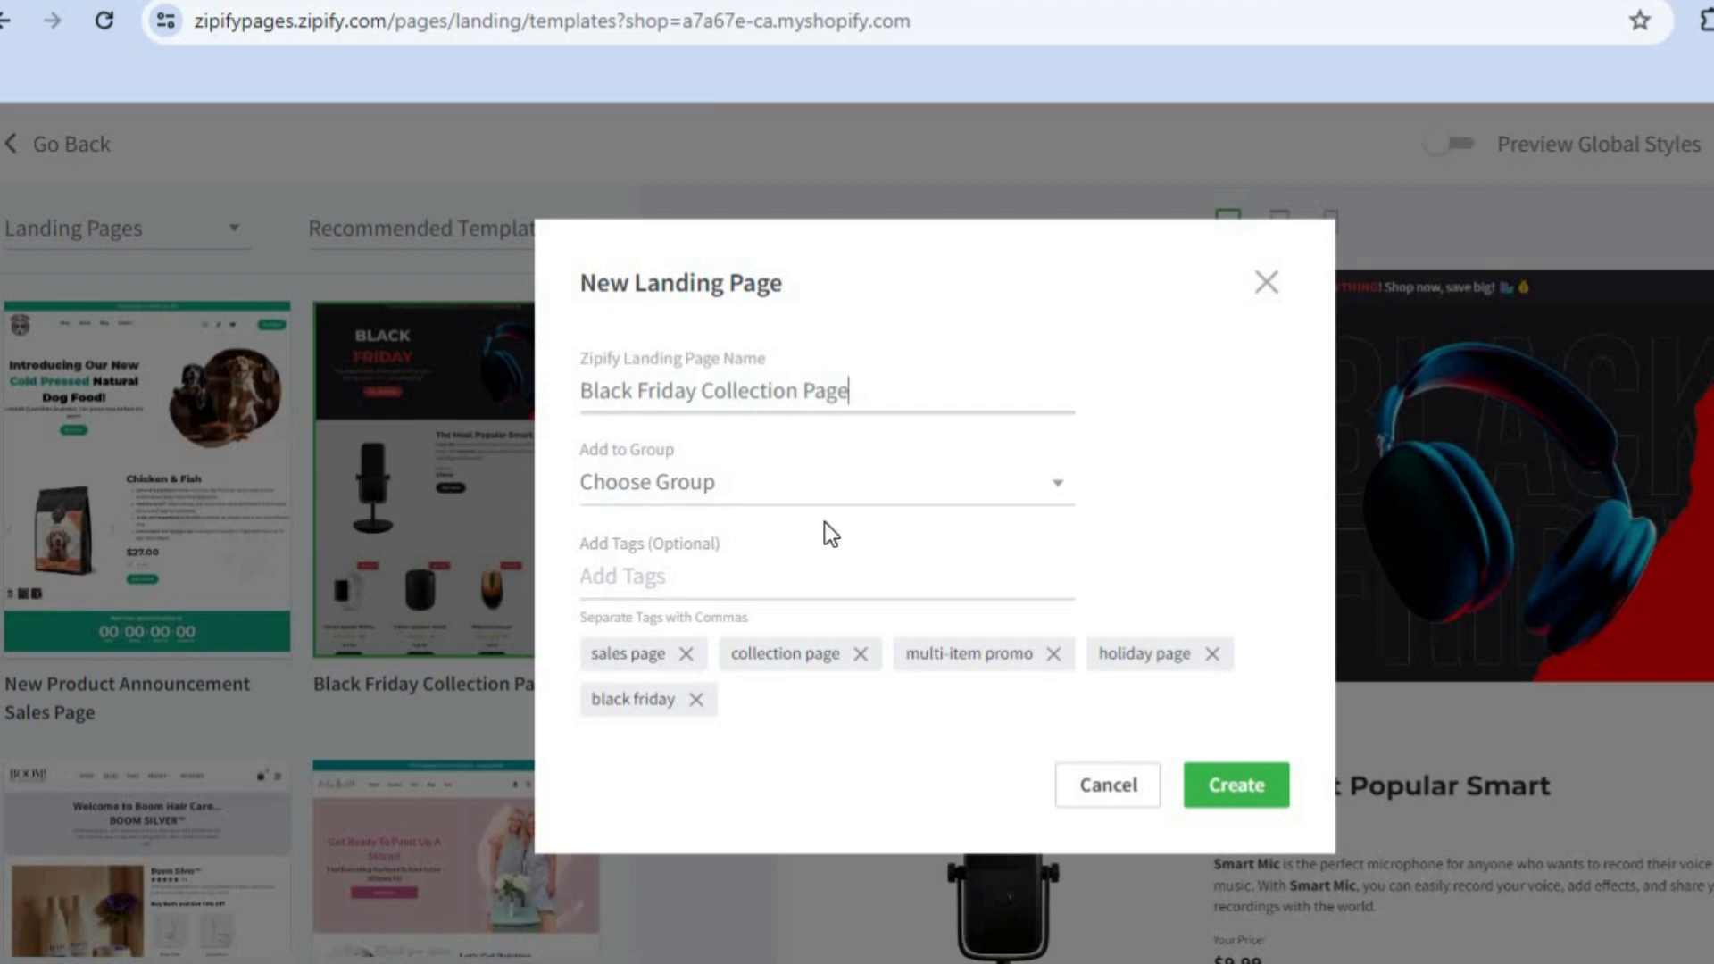
Create the Black Friday page named TEST with no group assigned
{"action": "left_click", "coordinate": [1263, 286]}
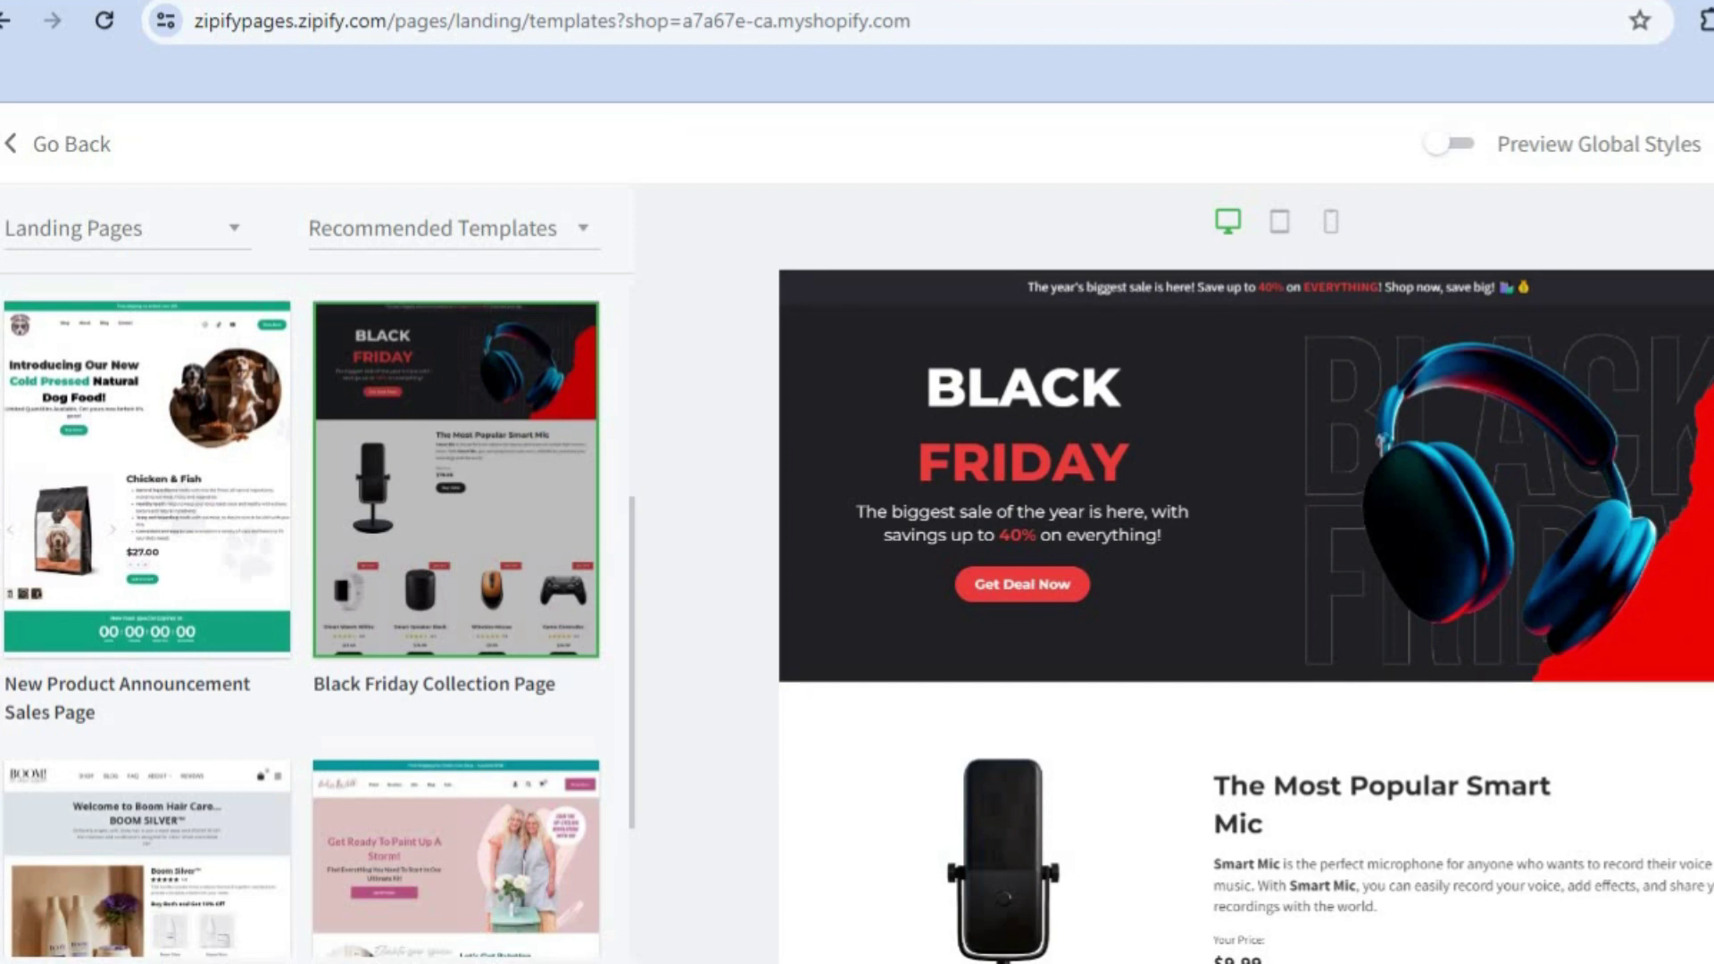
{"action": "left_click", "coordinate": [1679, 178]}
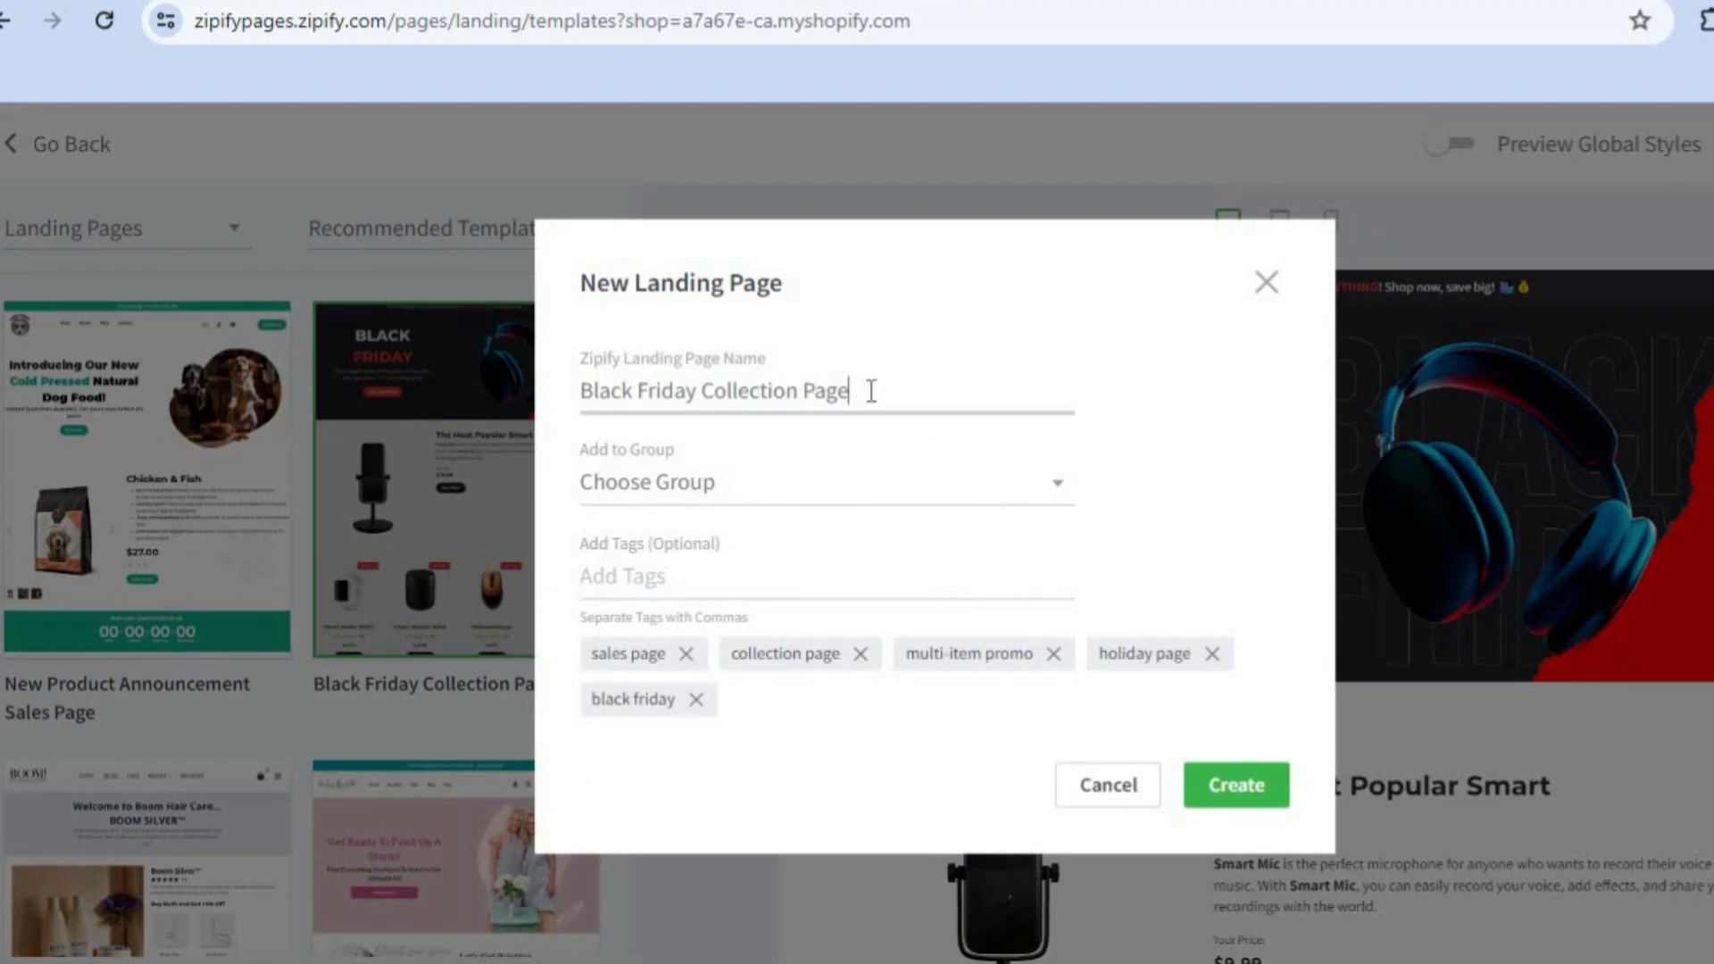
{"action": "left_click_drag", "start_coordinate": [872, 391], "coordinate": [554, 384]}
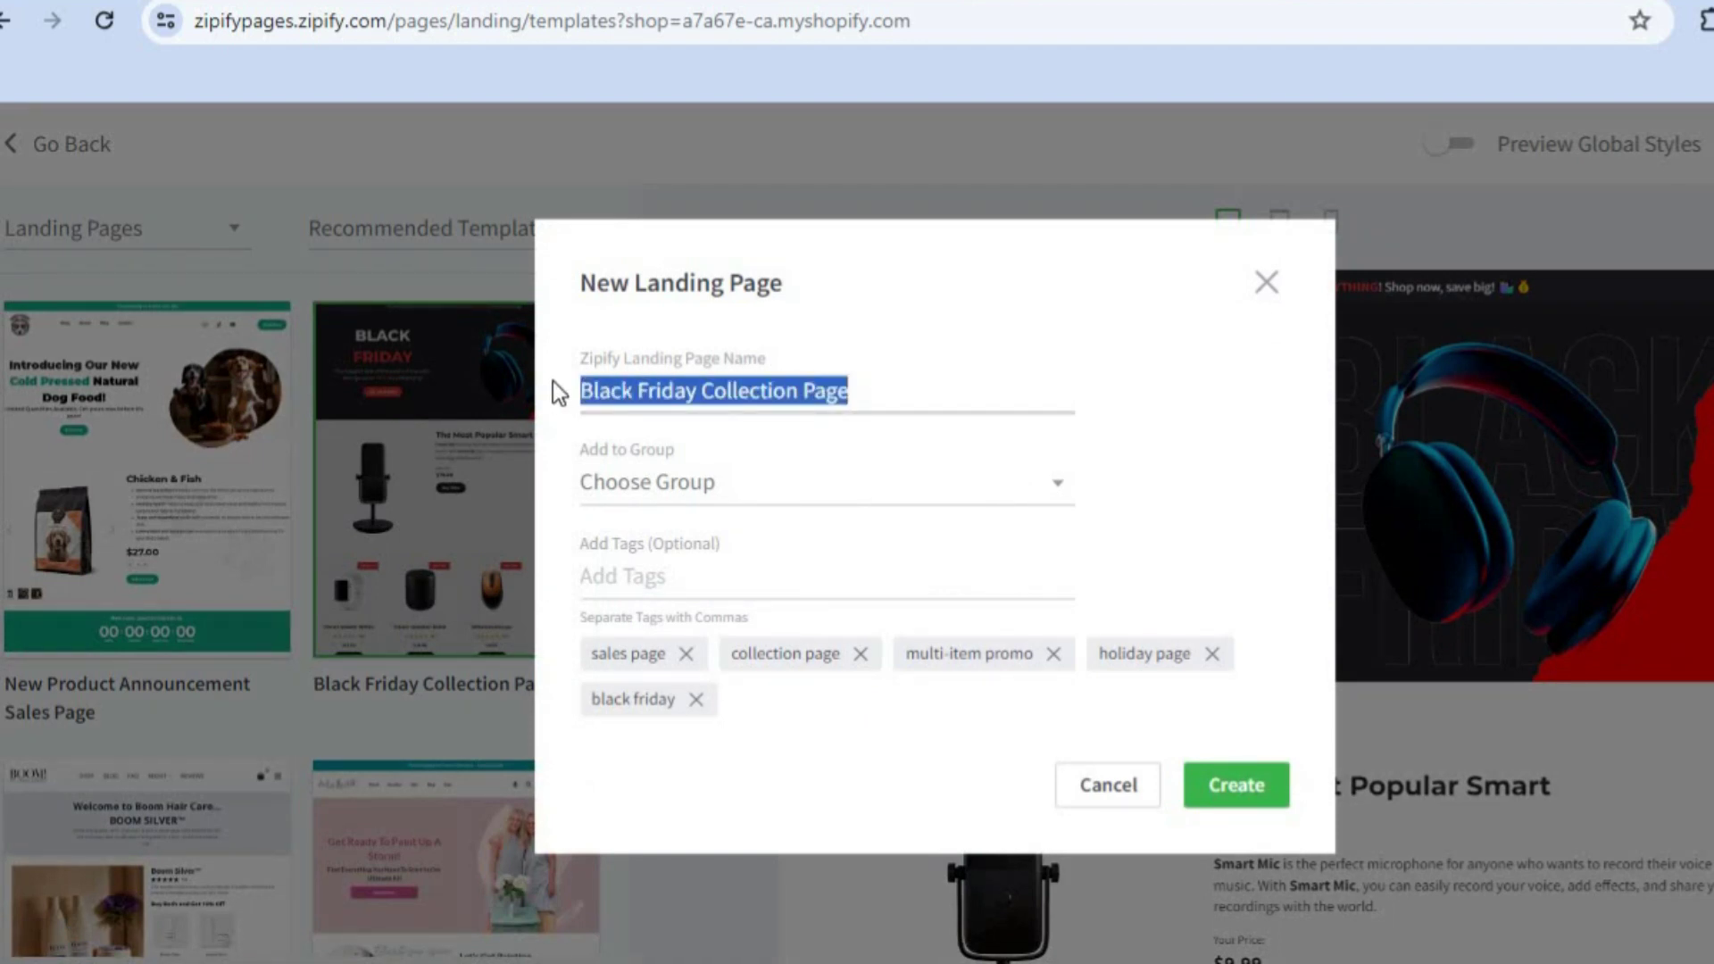
{"action": "type", "text": "TEST"}
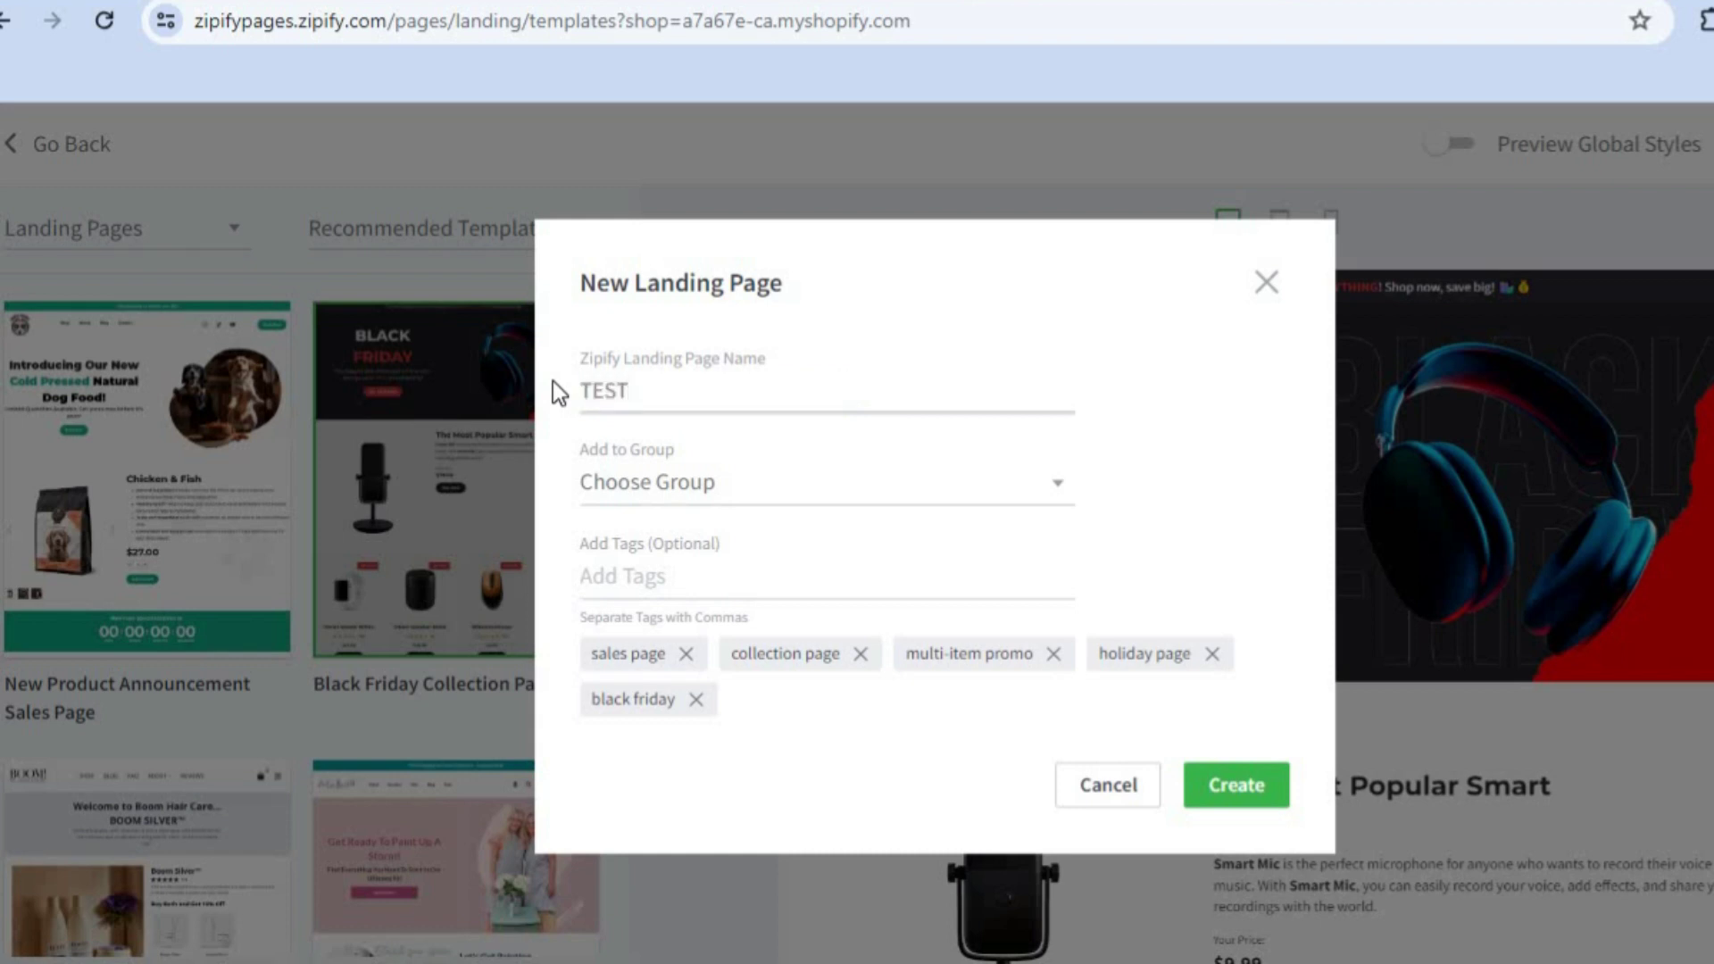
{"action": "left_click", "coordinate": [932, 503]}
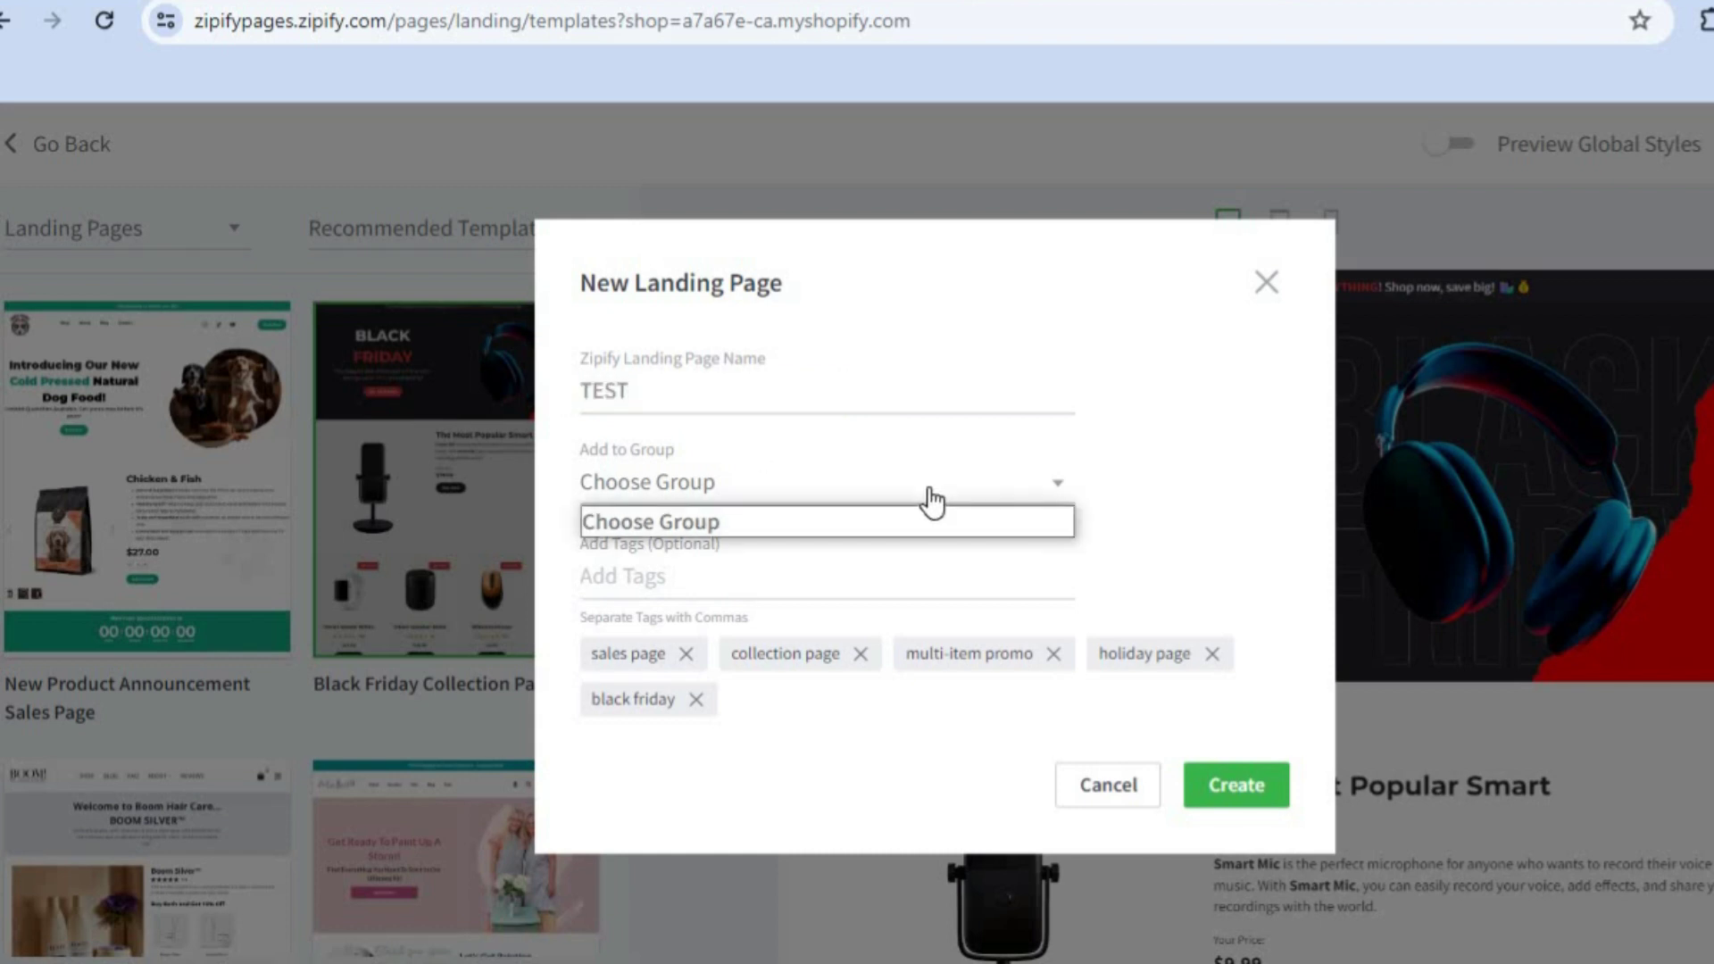
{"action": "left_click", "coordinate": [892, 518]}
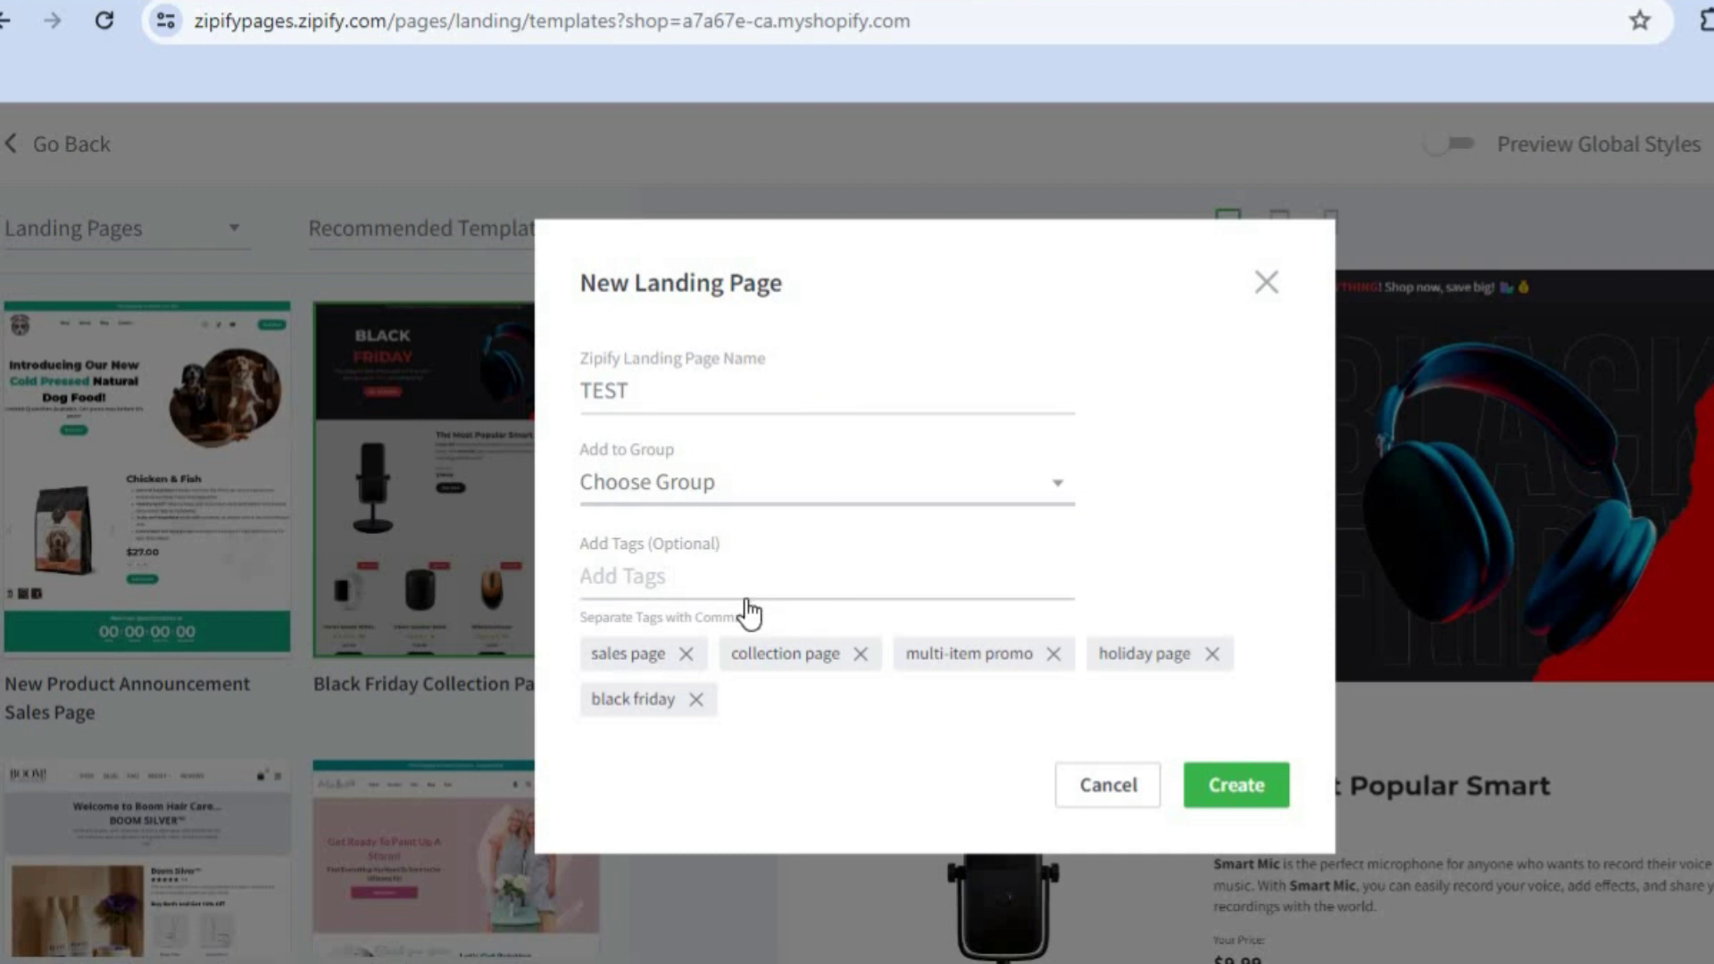
{"action": "left_click", "coordinate": [1216, 793]}
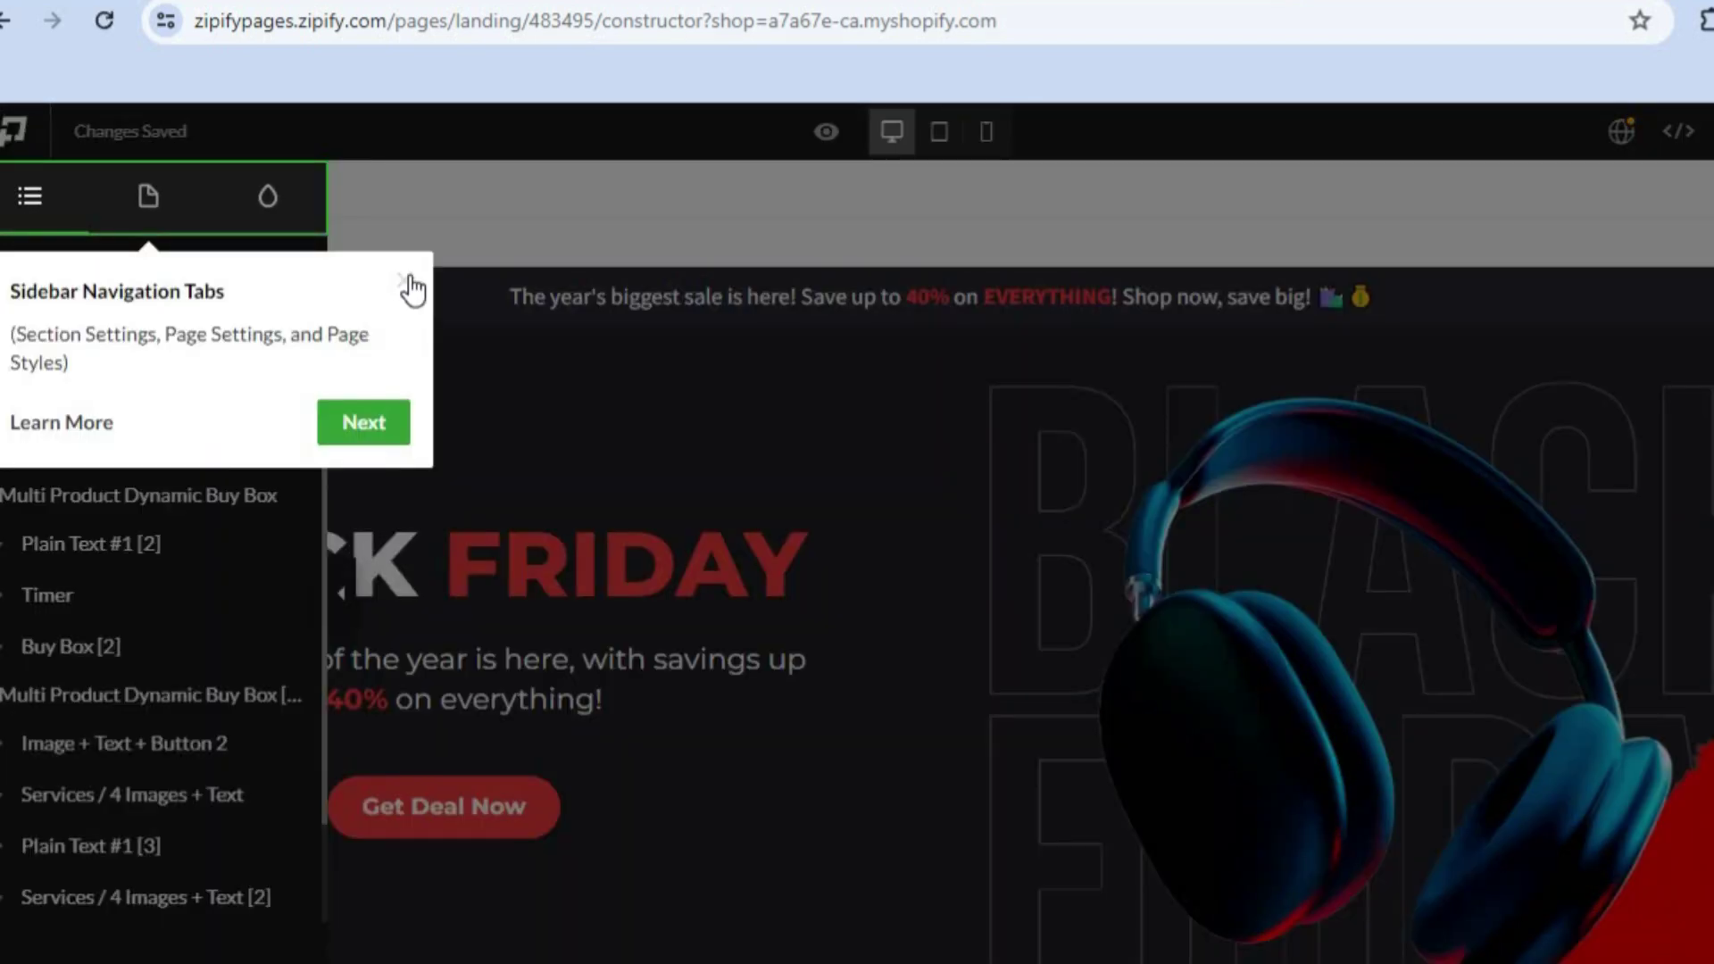
Dismiss the editor's onboarding tips and end the onboarding guide
{"action": "left_click", "coordinate": [411, 277]}
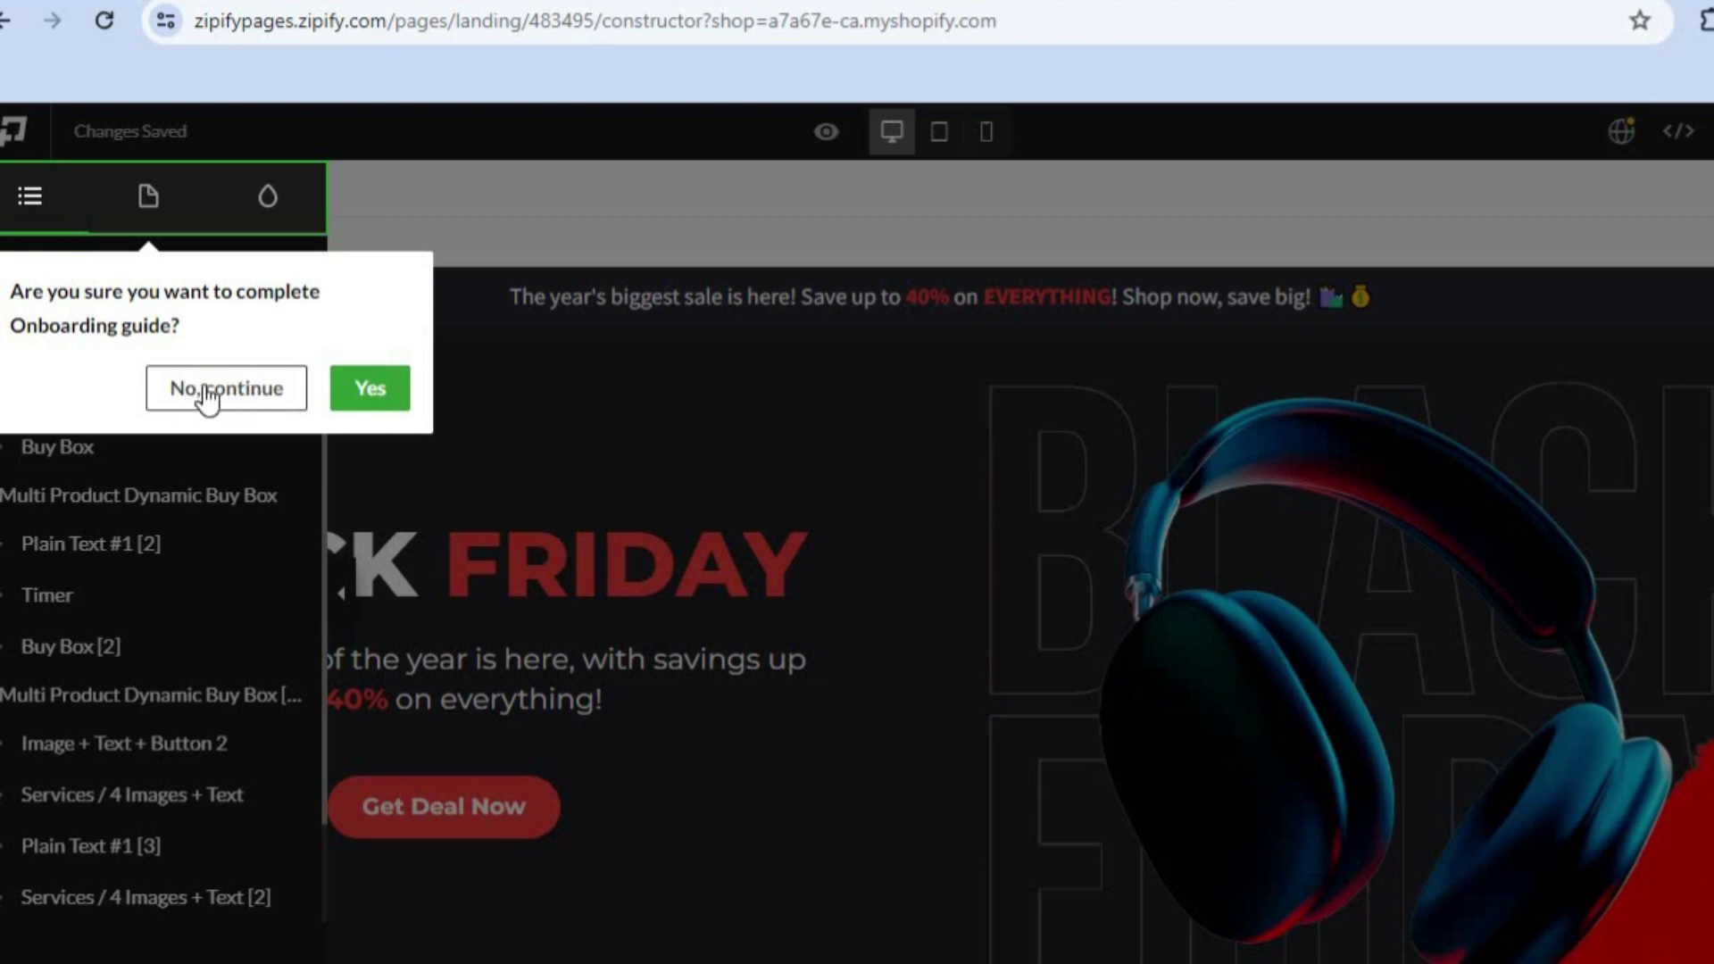
{"action": "left_click", "coordinate": [268, 397]}
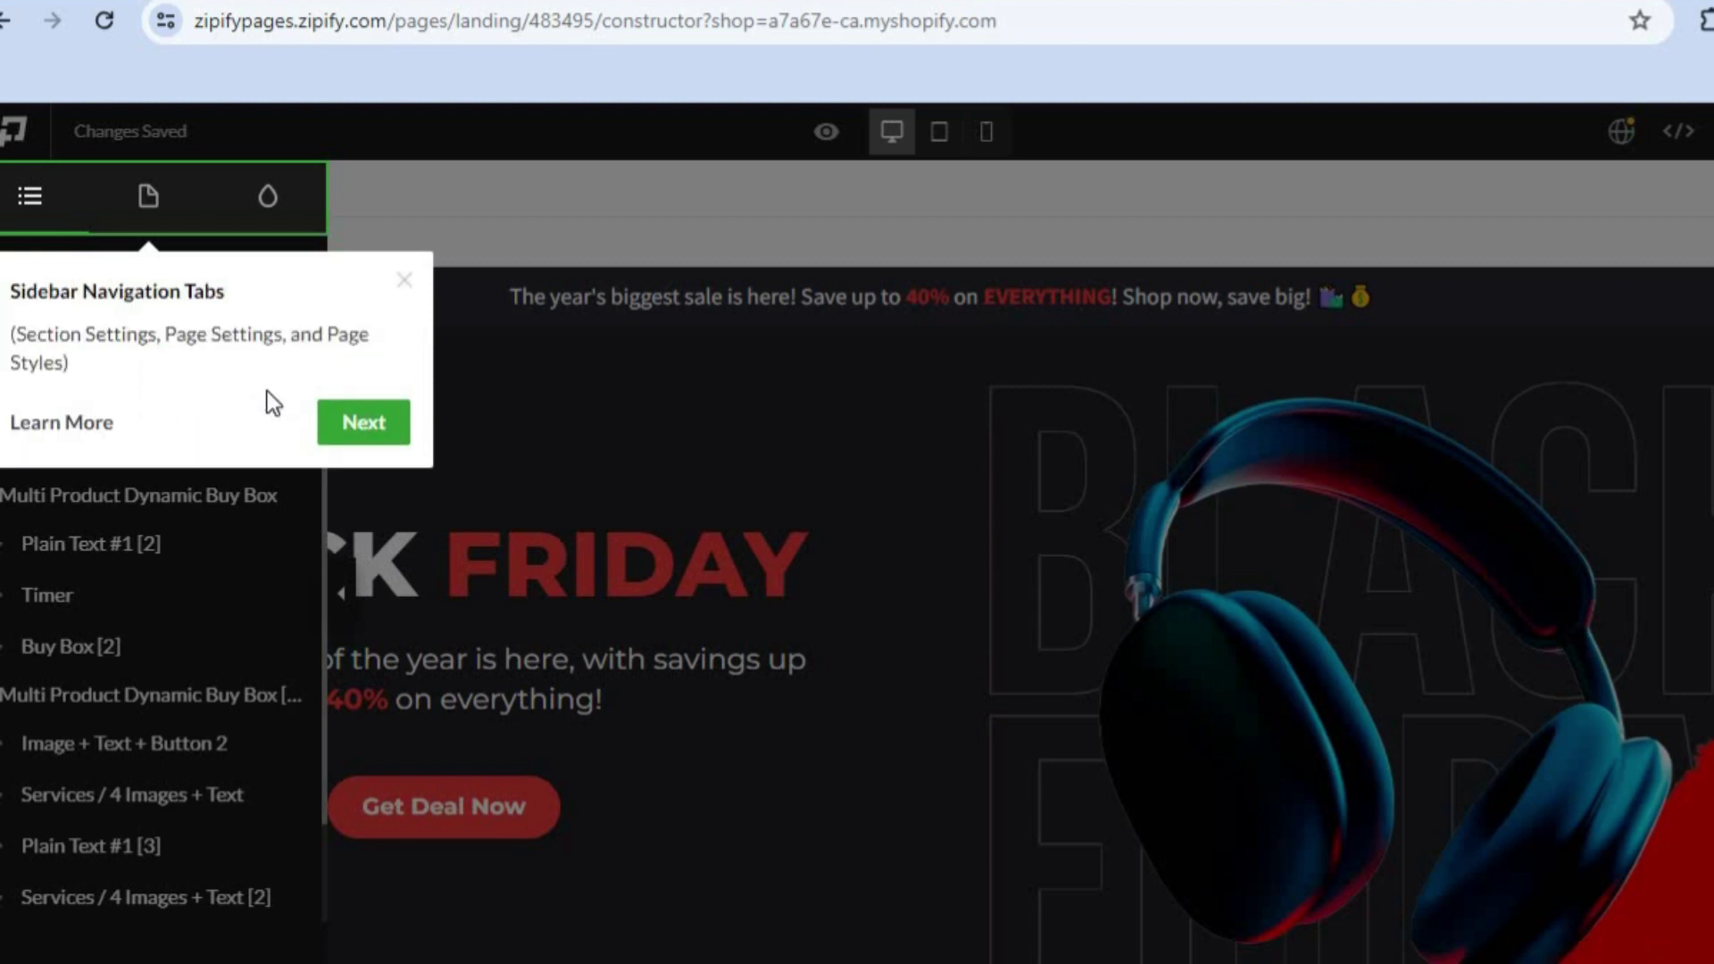
{"action": "left_click", "coordinate": [409, 288]}
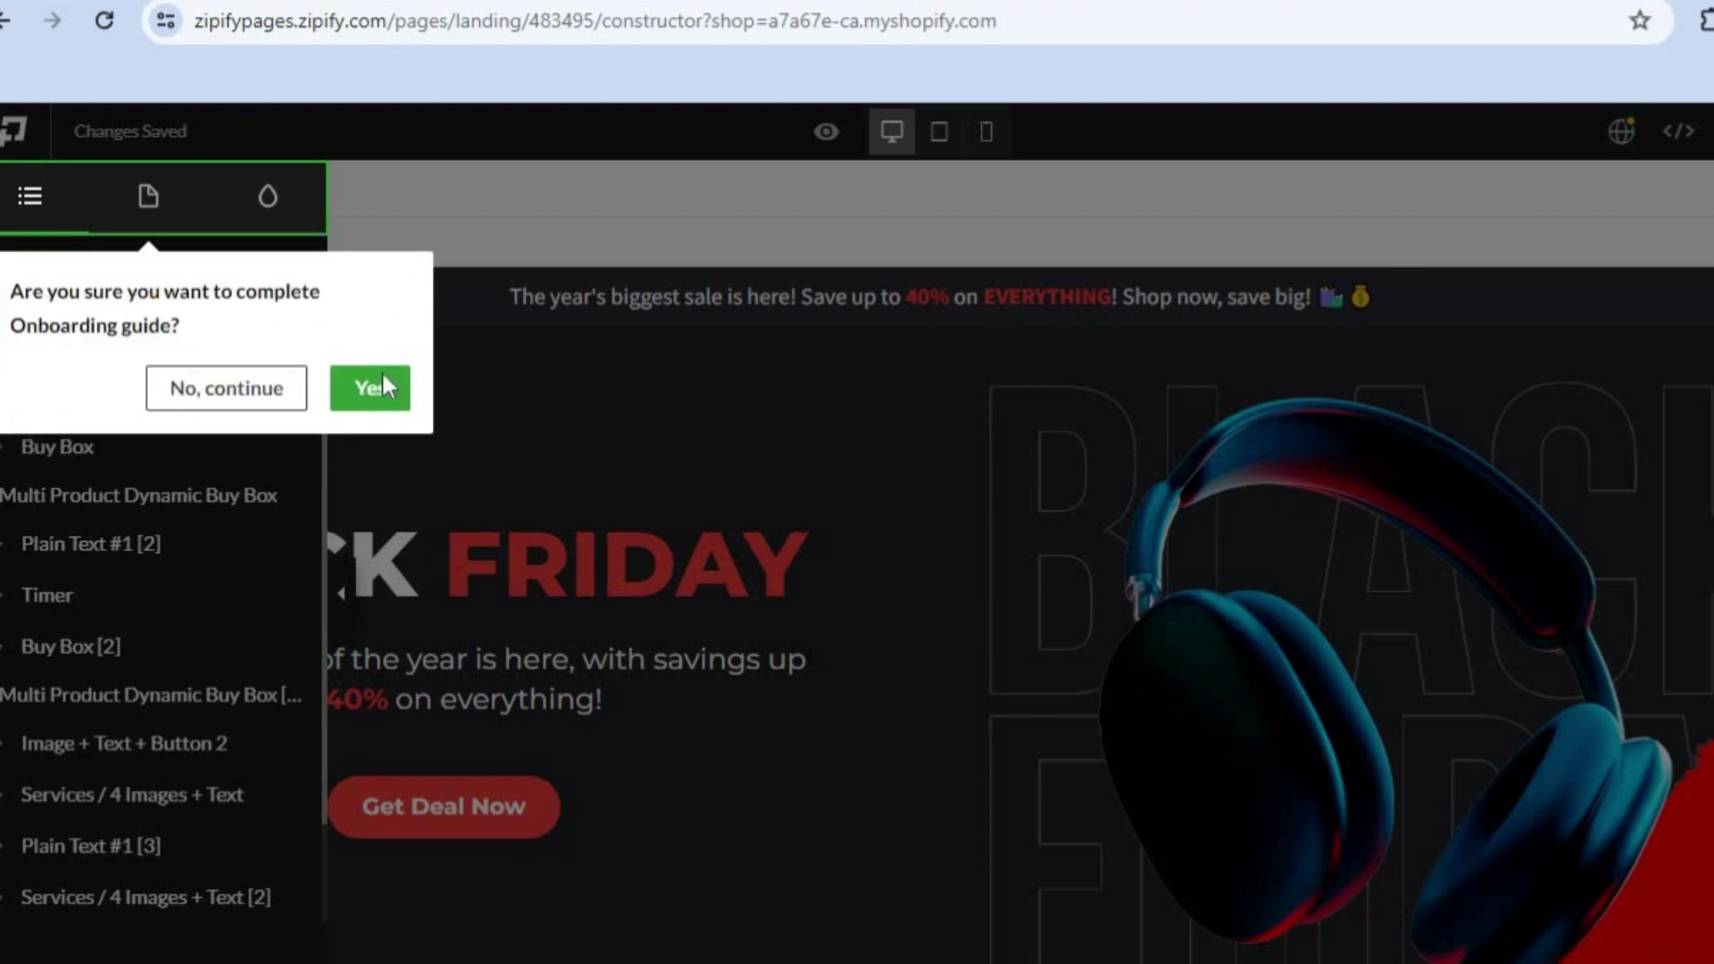
{"action": "left_click", "coordinate": [368, 398]}
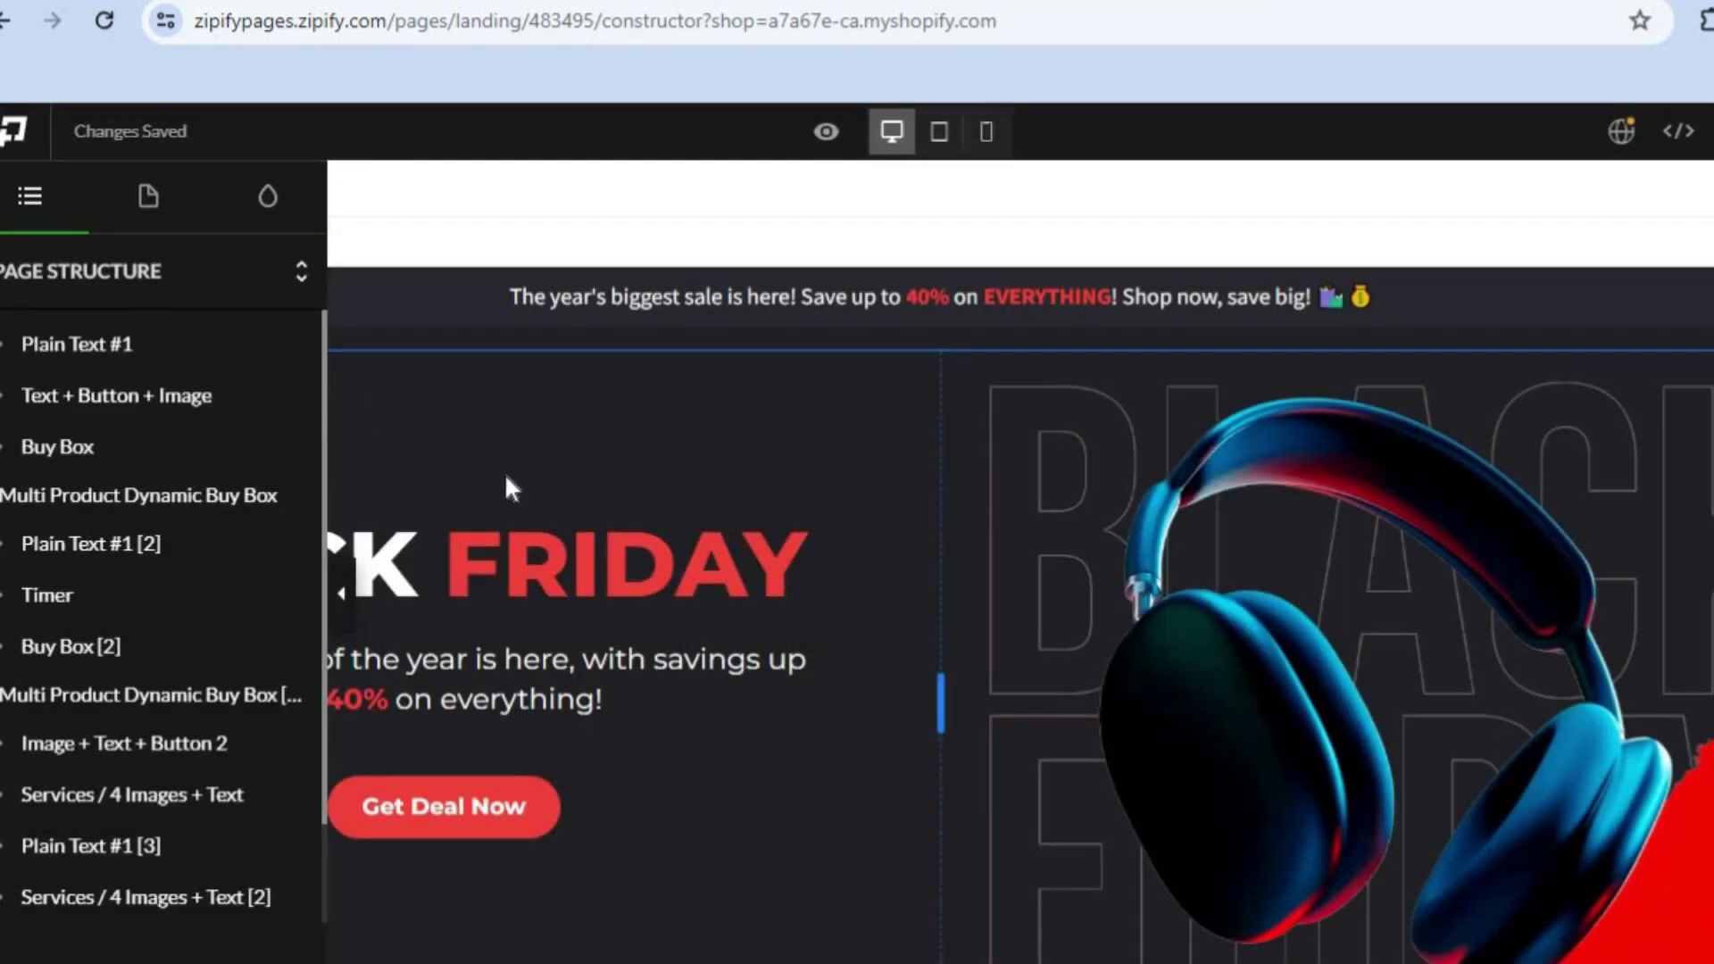
Inspect the hero row and its text, then select the headphones hero image
{"action": "left_click", "coordinate": [531, 458]}
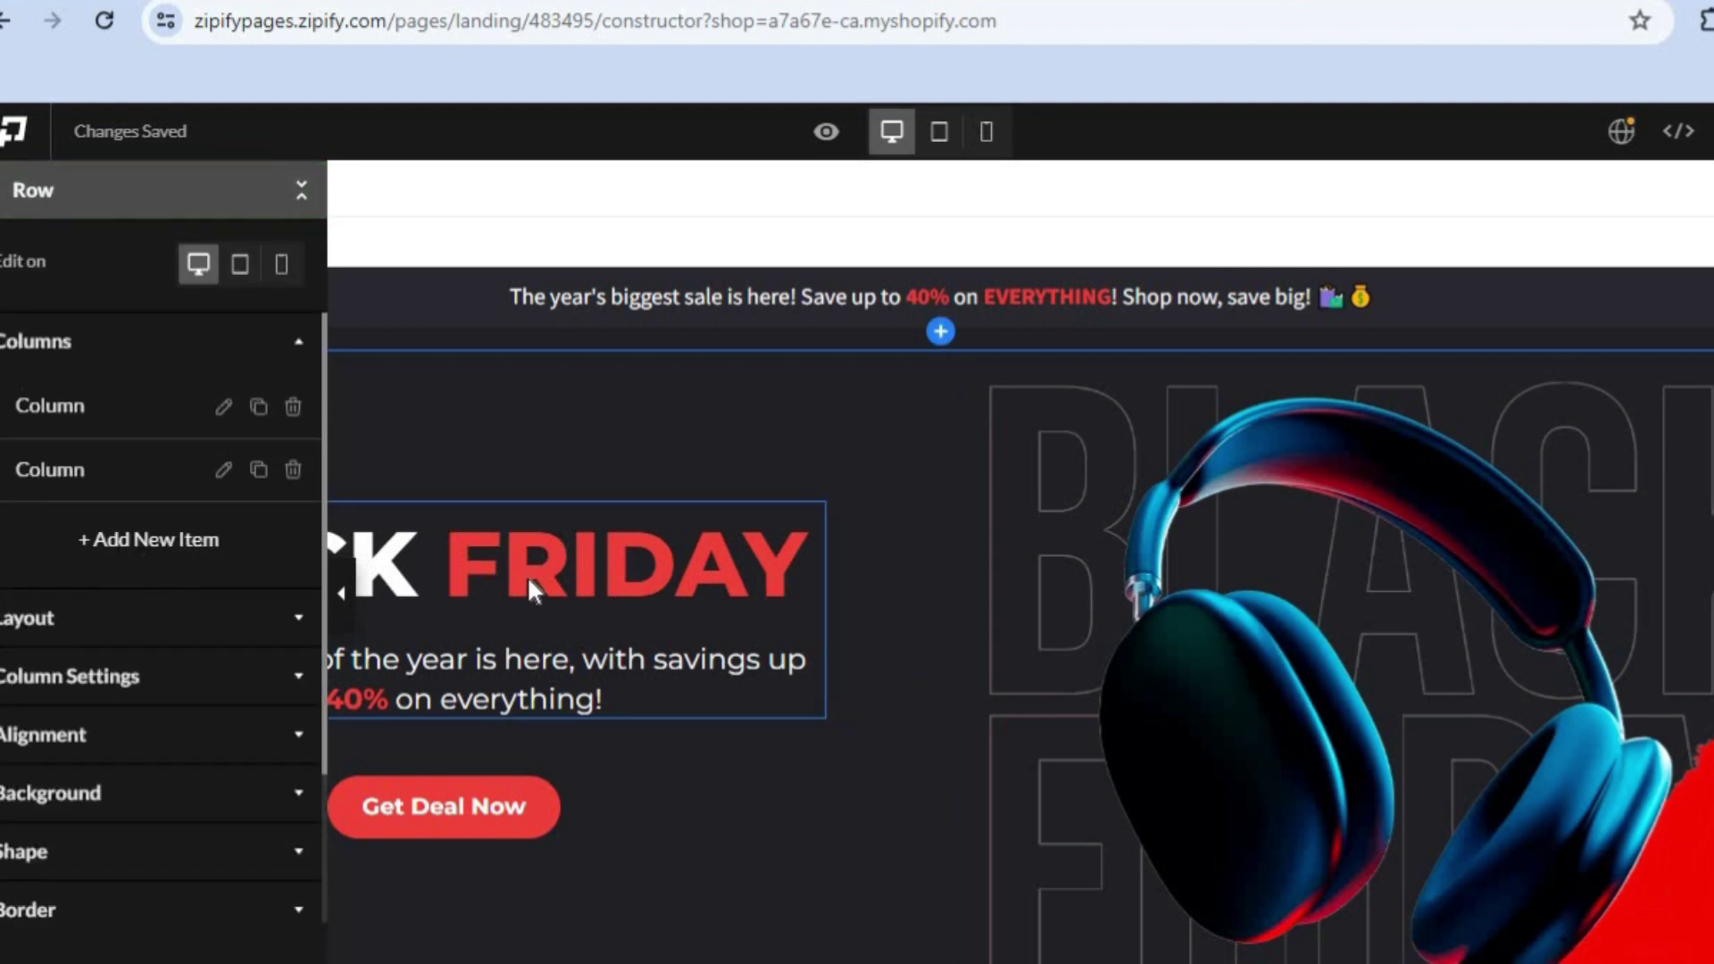
{"action": "left_click", "coordinate": [612, 571]}
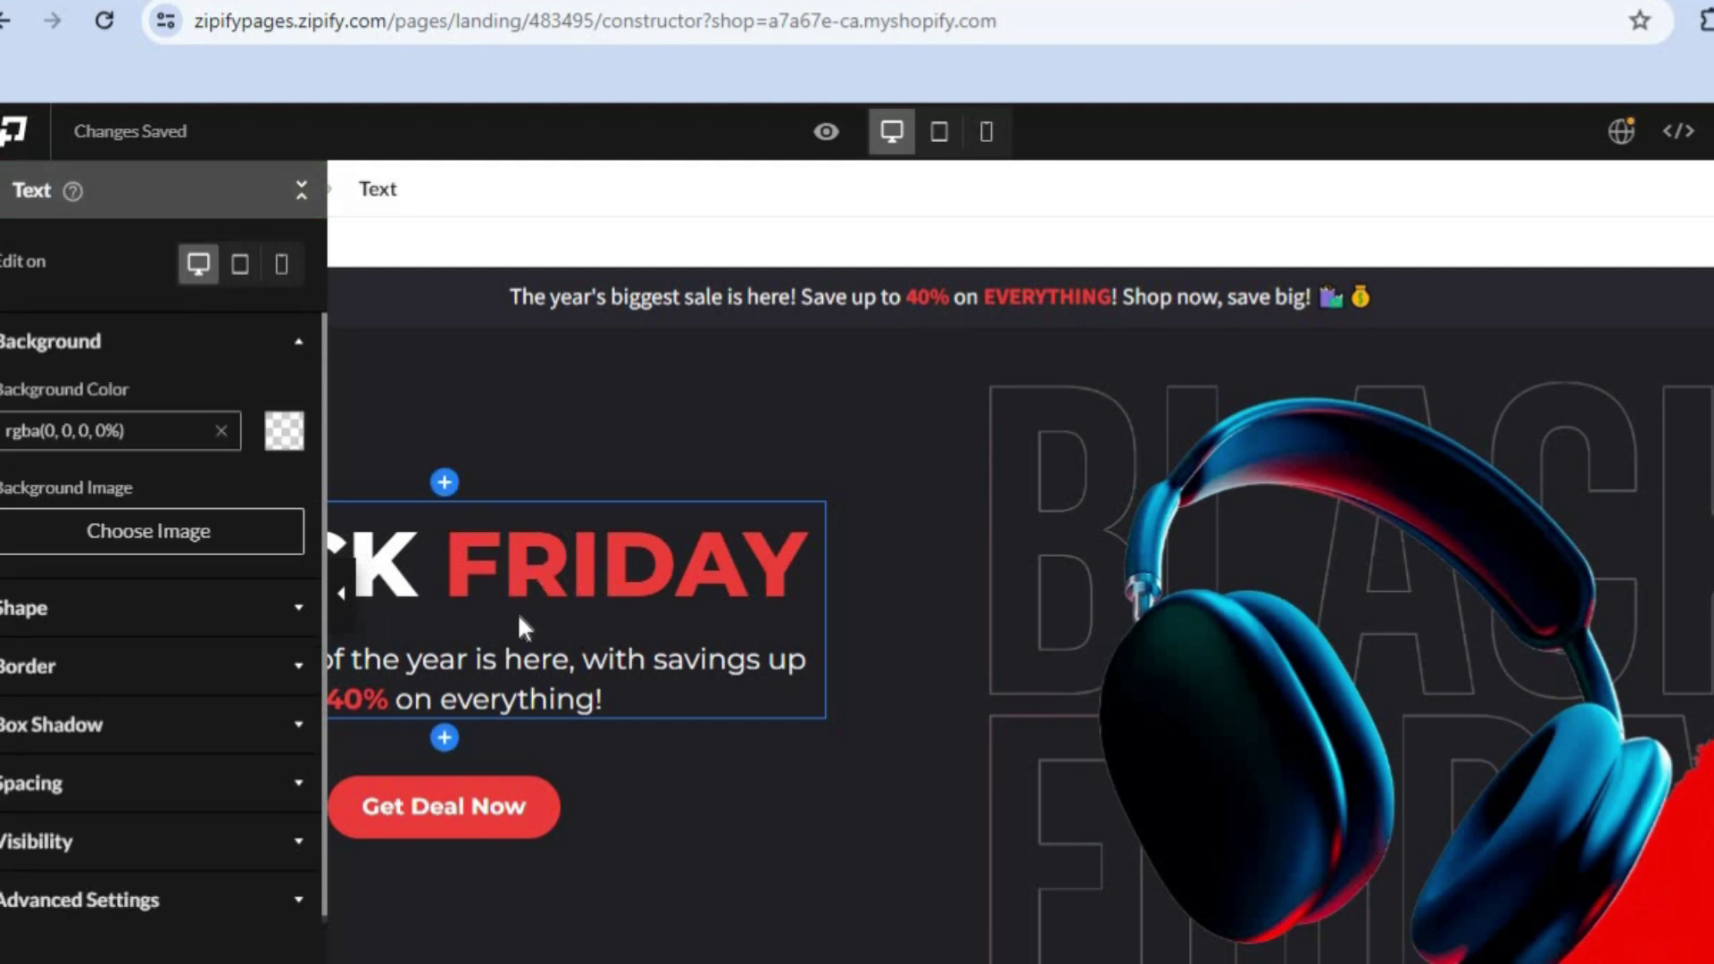
{"action": "left_click", "coordinate": [532, 680]}
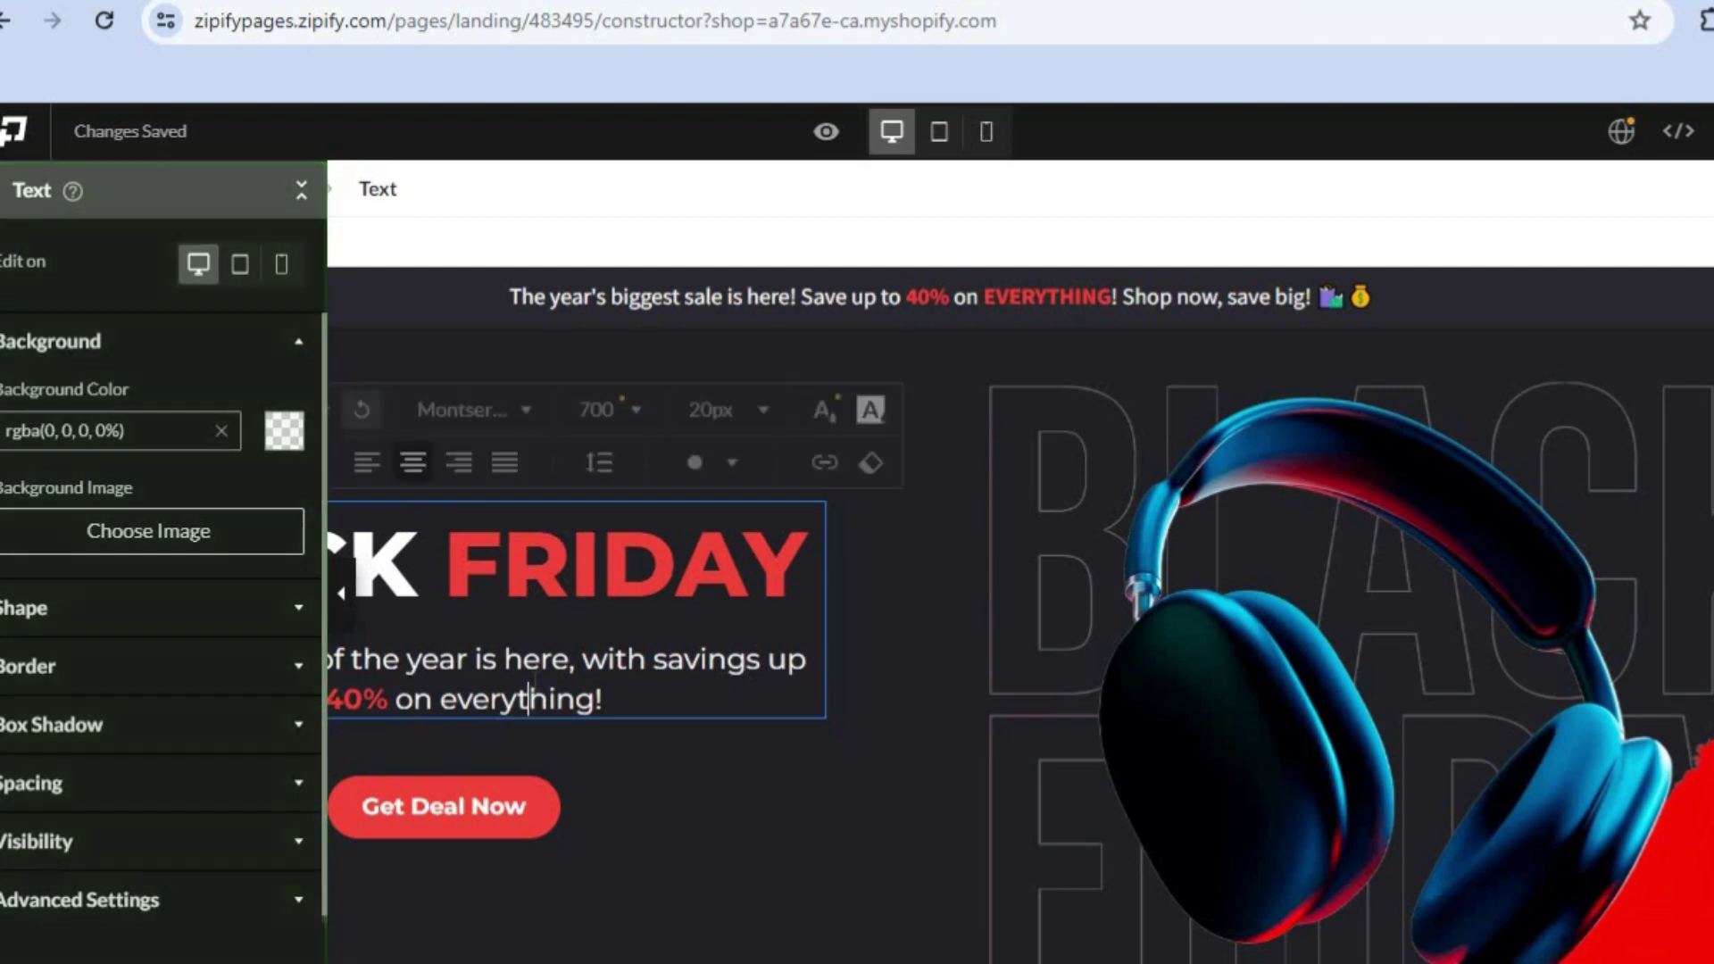
{"action": "left_click_drag", "start_coordinate": [636, 705], "coordinate": [541, 661]}
{"action": "left_click", "coordinate": [541, 661]}
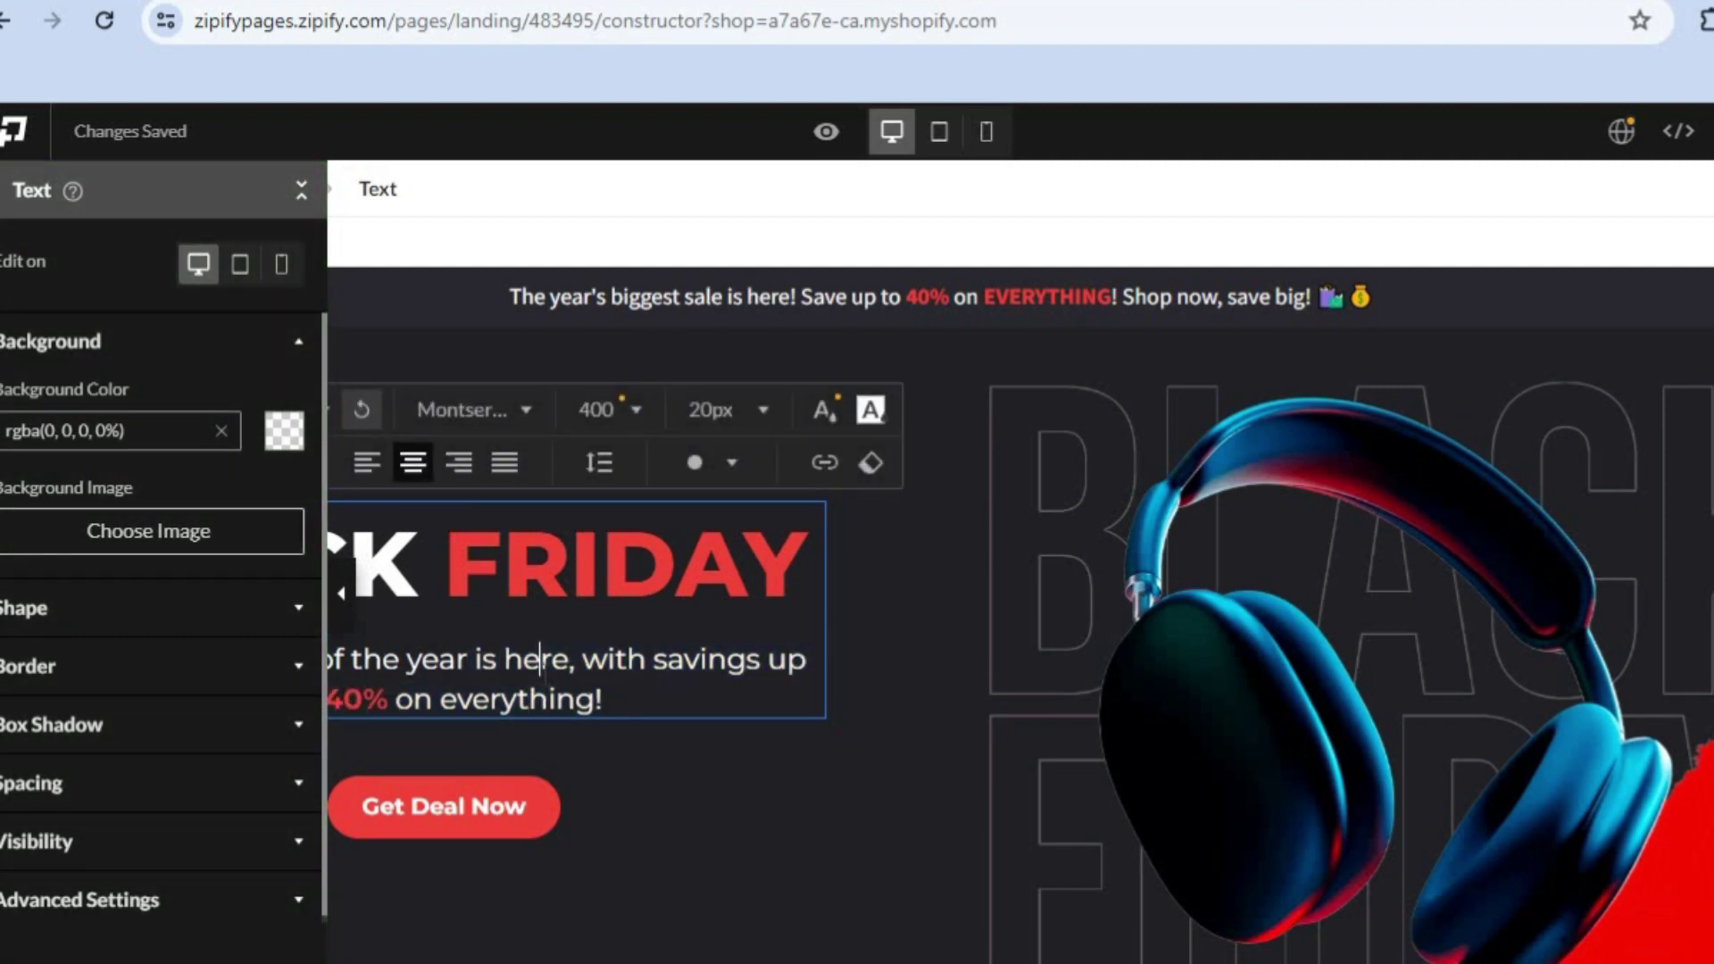
{"action": "left_click", "coordinate": [1092, 616]}
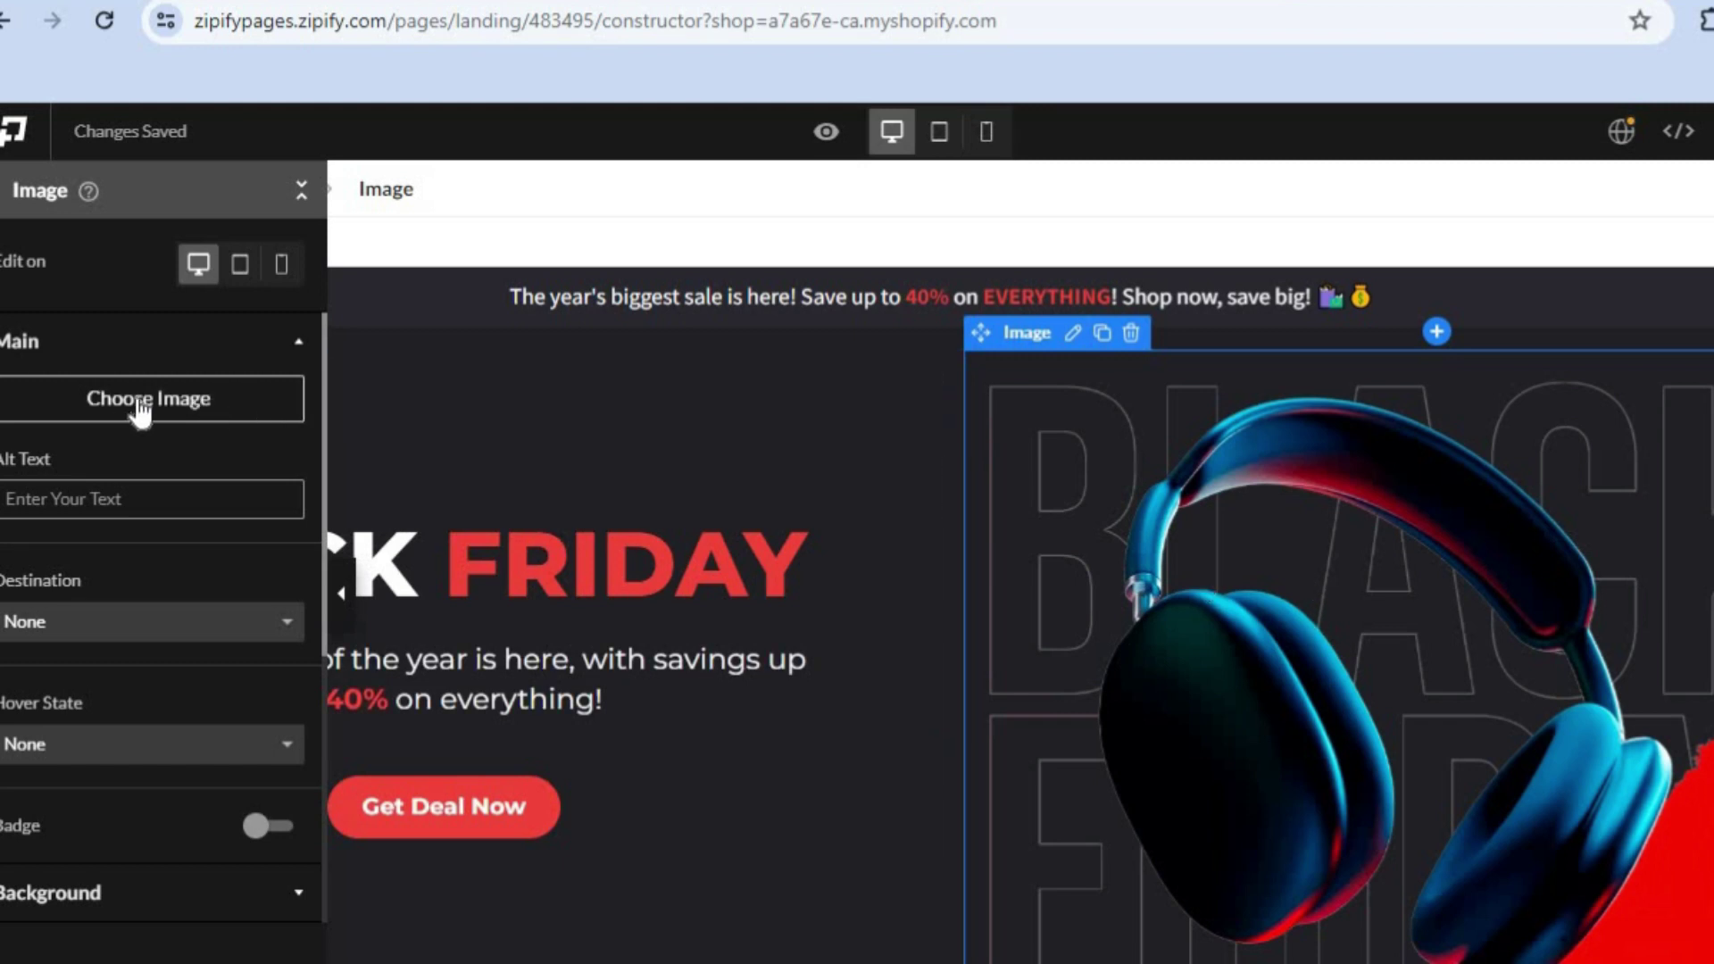
Pick the desert landscape photo from Unsplash Images as the new hero picture
{"action": "left_click", "coordinate": [174, 409]}
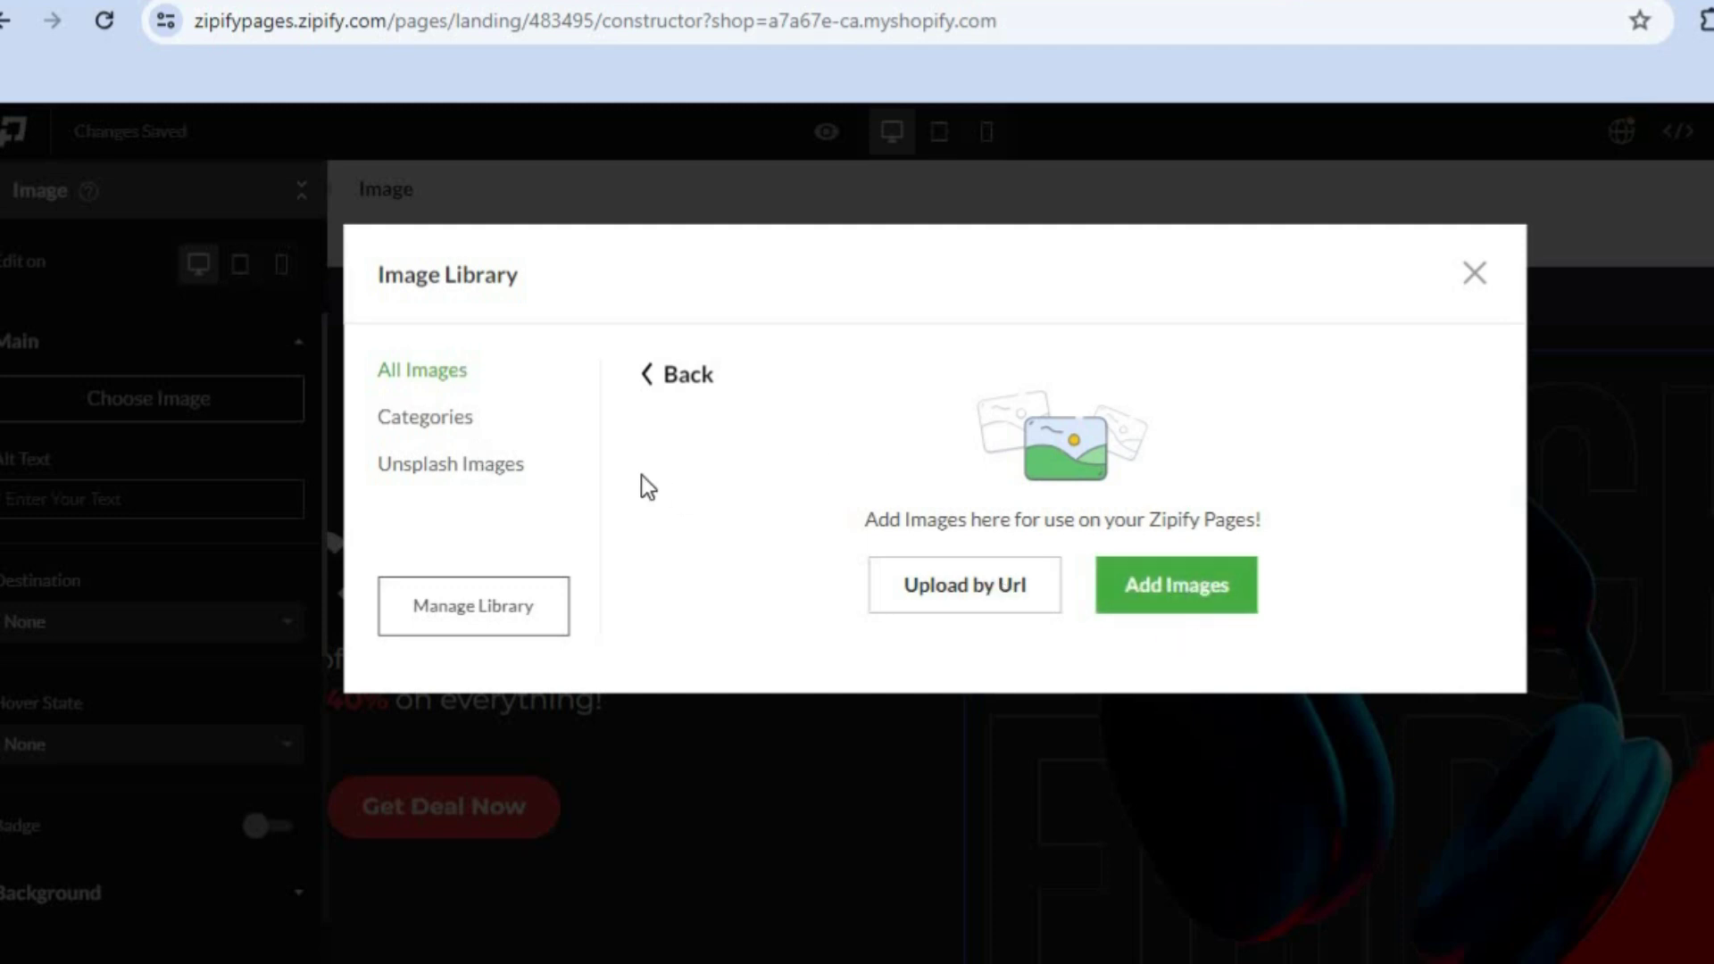
{"action": "left_click", "coordinate": [494, 487]}
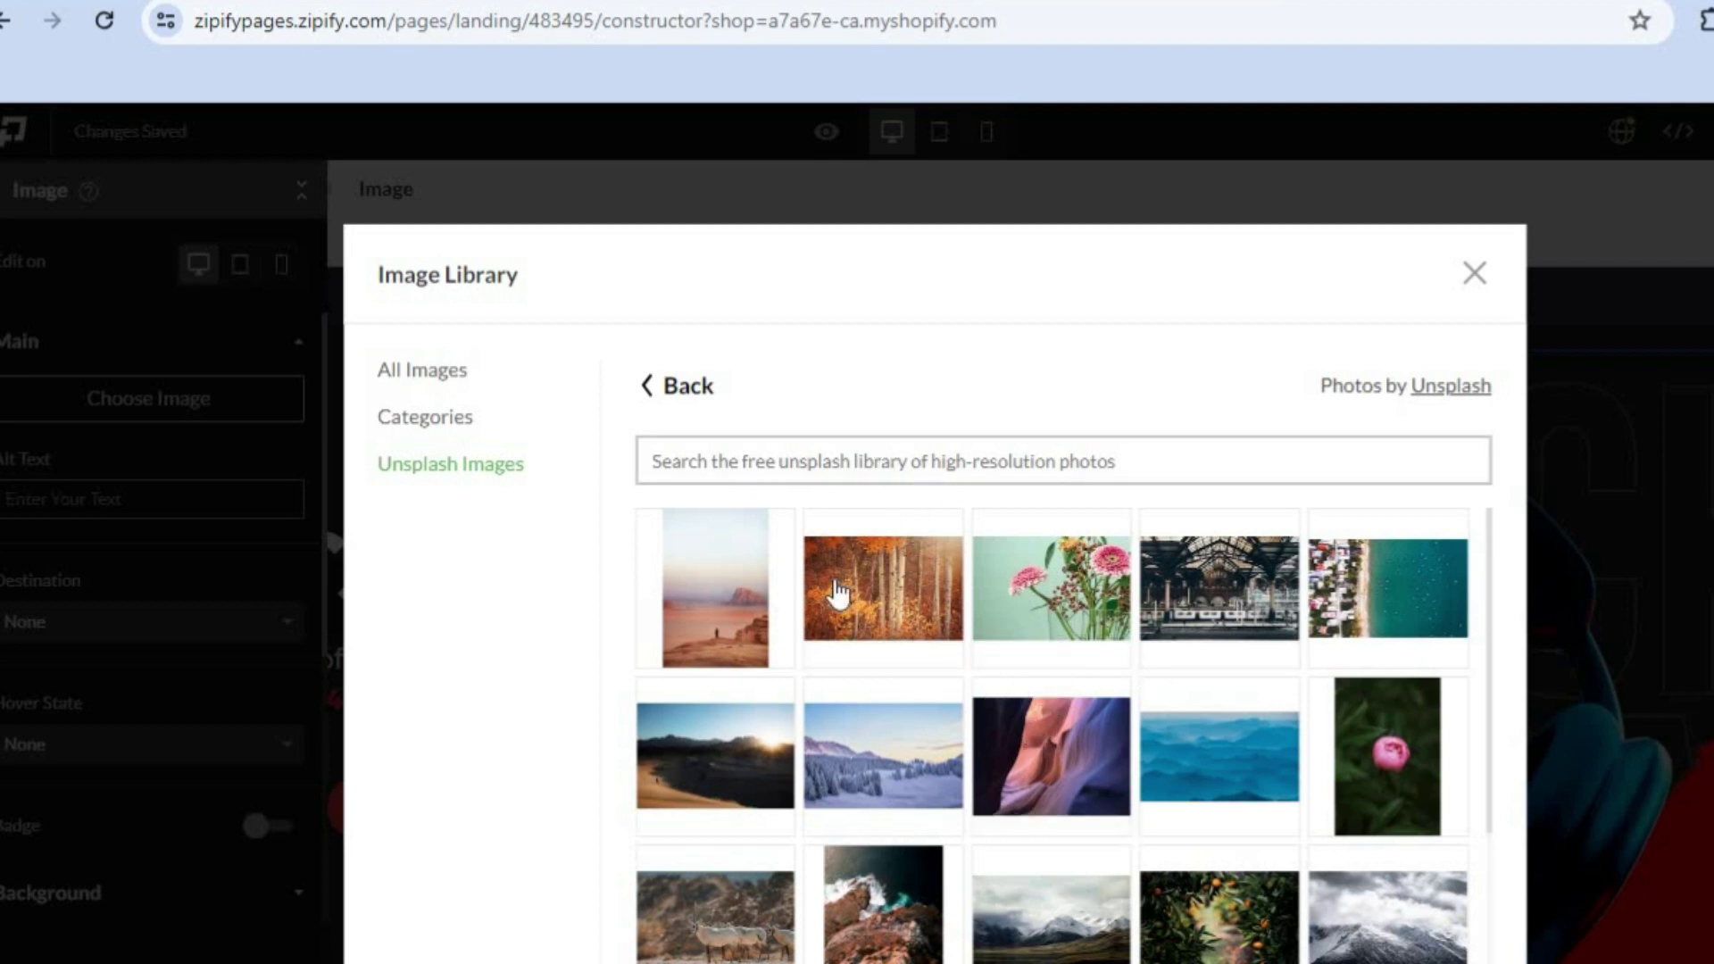
{"action": "left_click", "coordinate": [710, 605]}
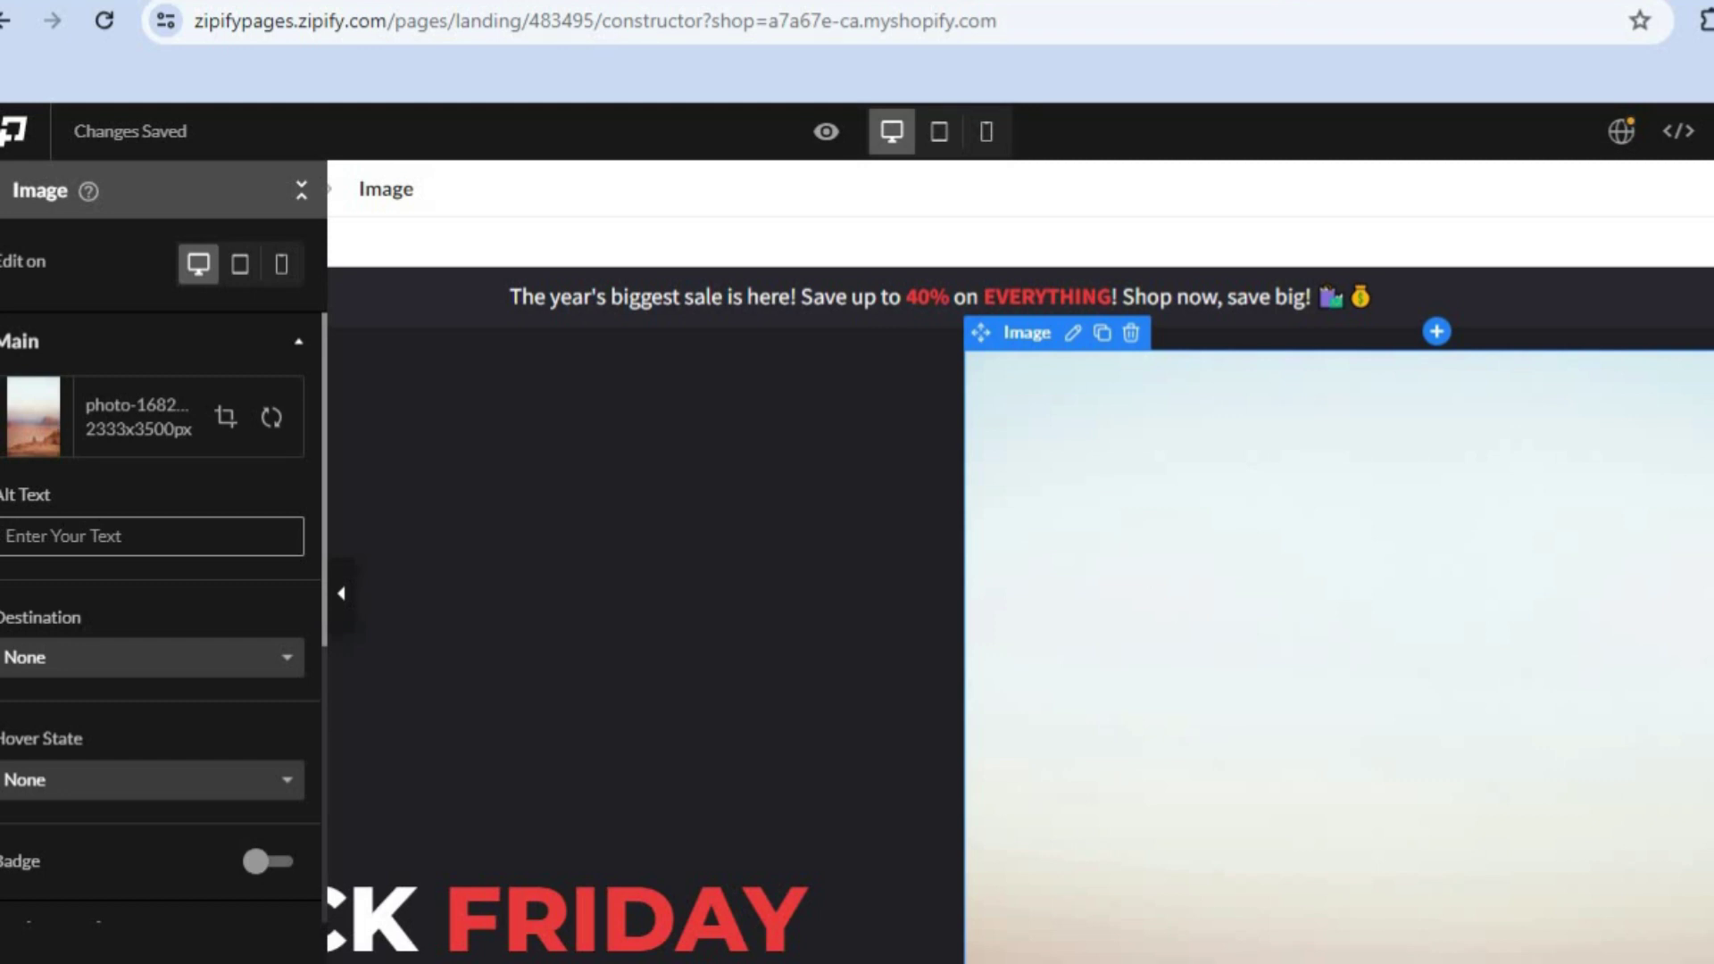
{"action": "scroll", "coordinate": [1020, 590], "scroll_direction": "down", "scroll_amount": 15}
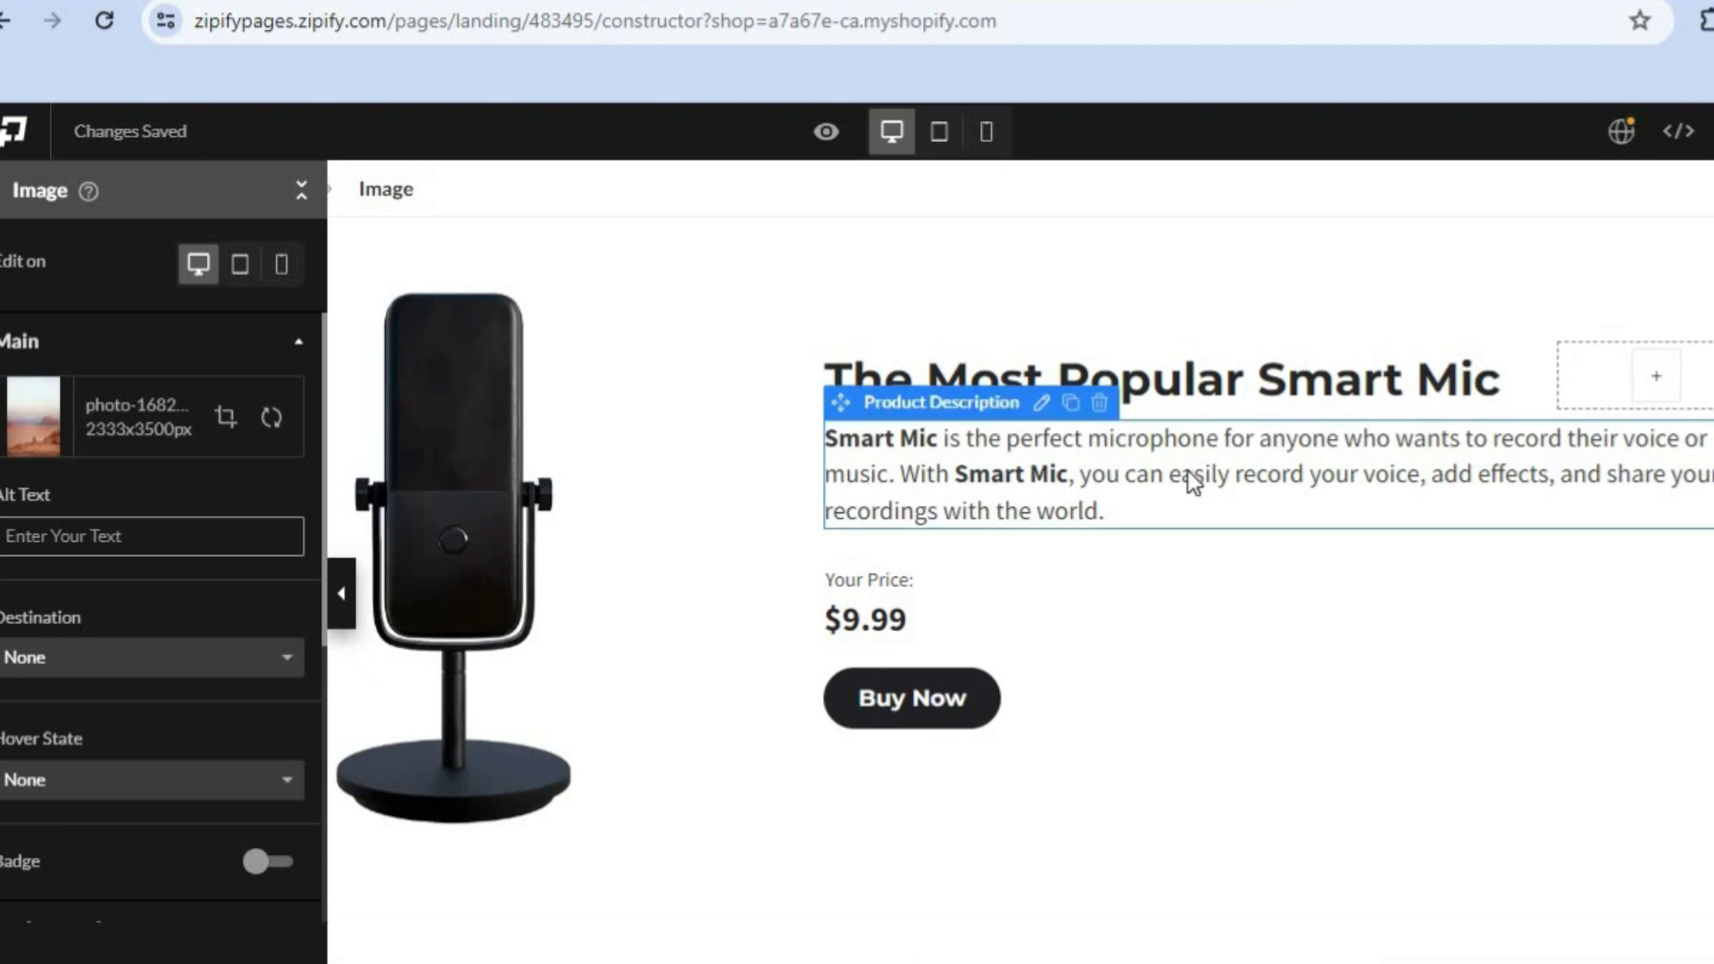
{"action": "left_click", "coordinate": [1165, 482]}
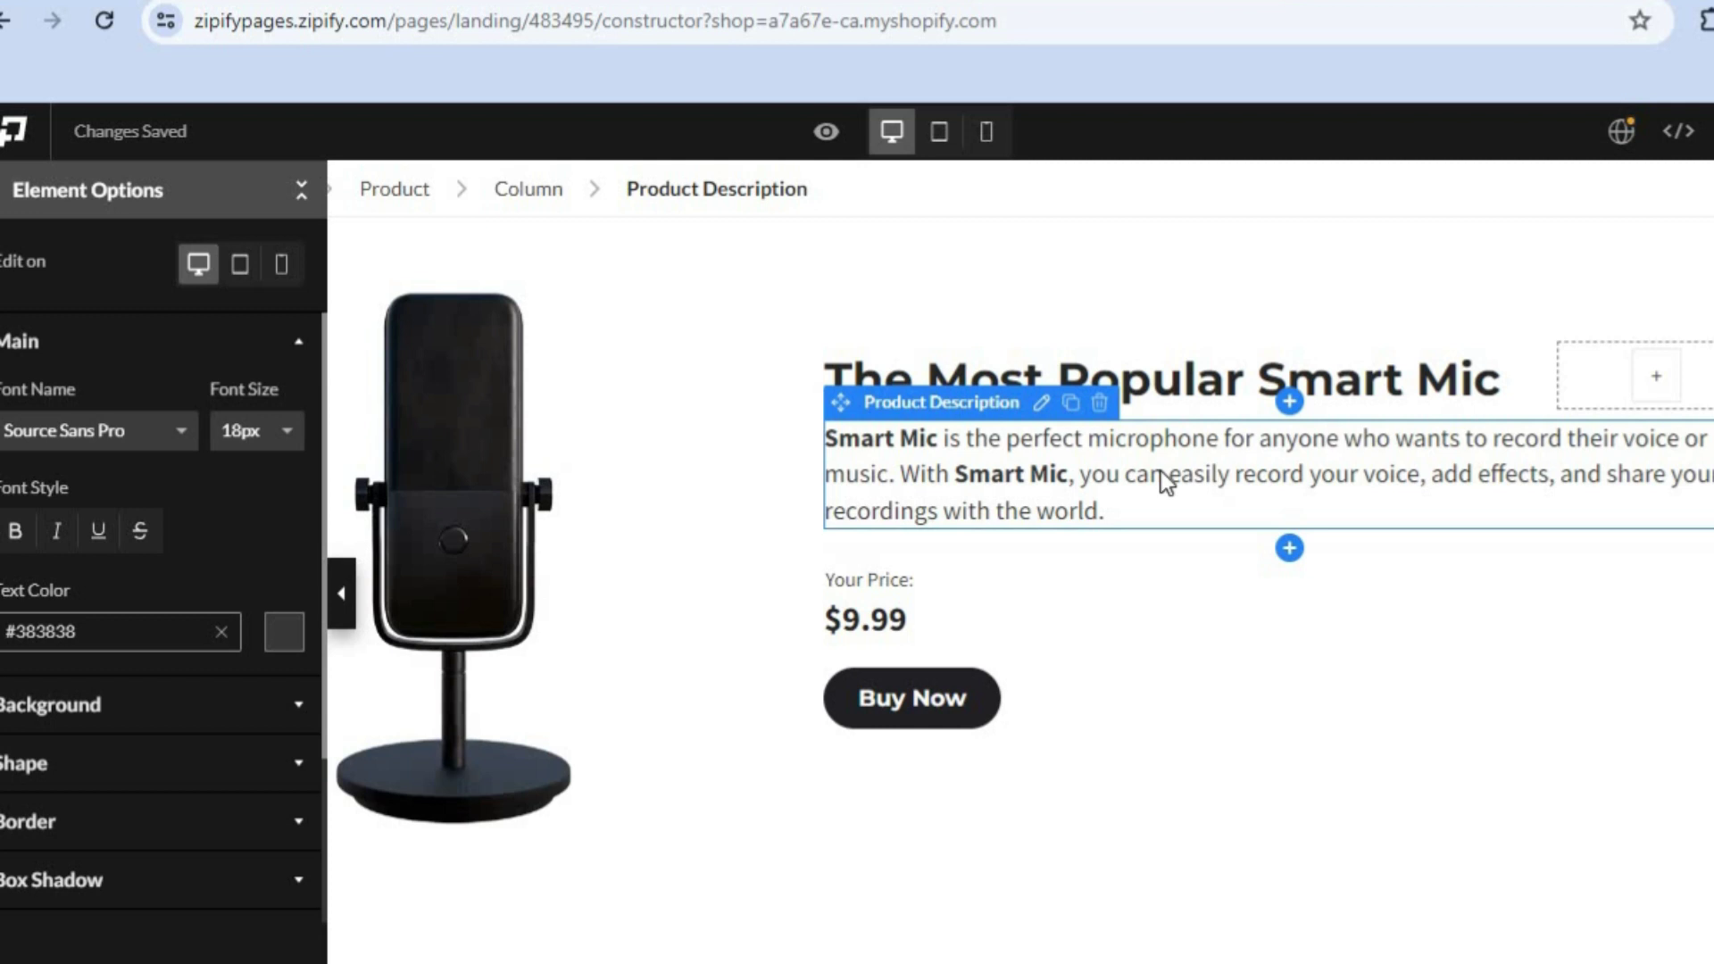
{"action": "left_click", "coordinate": [1289, 550]}
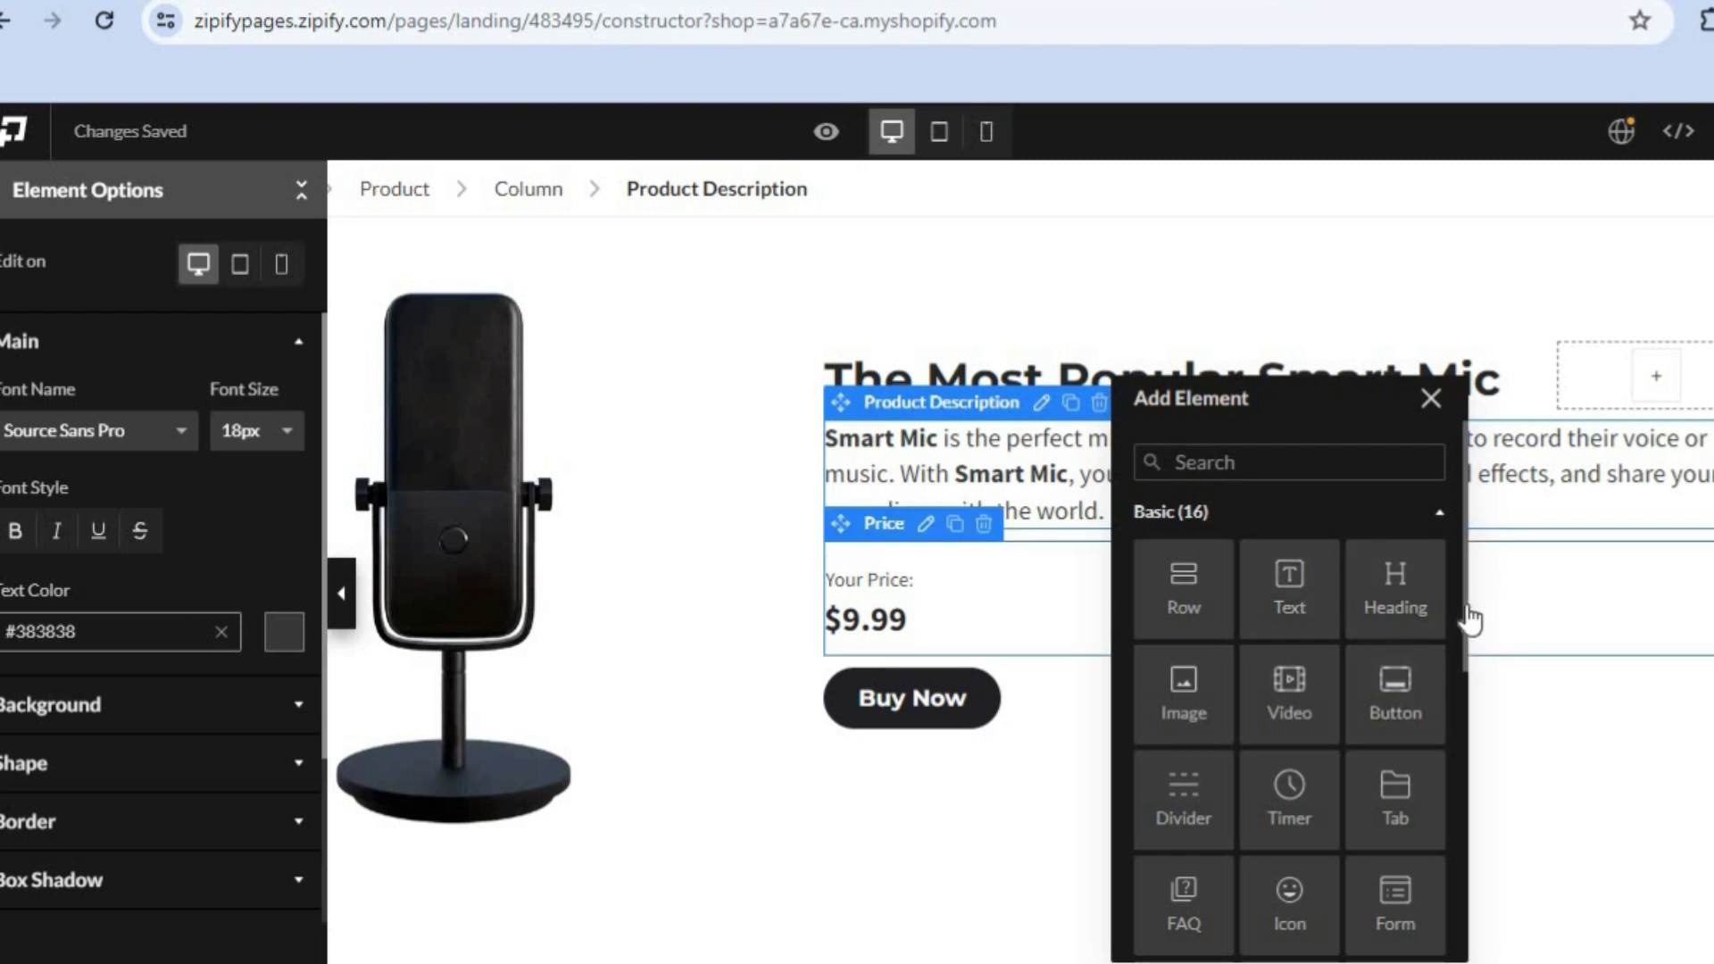
{"action": "scroll", "coordinate": [1468, 625], "scroll_direction": "down", "scroll_amount": 3}
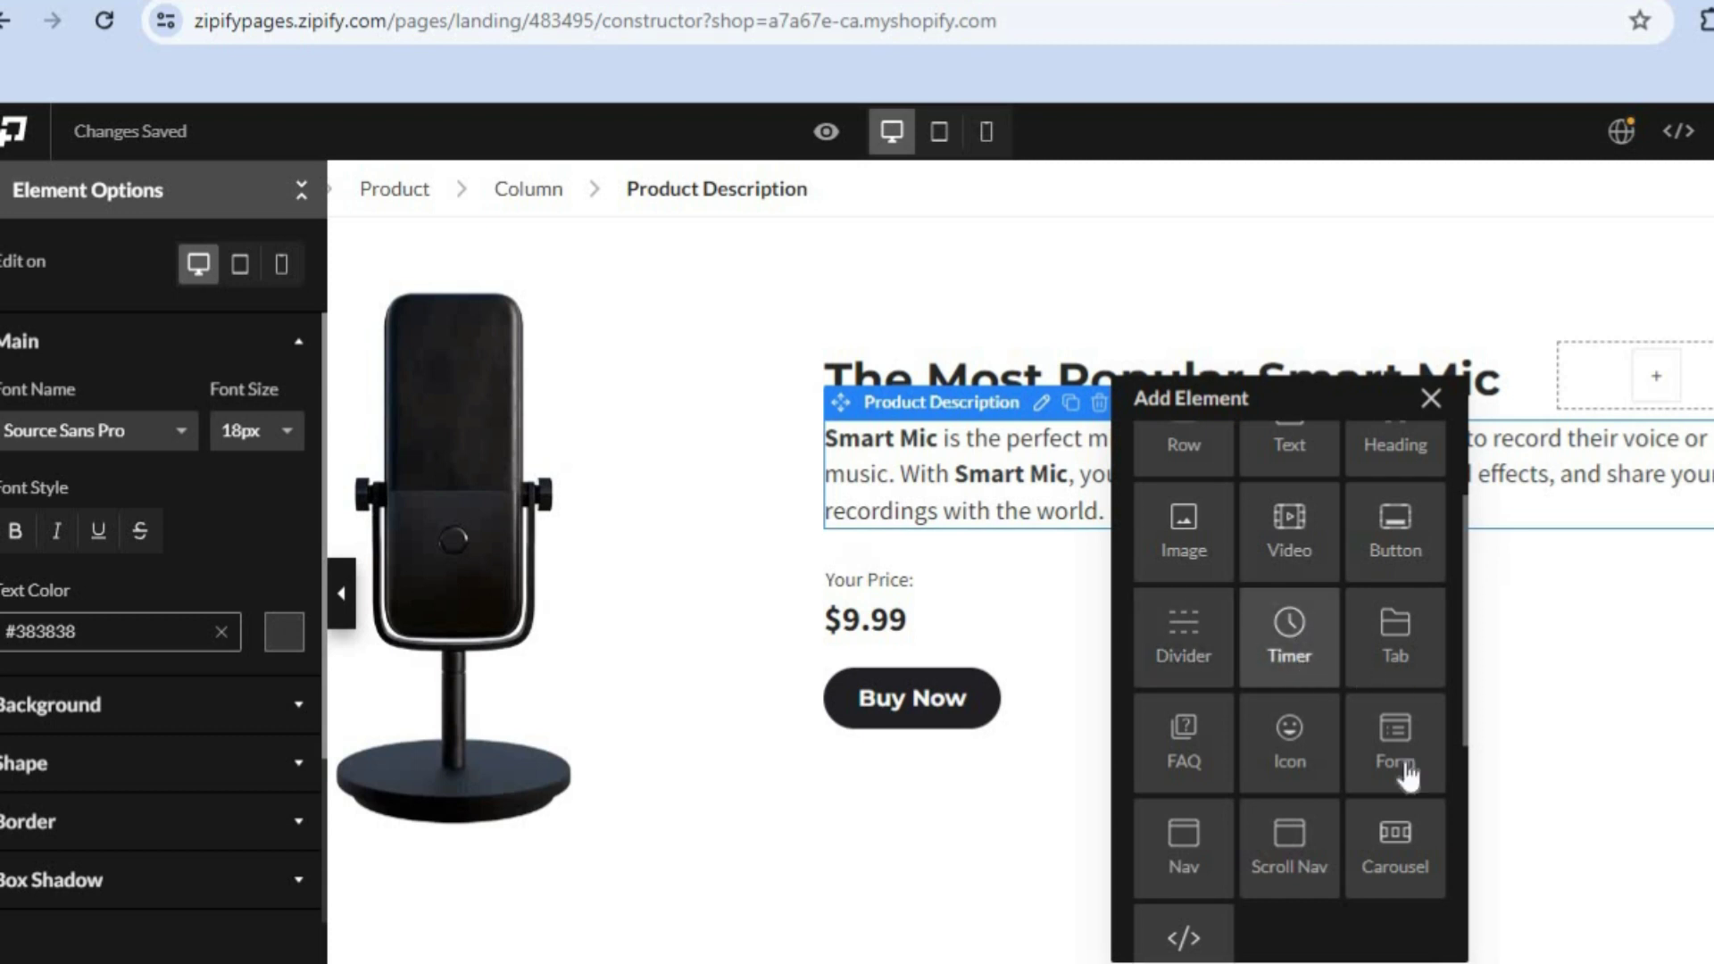
{"action": "left_click", "coordinate": [1430, 401]}
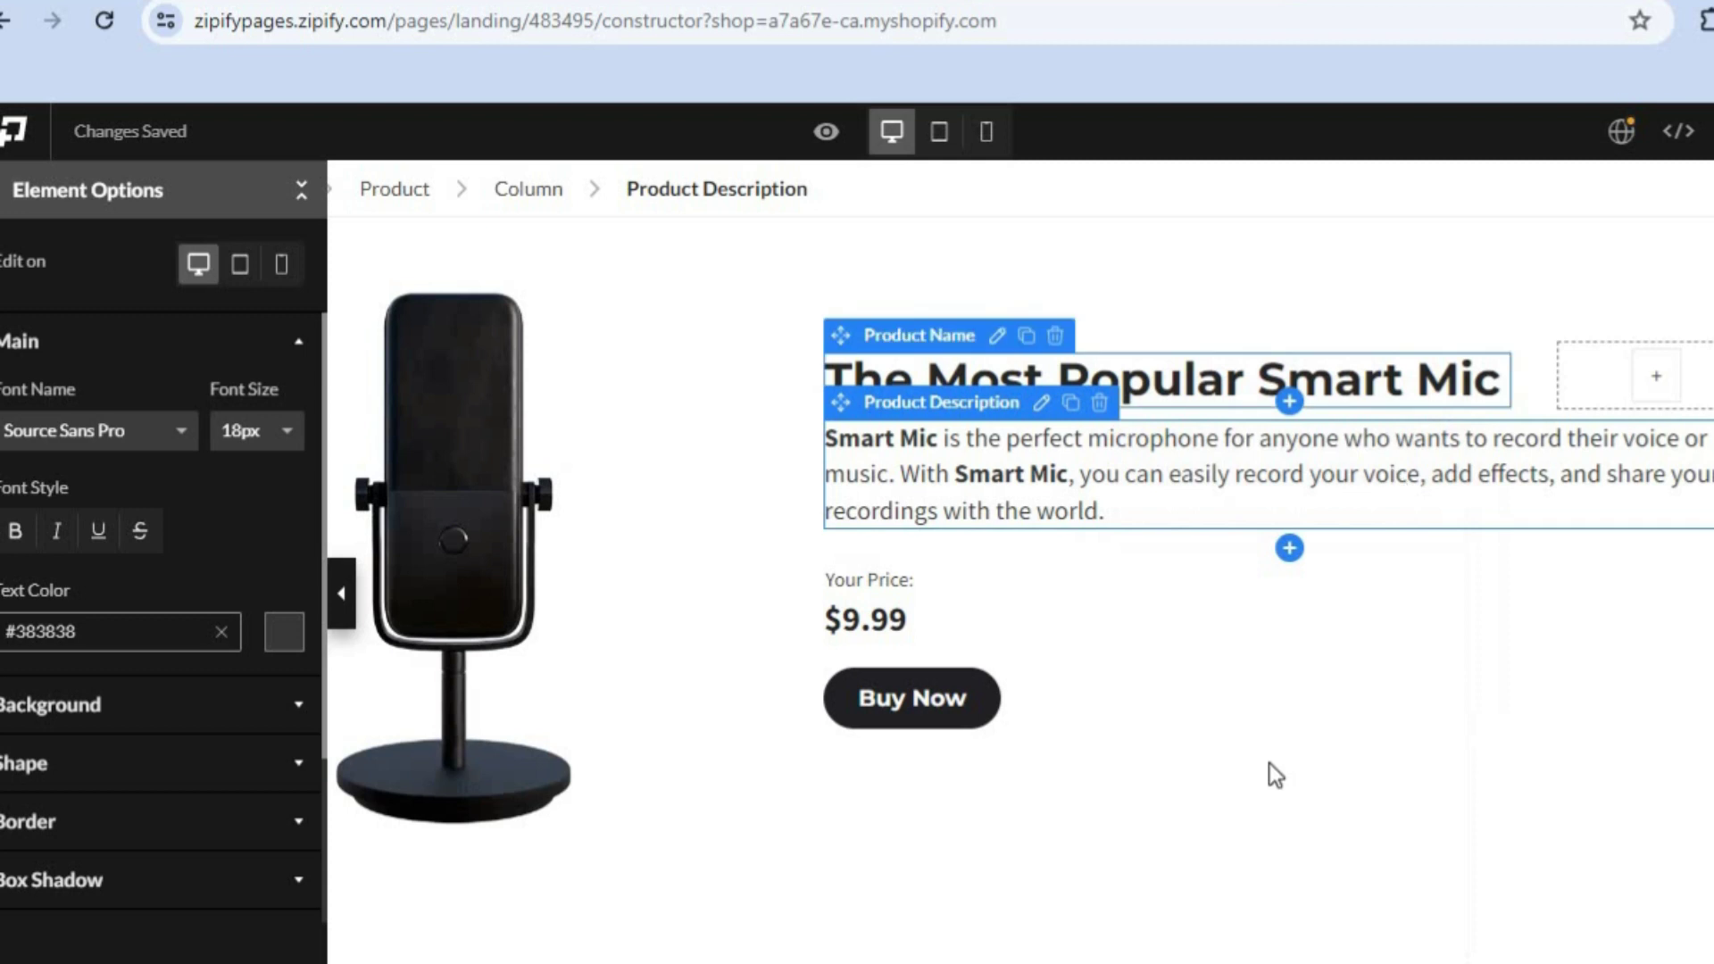
{"action": "left_click", "coordinate": [450, 528]}
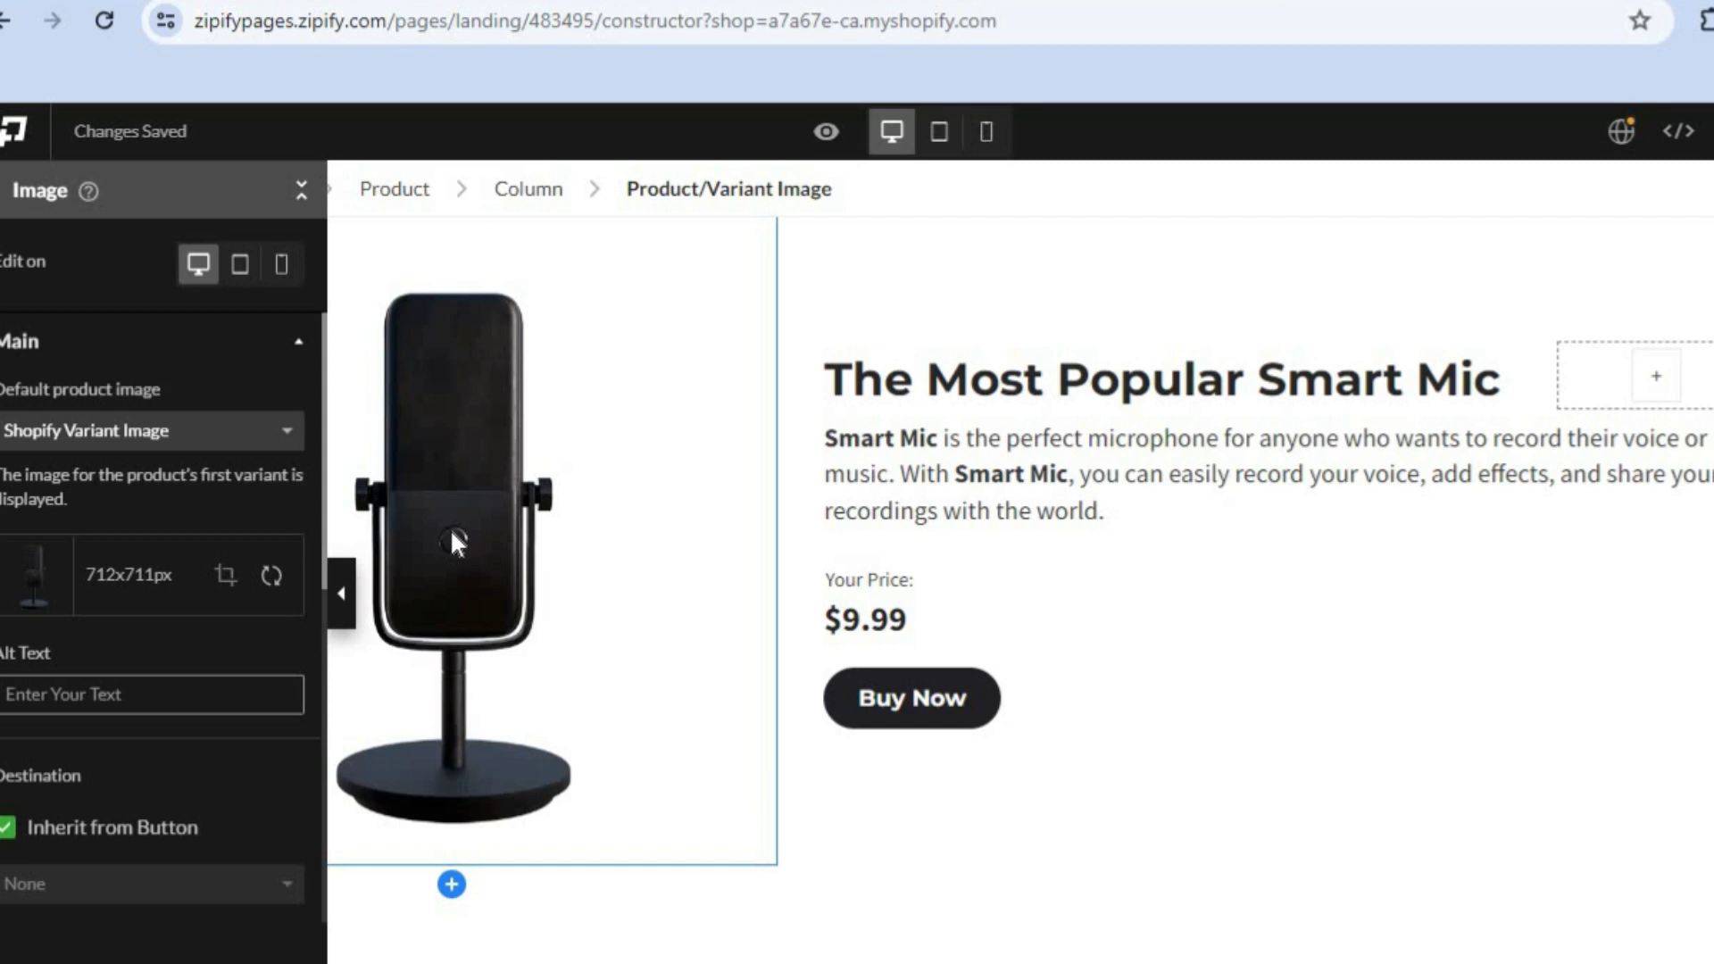
Inspect the Smart Mic Buy Now button's call to action, closing Add Element unused
{"action": "left_click", "coordinate": [911, 708]}
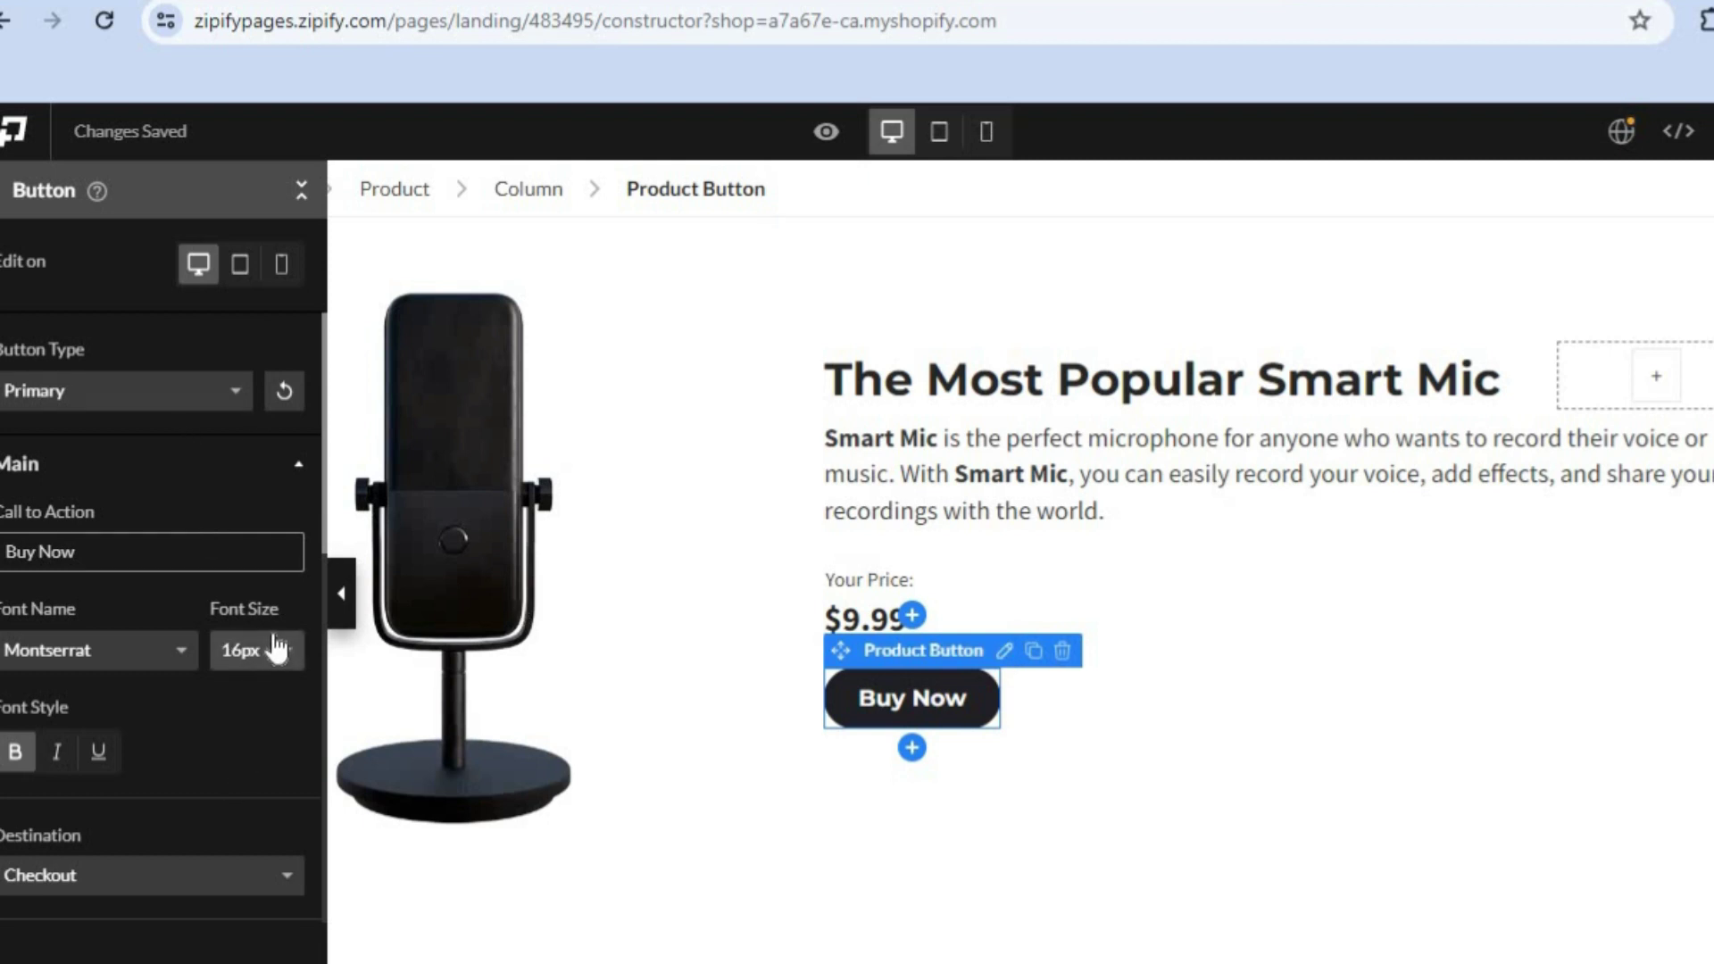
{"action": "left_click", "coordinate": [118, 541]}
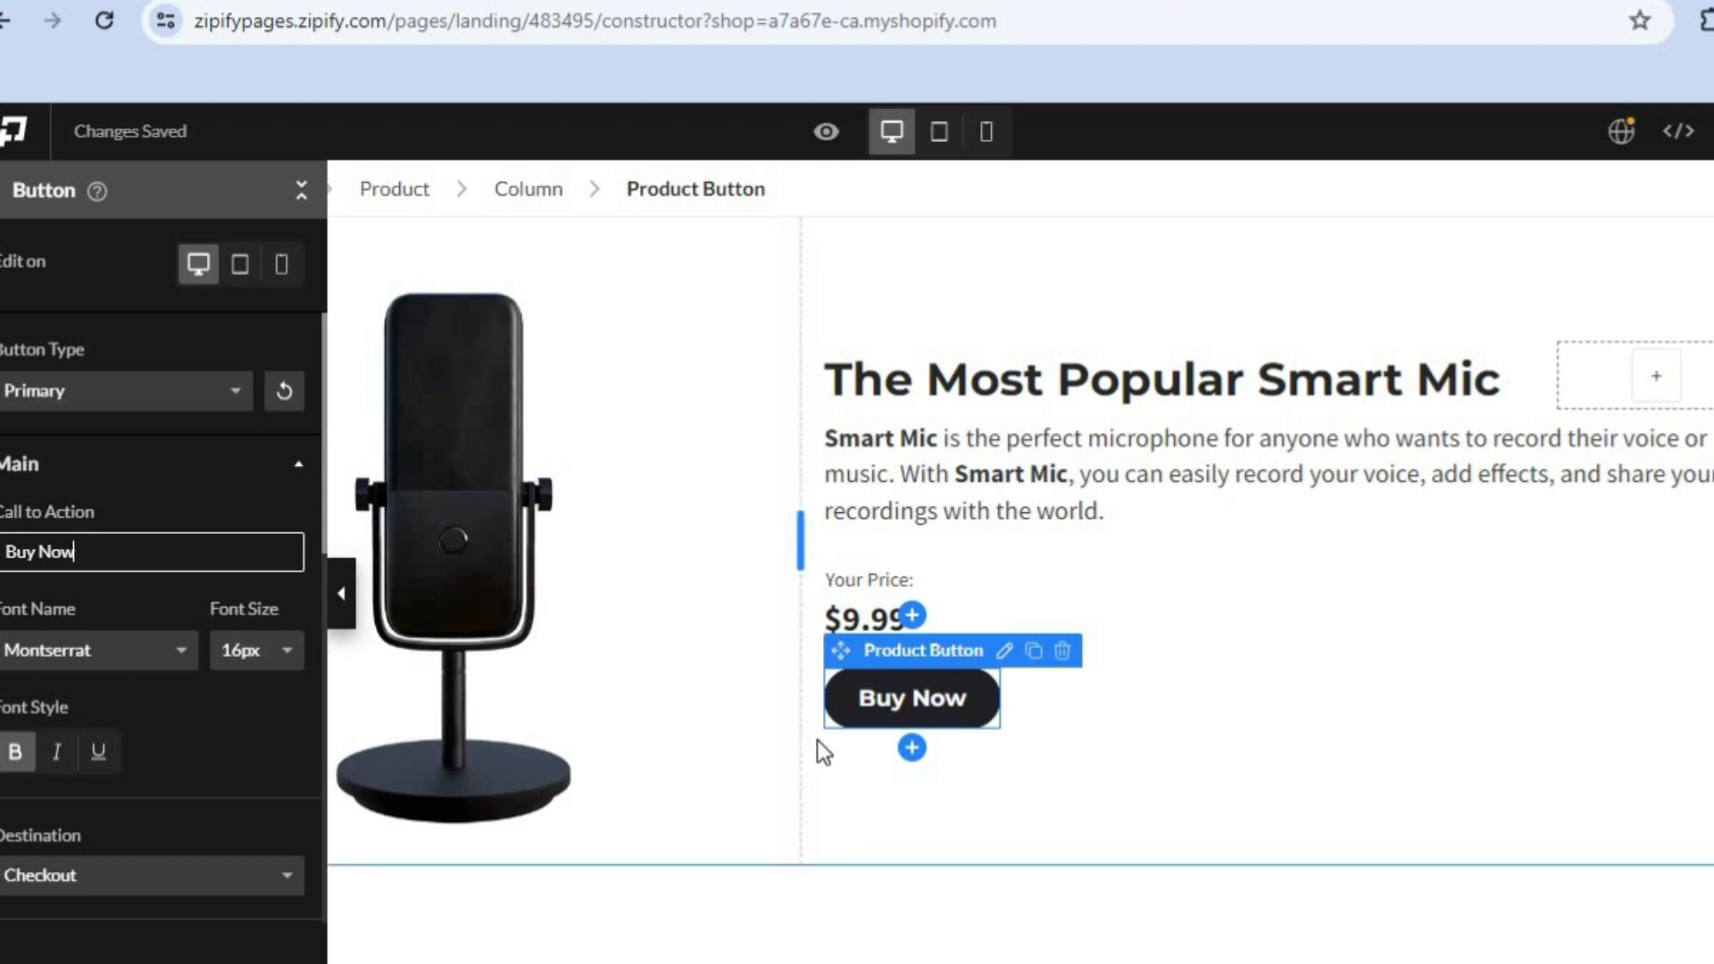
{"action": "left_click", "coordinate": [913, 752]}
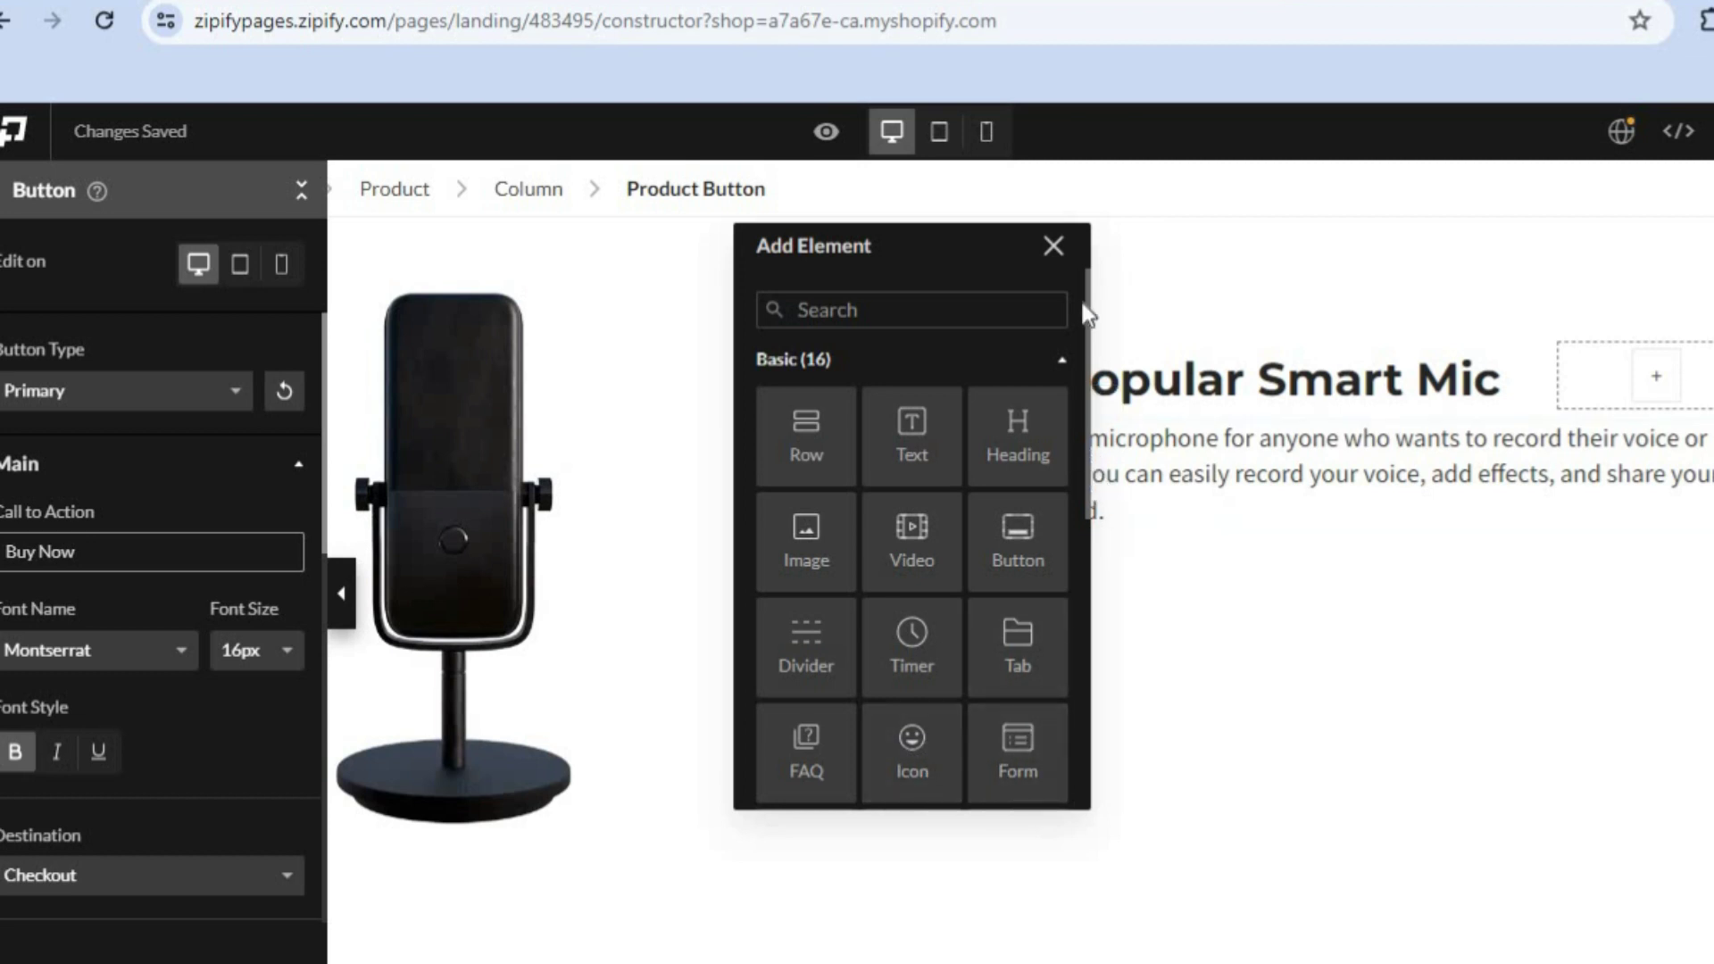
{"action": "left_click", "coordinate": [1055, 247]}
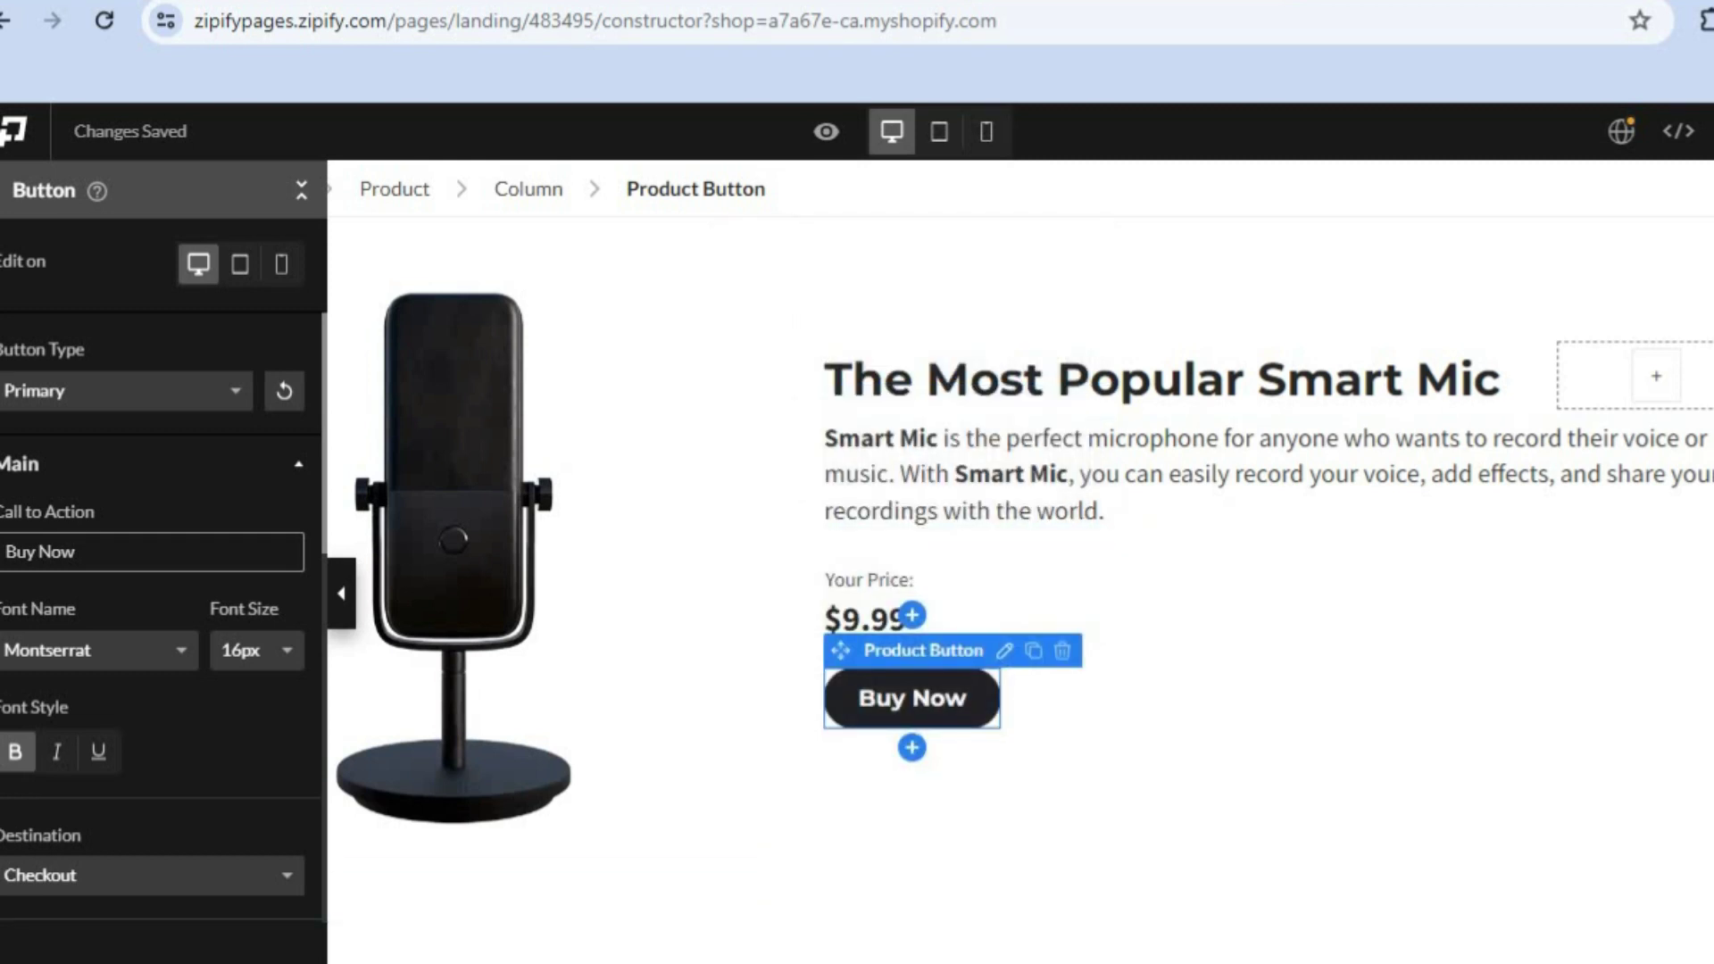
Scroll down the TEST page and back up to review it
{"action": "scroll", "coordinate": [1021, 589], "scroll_direction": "down", "scroll_amount": 10}
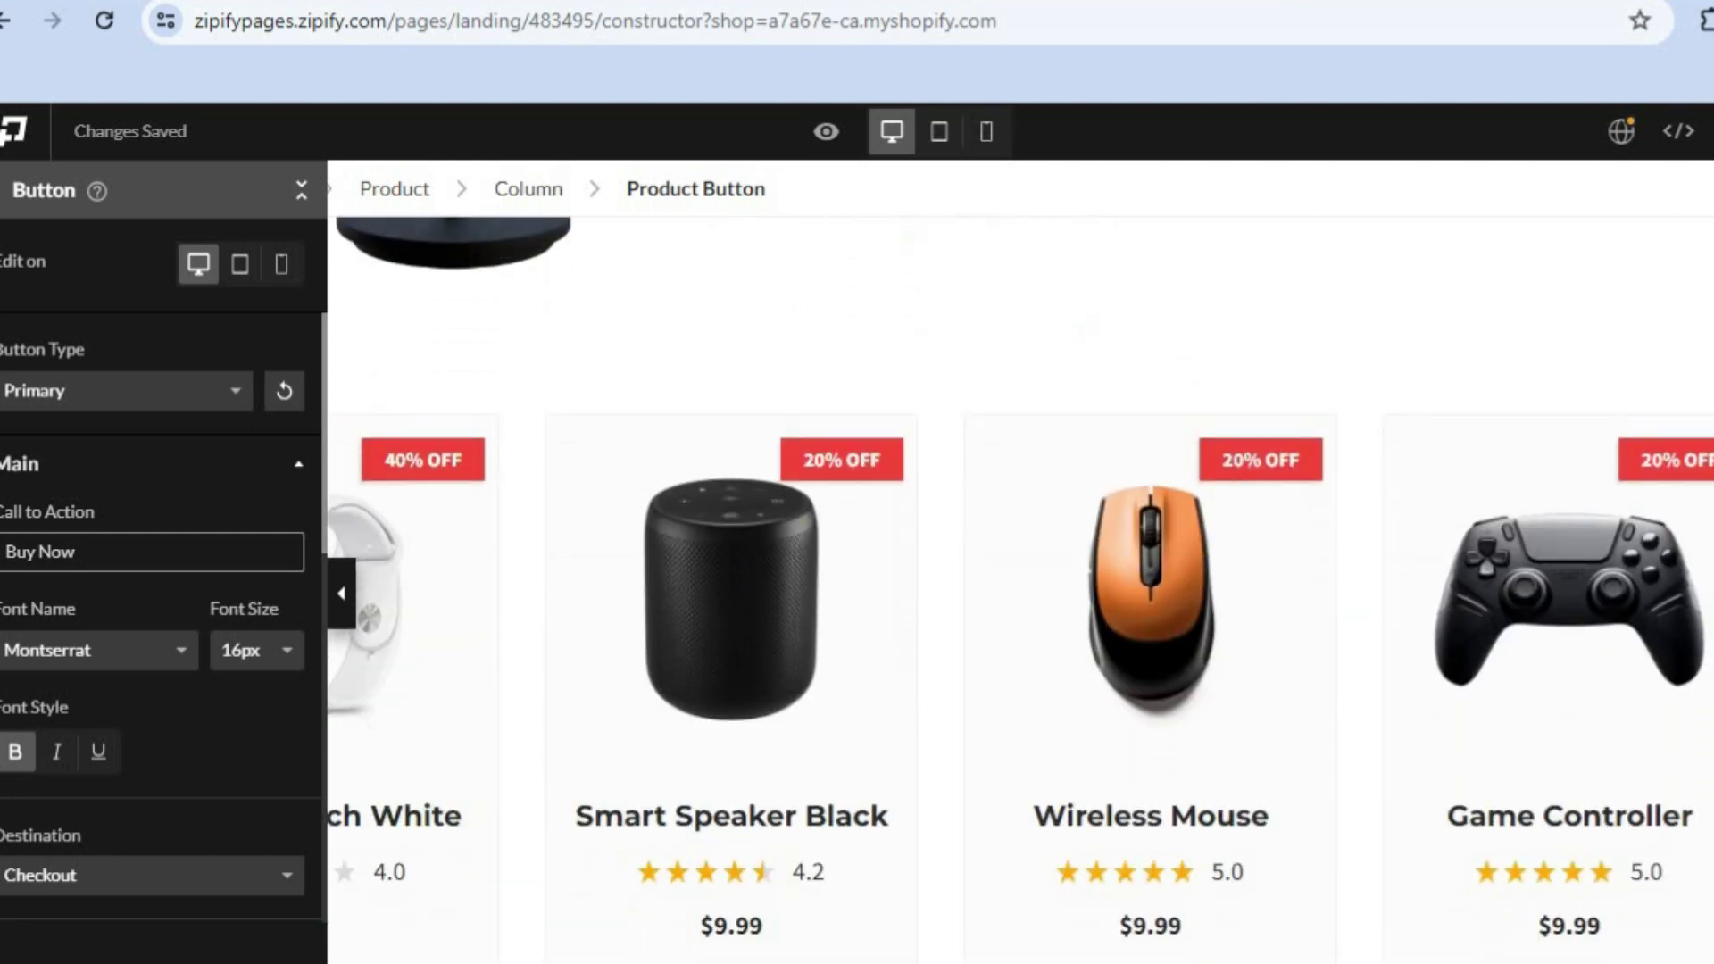
{"action": "scroll", "coordinate": [1020, 589], "scroll_direction": "down", "scroll_amount": 5}
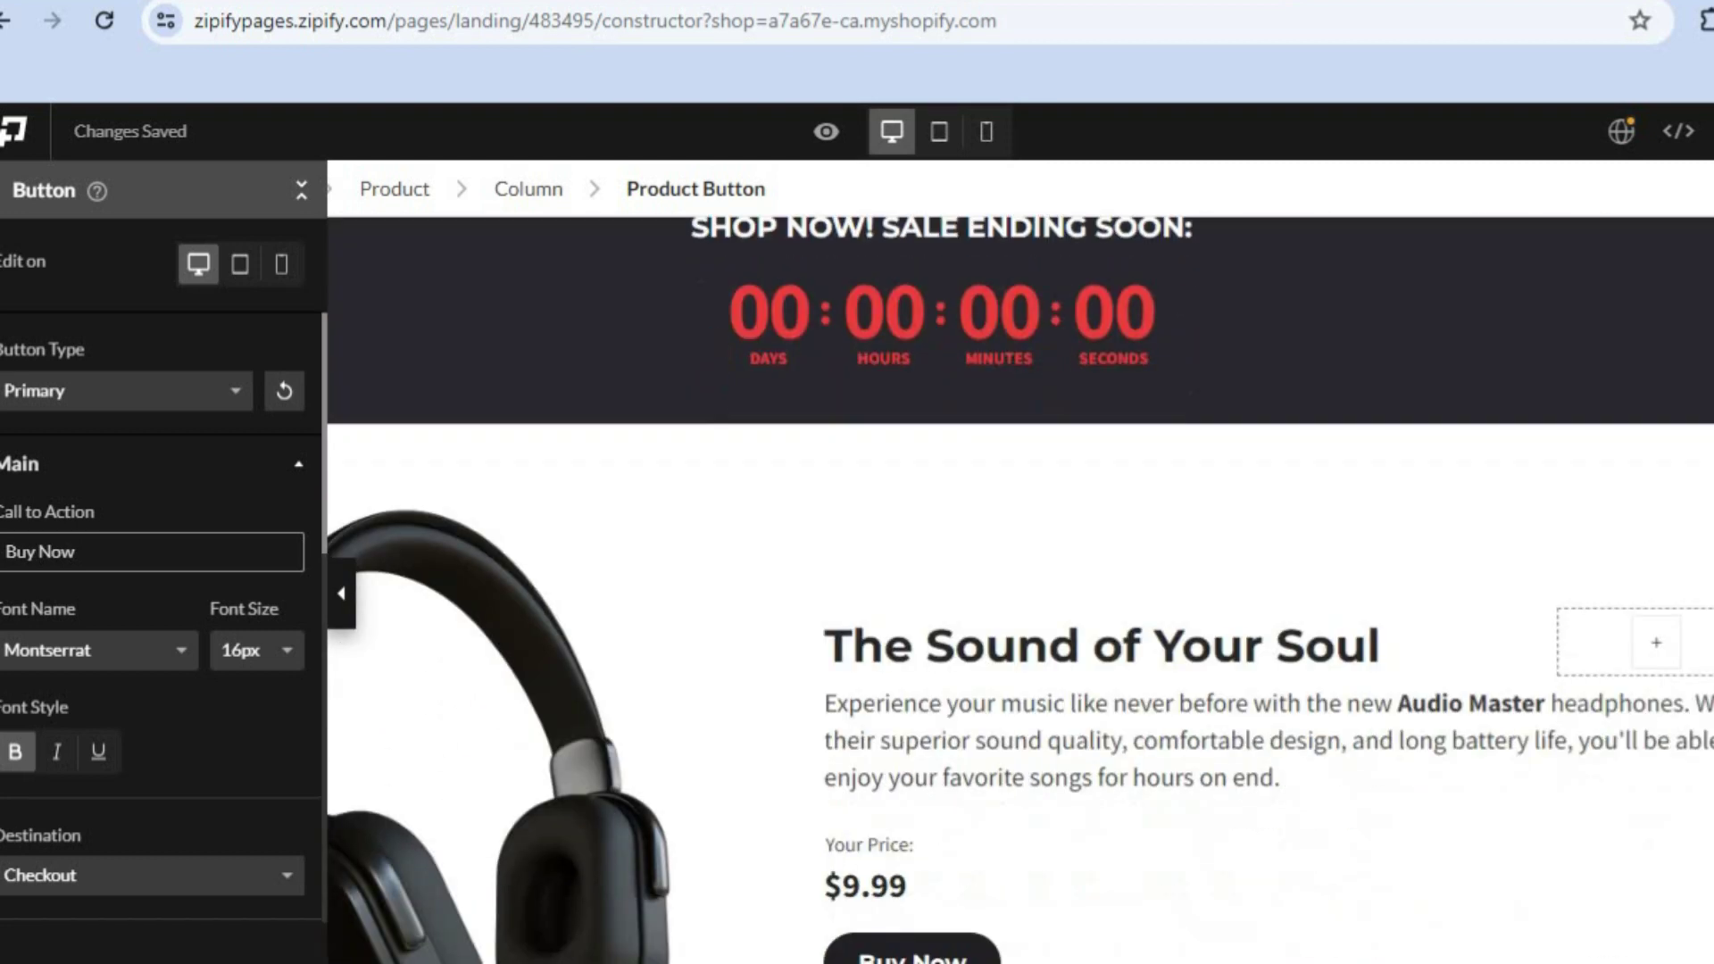
{"action": "scroll", "coordinate": [1020, 590], "scroll_direction": "up", "scroll_amount": 10}
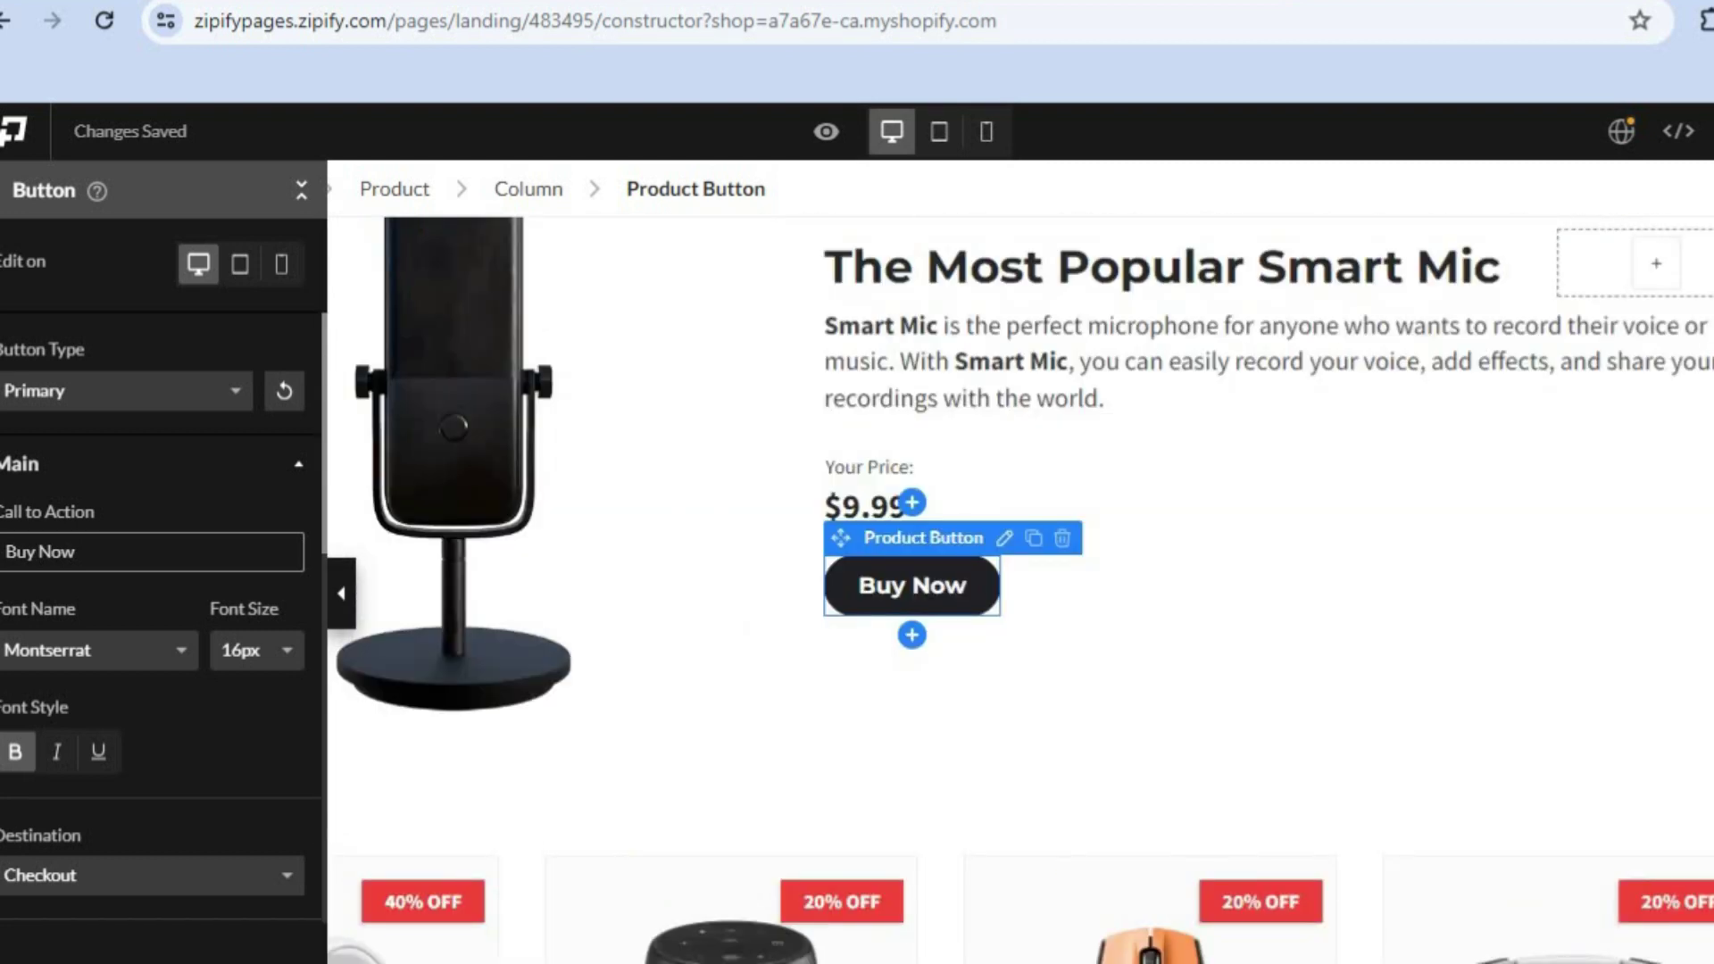
{"action": "scroll", "coordinate": [1021, 589], "scroll_direction": "up", "scroll_amount": 10}
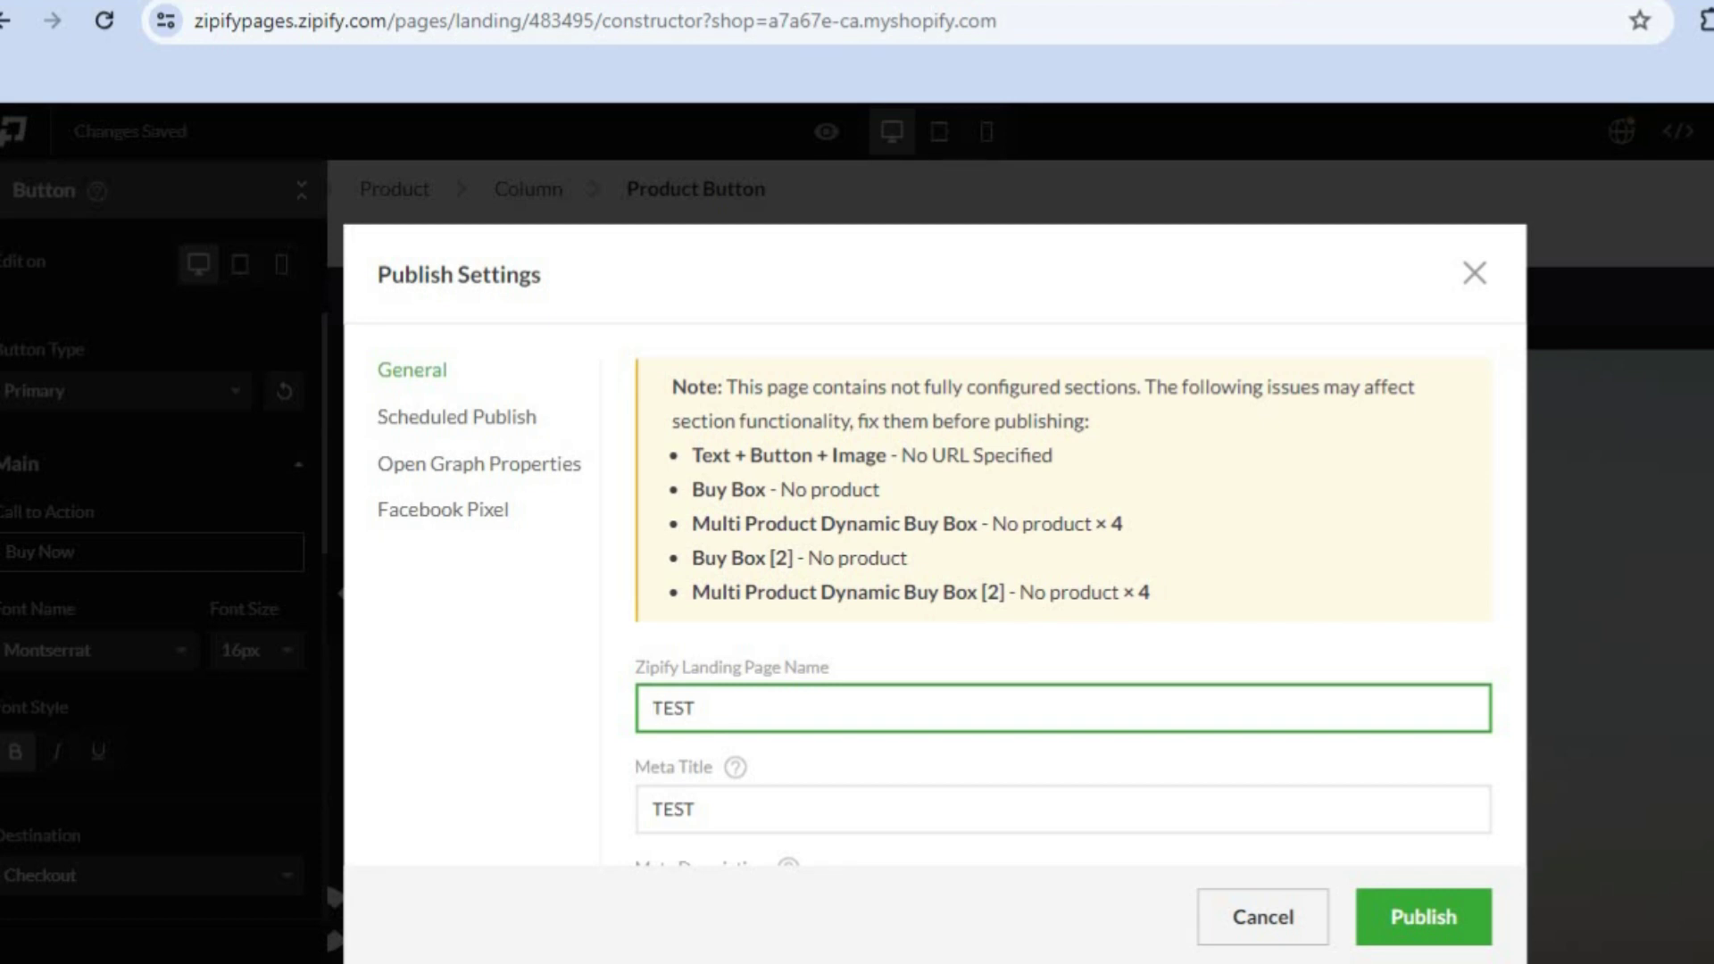
Set the URL handle to testpage, publish the page, and open its live preview
{"action": "scroll", "coordinate": [935, 536], "scroll_direction": "down", "scroll_amount": 3}
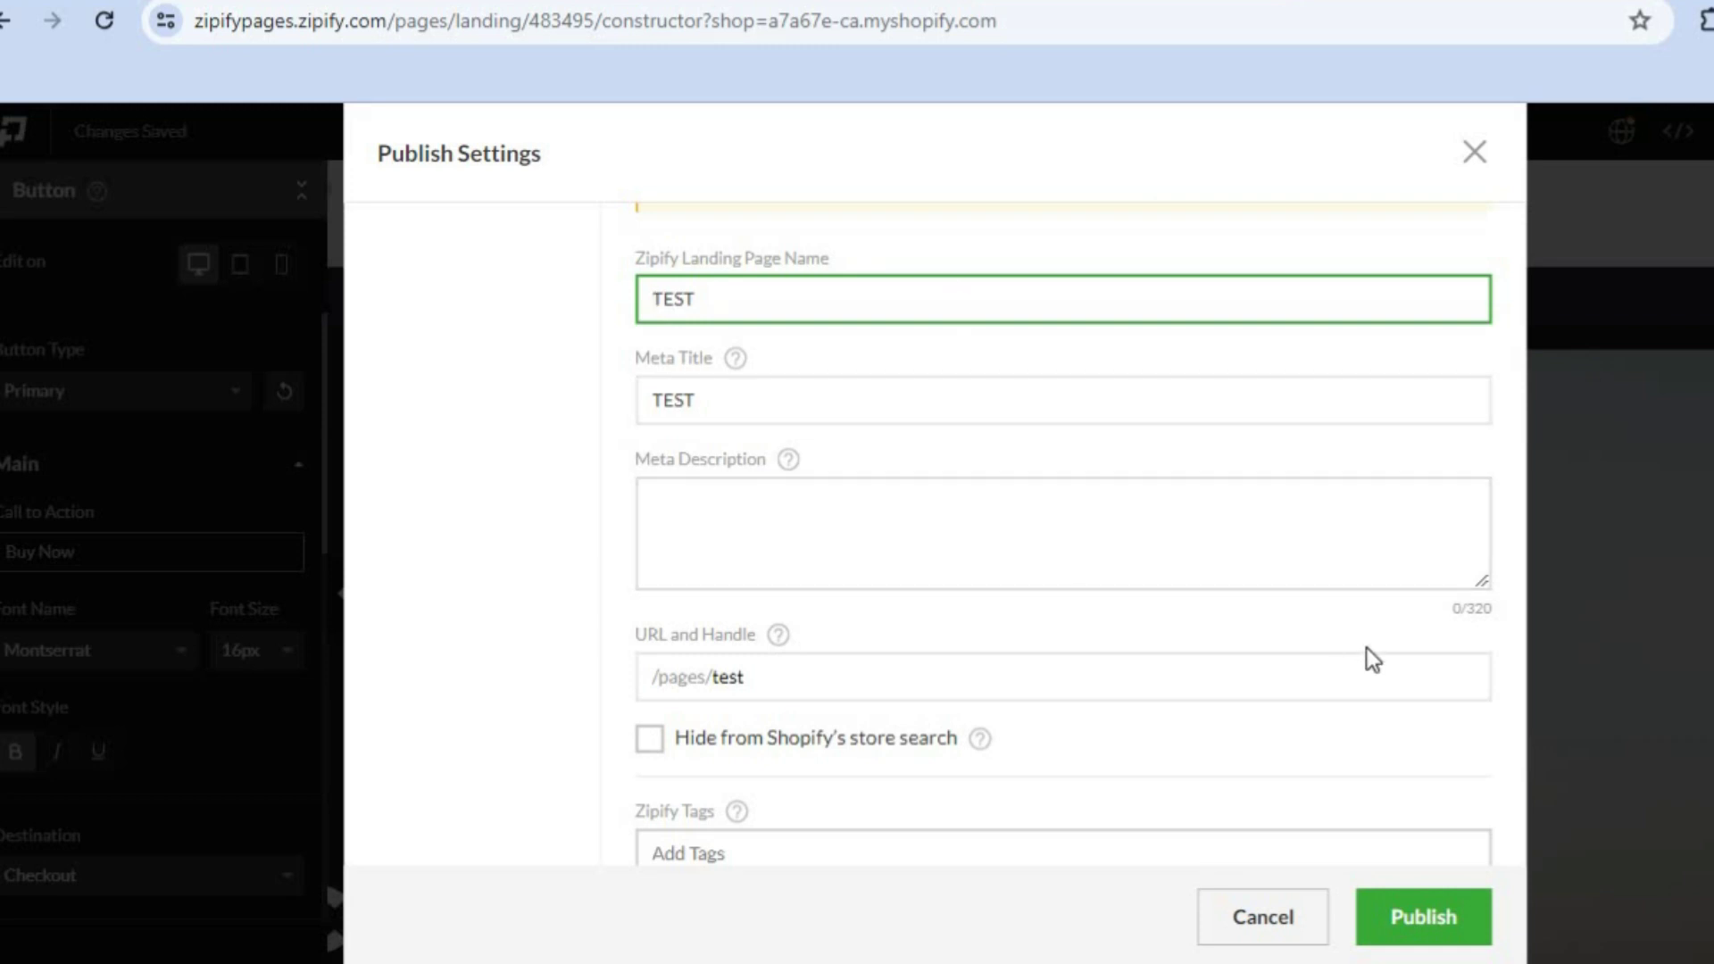
{"action": "type", "text": "PAGE"}
{"action": "left_click", "coordinate": [1432, 878]}
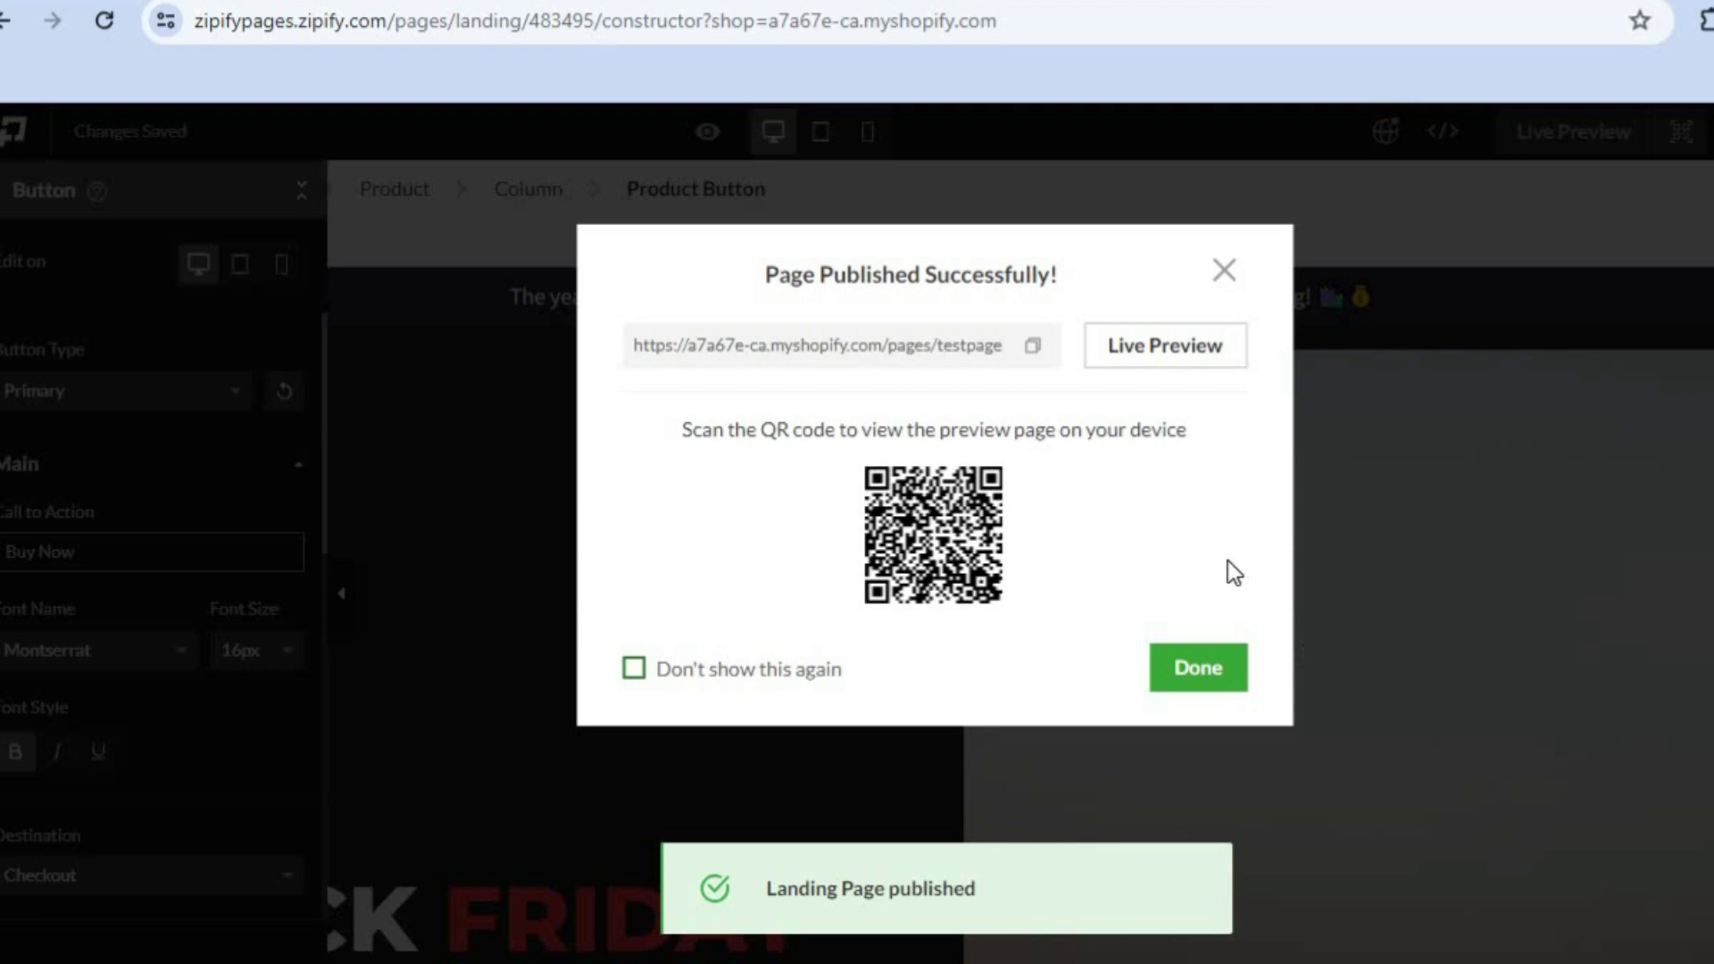
{"action": "left_click", "coordinate": [1170, 342]}
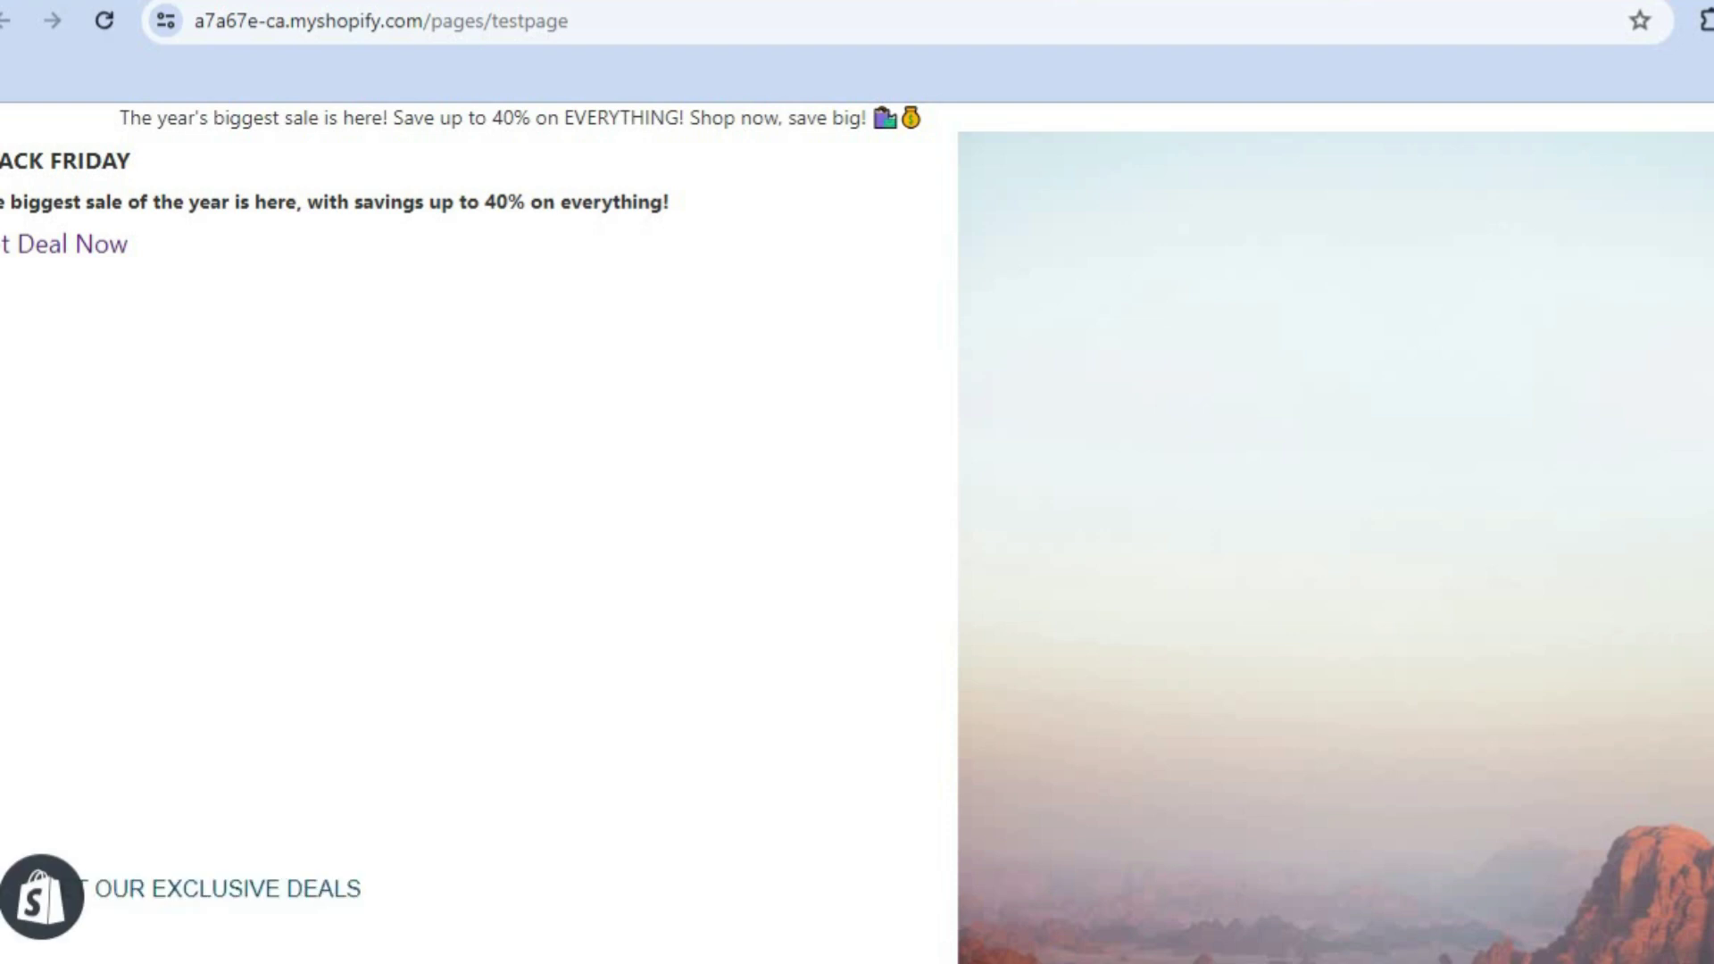
Scroll through the live testpage past the countdown and Pick Your Own And Save! sections, then back up
{"action": "scroll", "coordinate": [1569, 376], "scroll_direction": "down", "scroll_amount": 10}
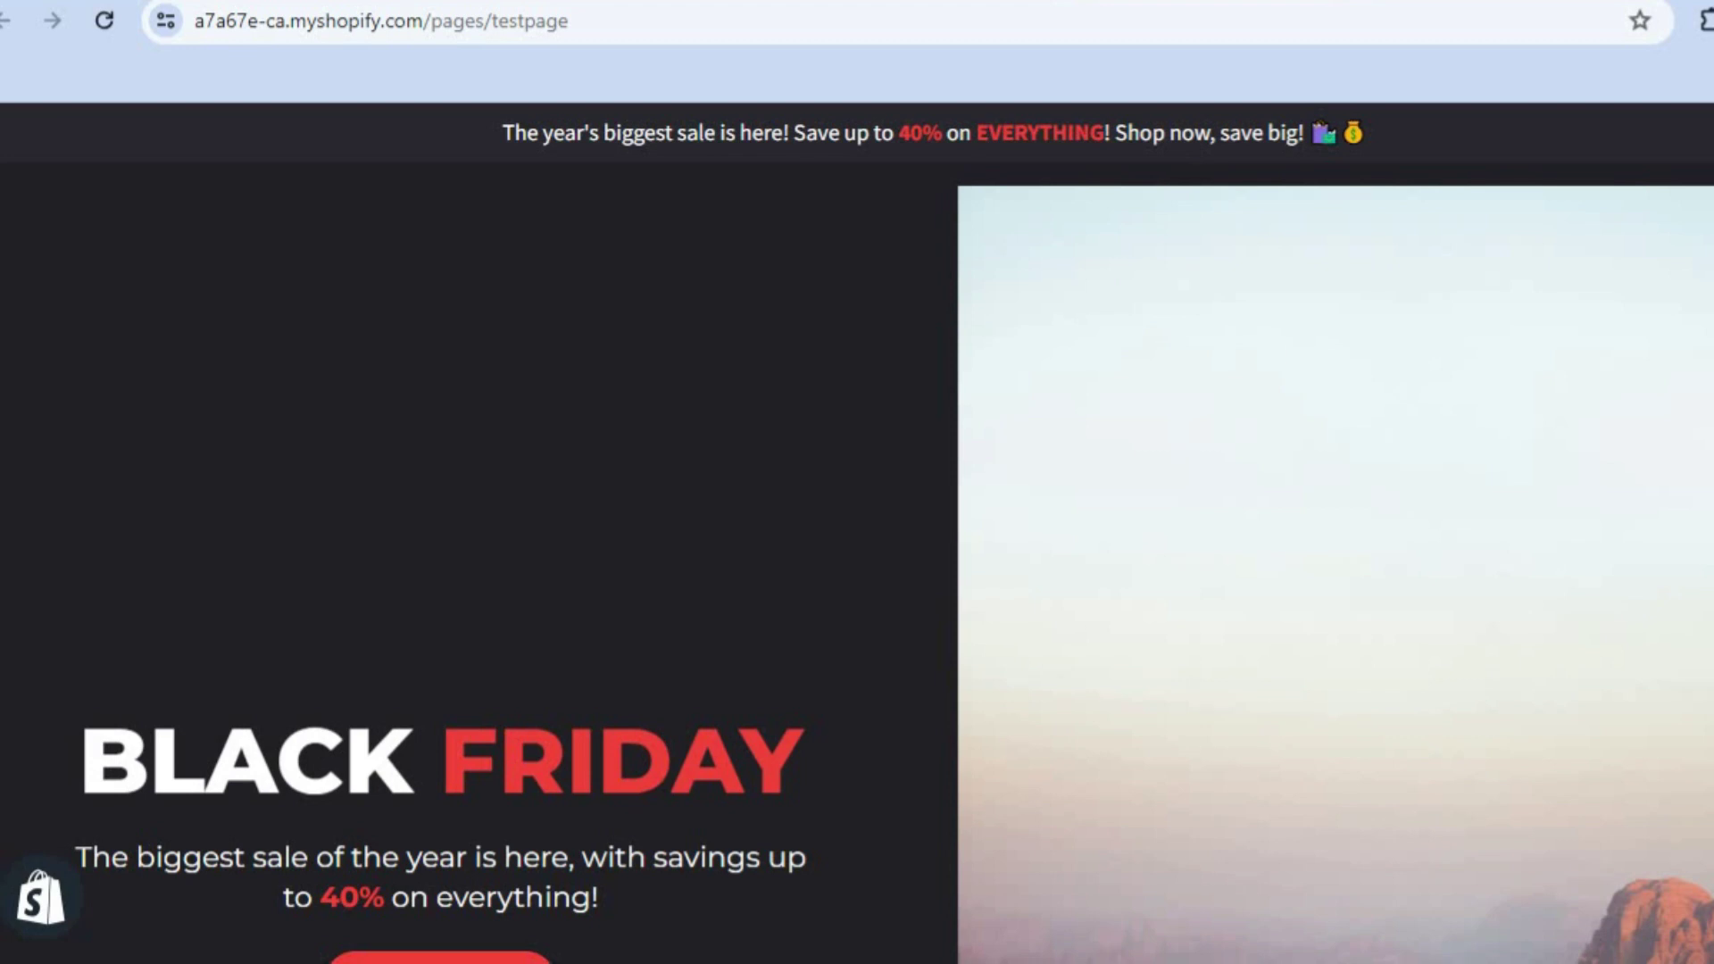
{"action": "scroll", "coordinate": [857, 536], "scroll_direction": "down", "scroll_amount": 15}
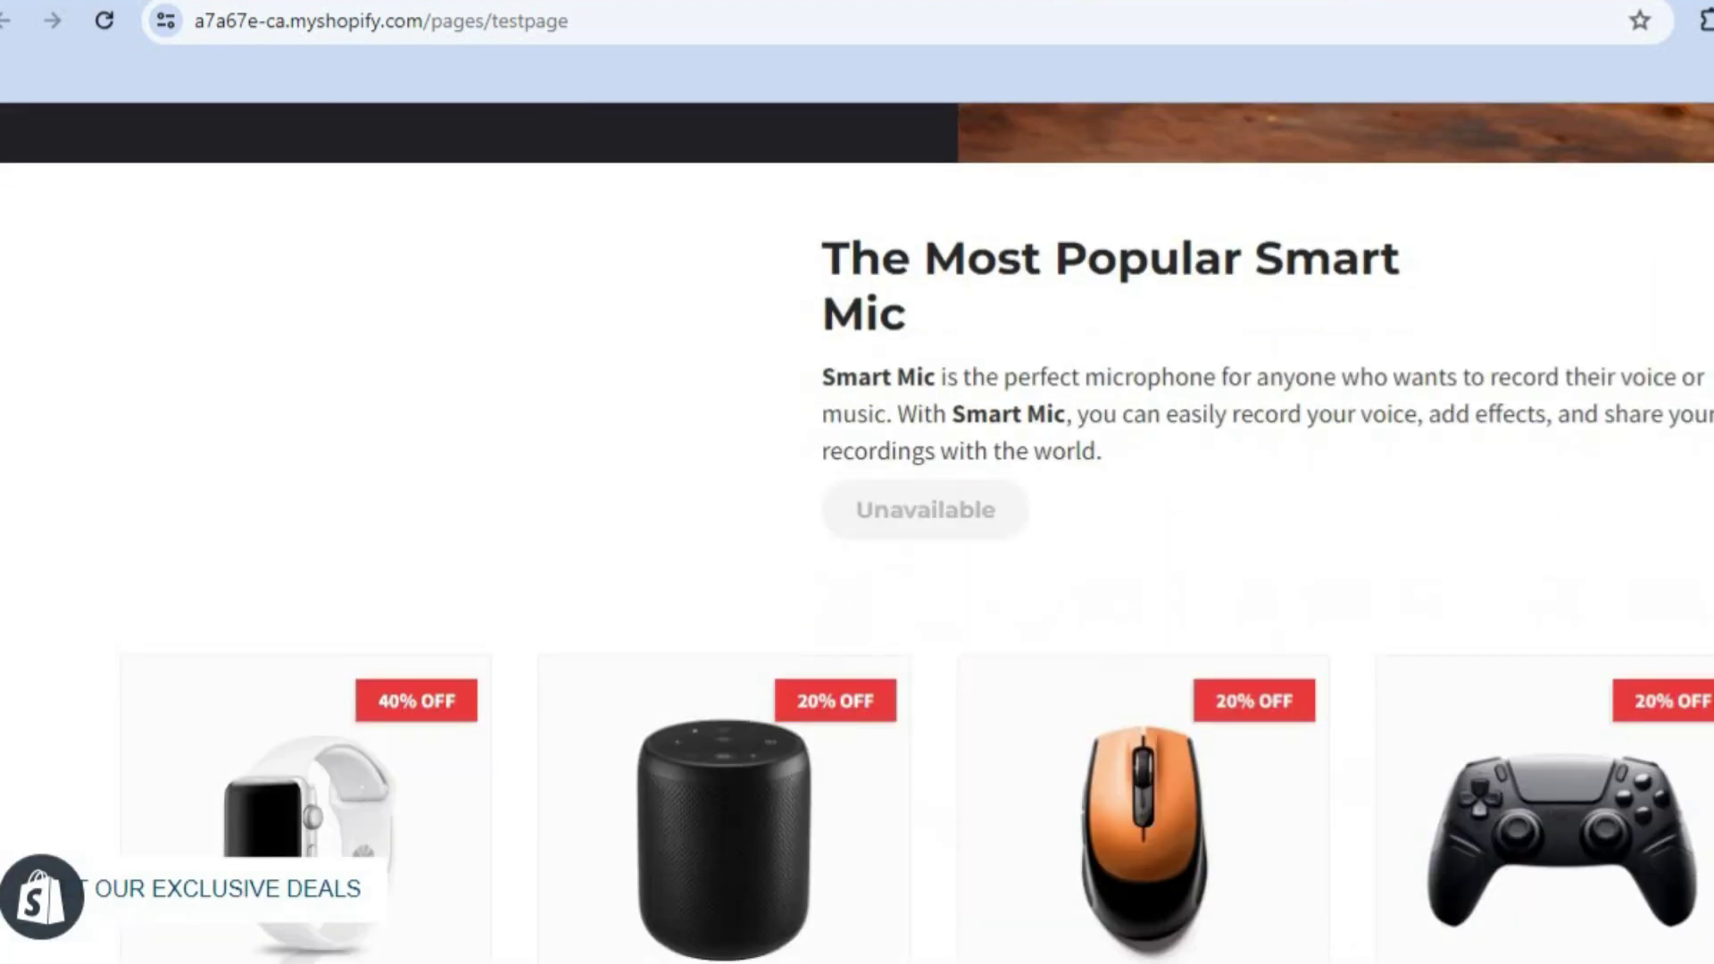
{"action": "scroll", "coordinate": [857, 535], "scroll_direction": "down", "scroll_amount": 12}
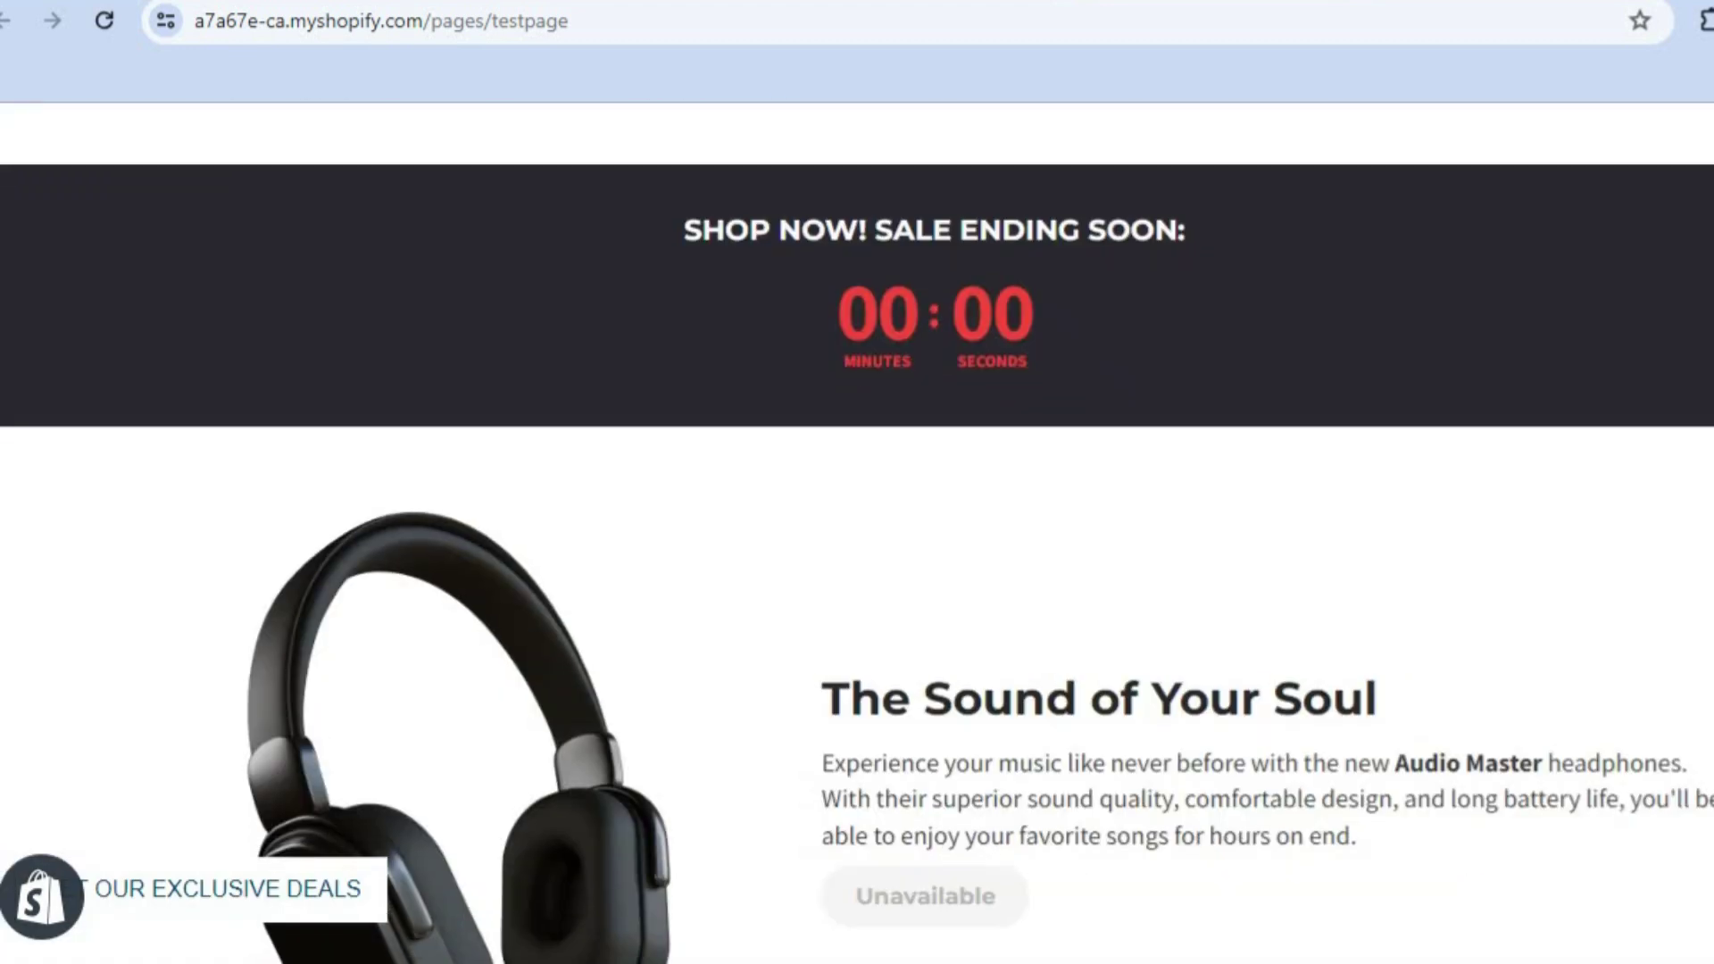
{"action": "scroll", "coordinate": [857, 536], "scroll_direction": "down", "scroll_amount": 15}
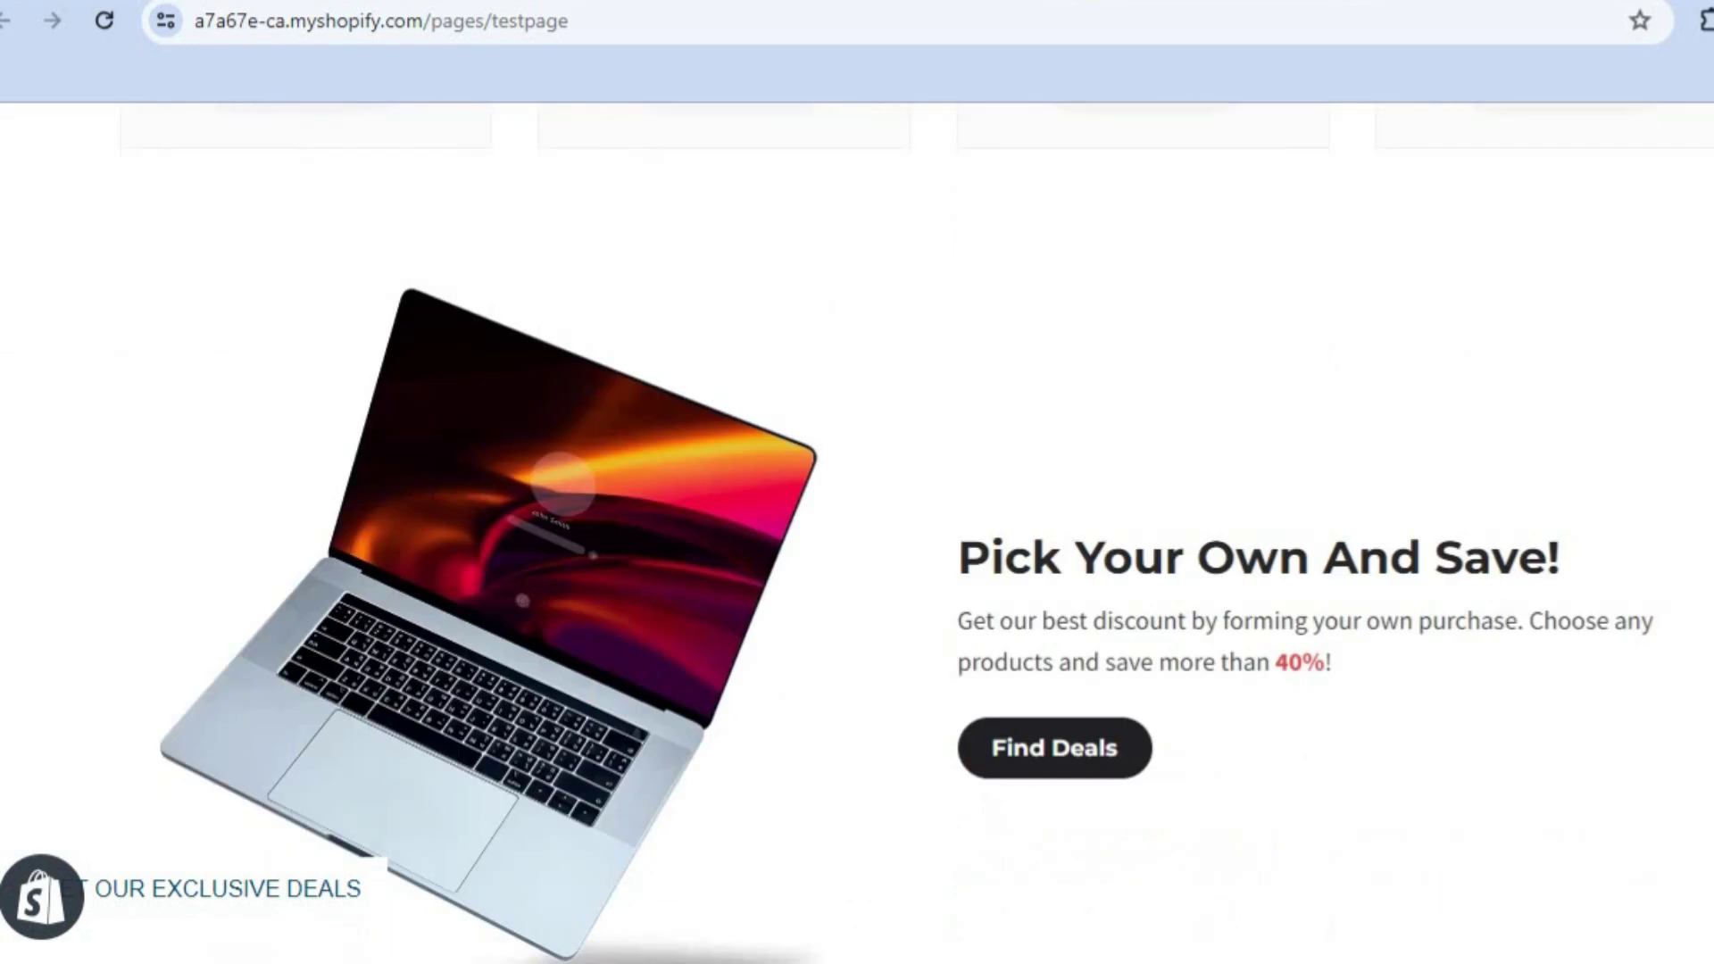
{"action": "scroll", "coordinate": [857, 536], "scroll_direction": "up", "scroll_amount": 20}
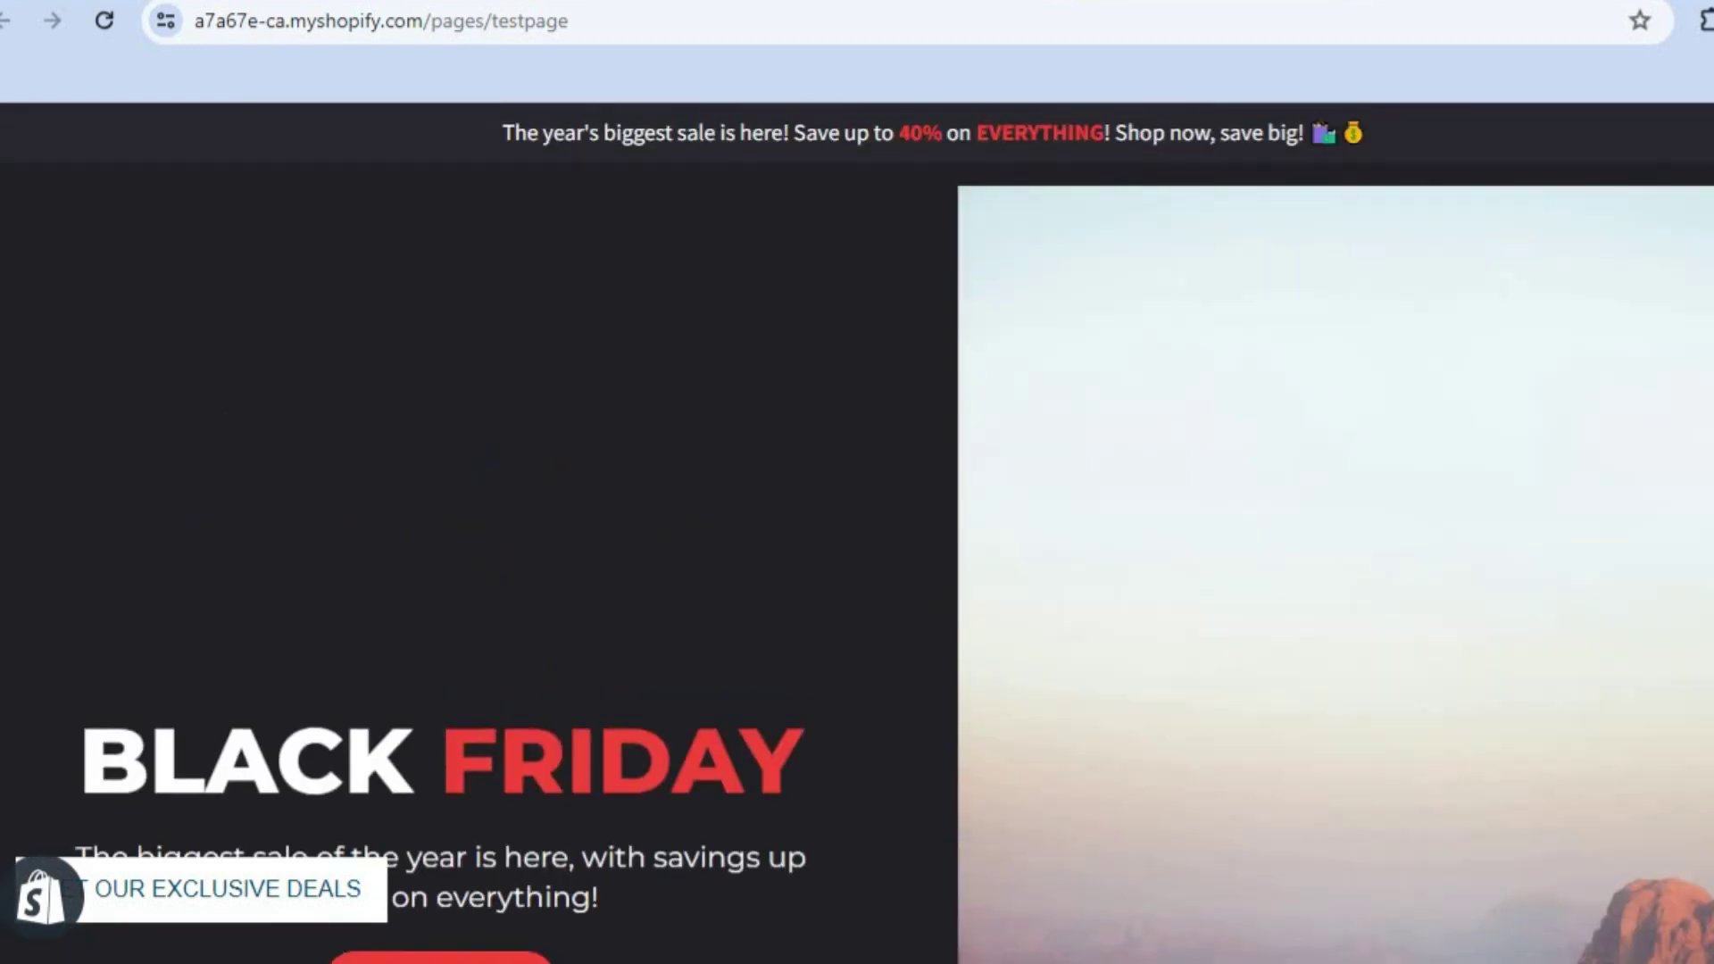